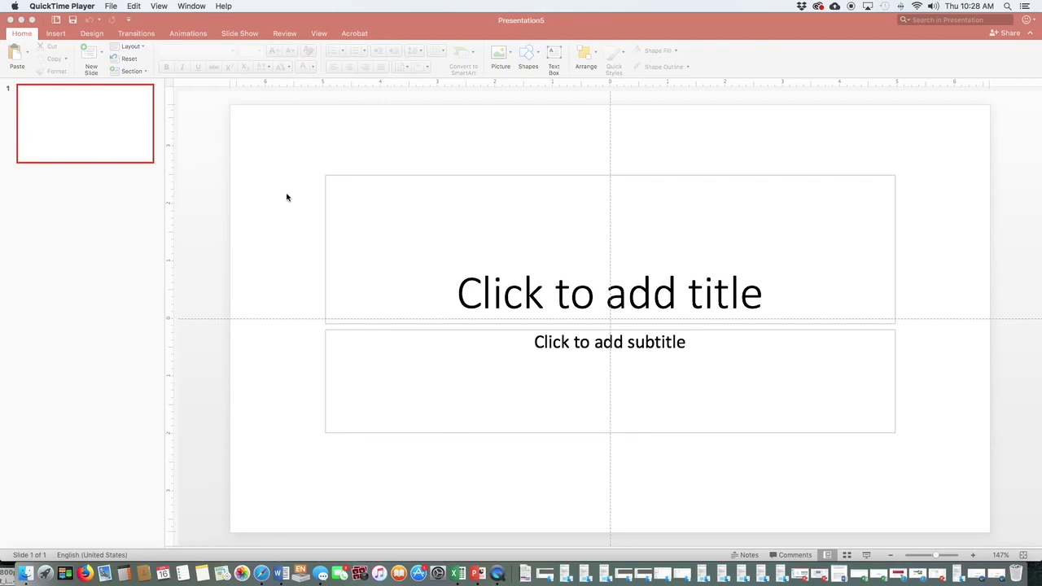
- Bring the blank Presentation5 window forward and show its Design options
left_click(353, 20)
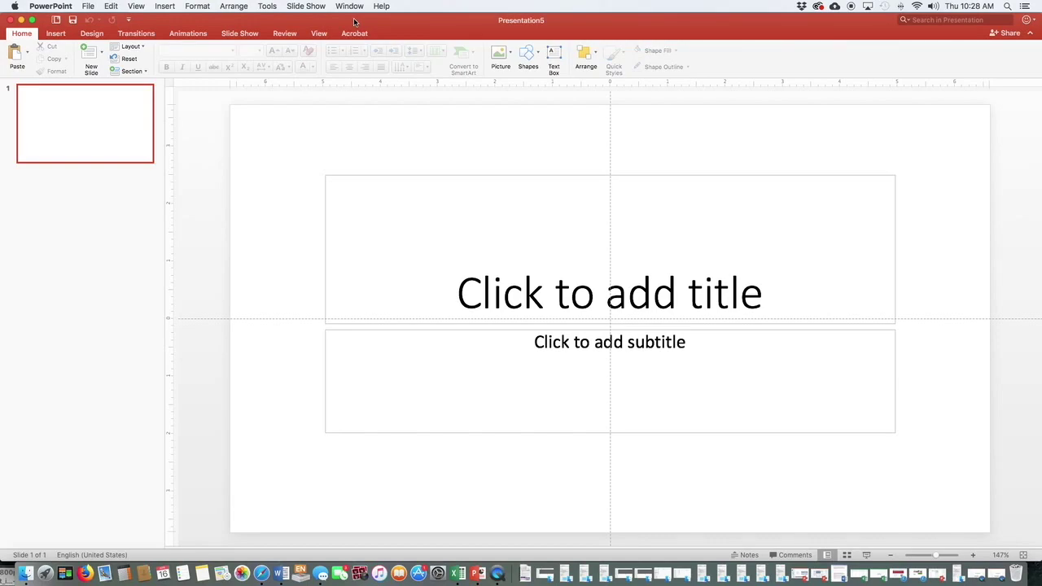
left_click(91, 35)
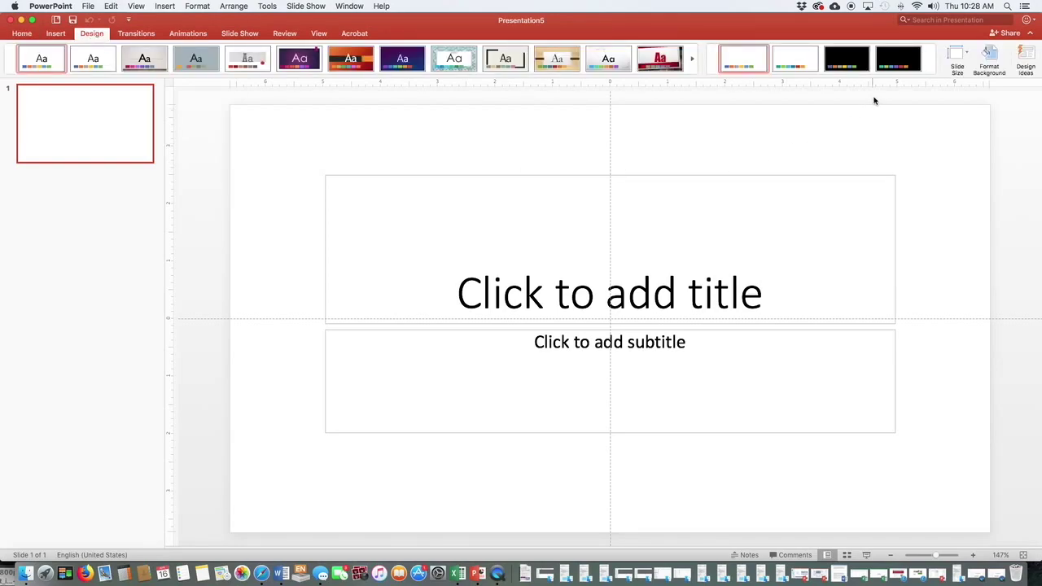
- Set a custom 48 × 36 inch slide size and scale the content up to fit
left_click(956, 63)
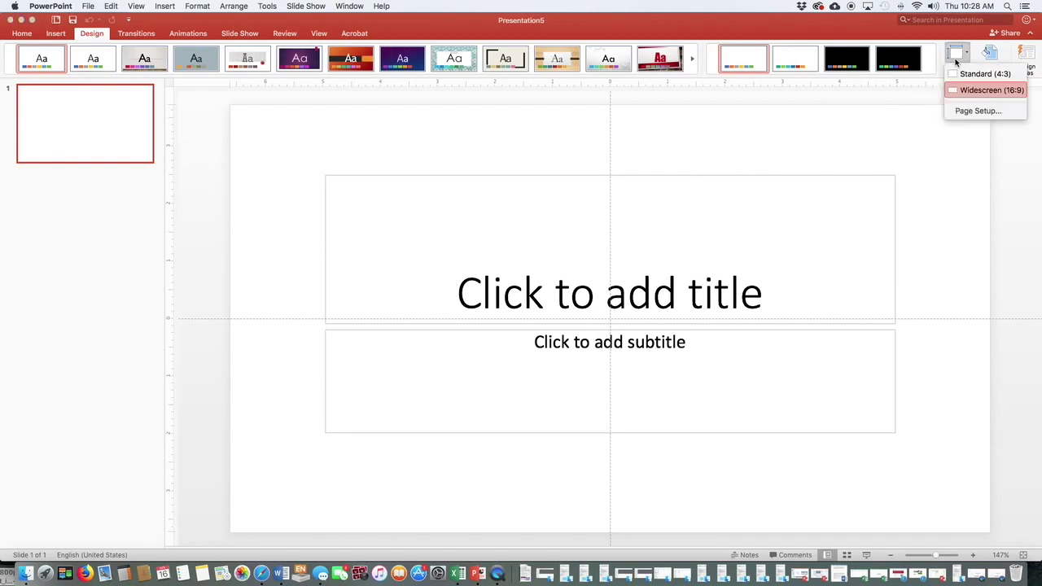
left_click(976, 111)
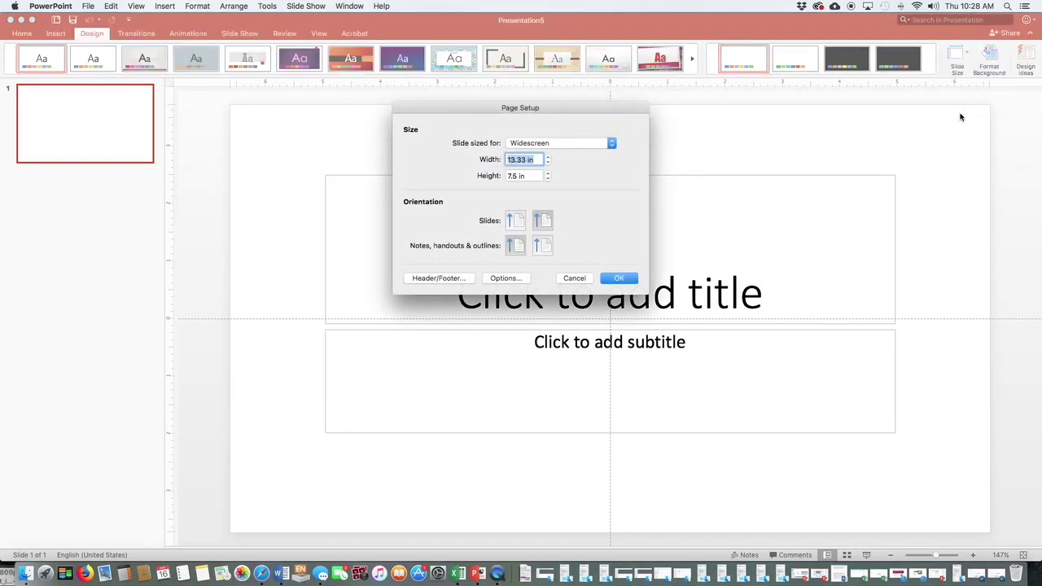
type("48")
key("Tab")
type("36")
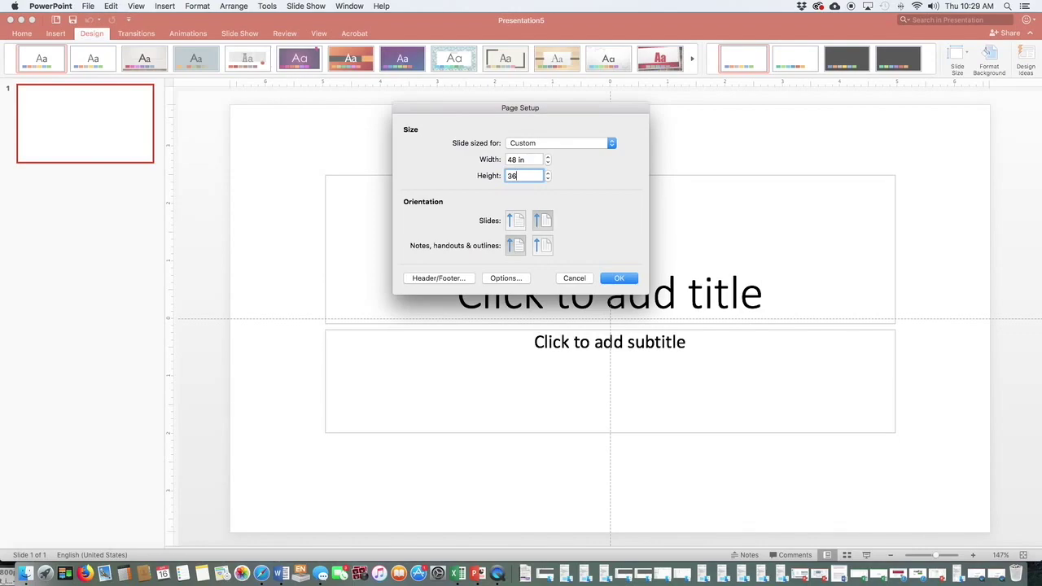
key("Return")
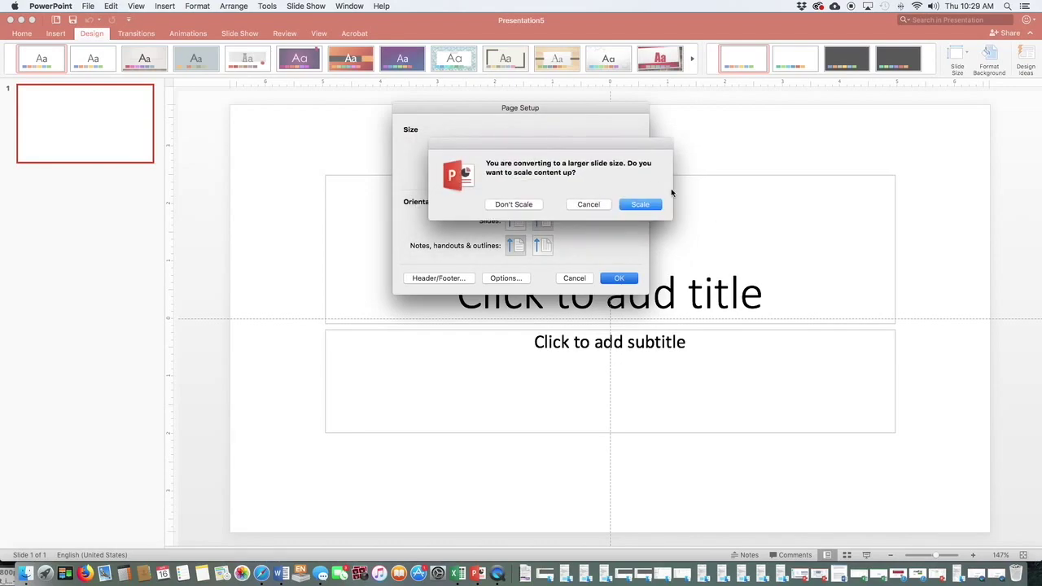
key("Return")
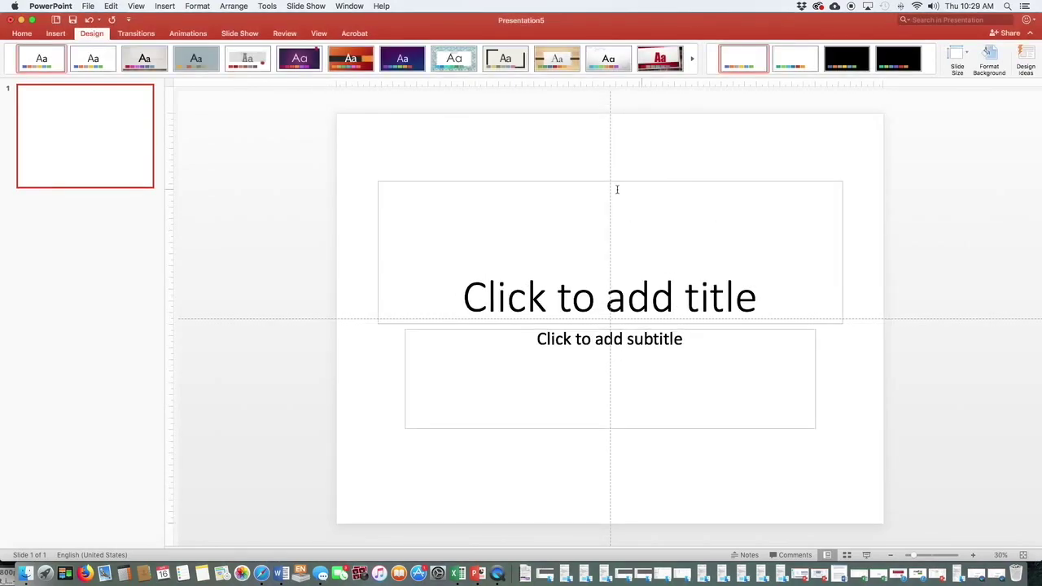
- Delete the title placeholder and the subtitle placeholder
left_click(556, 181)
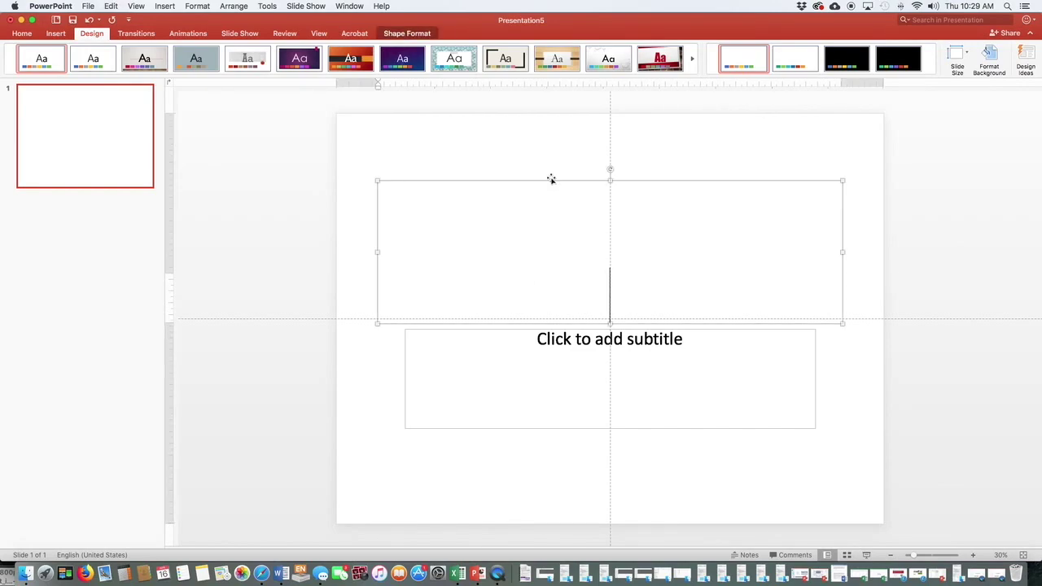
left_click(551, 178)
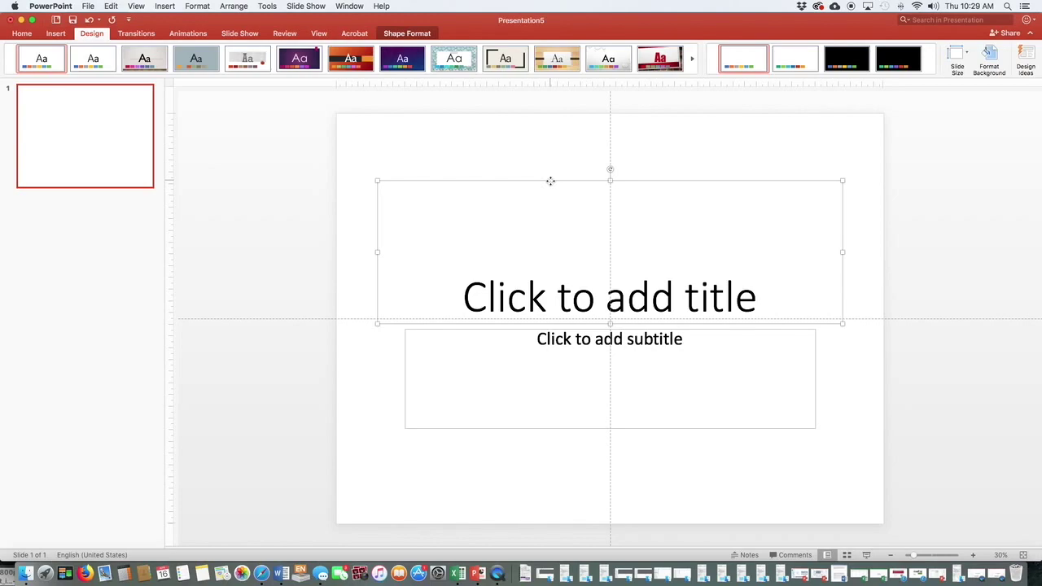
key("Delete")
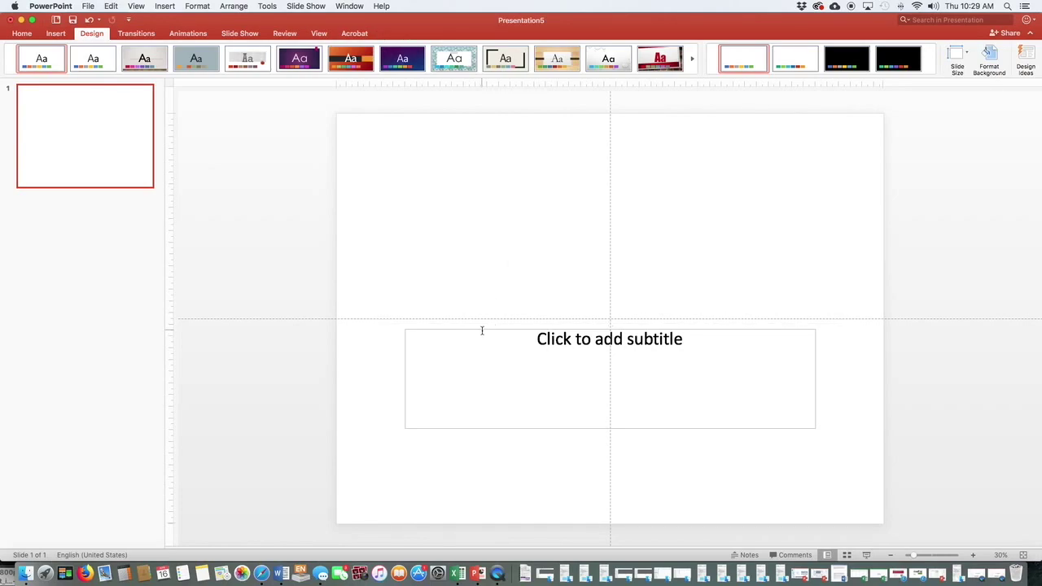
left_click(475, 329)
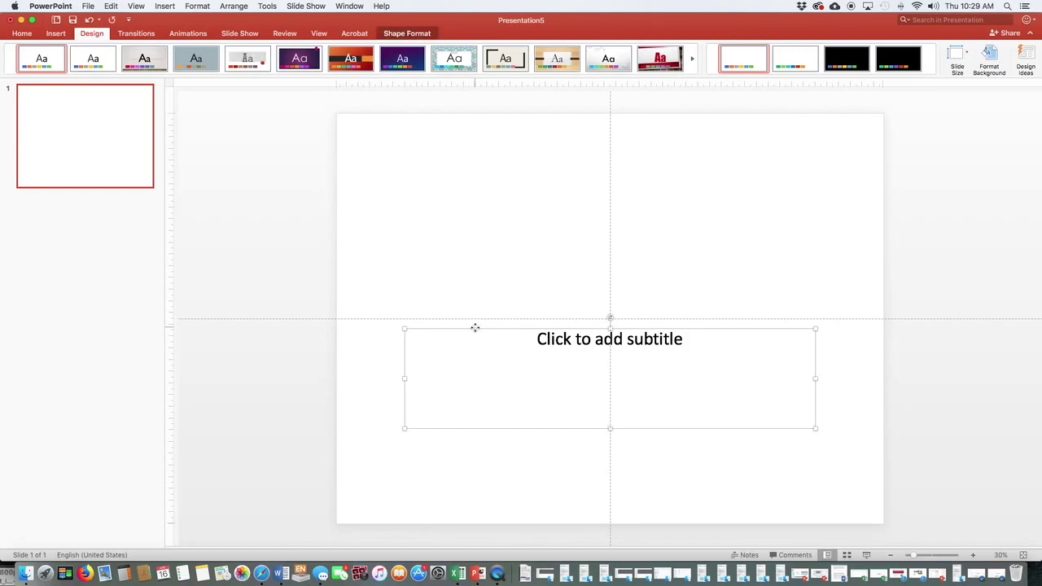
key("Delete")
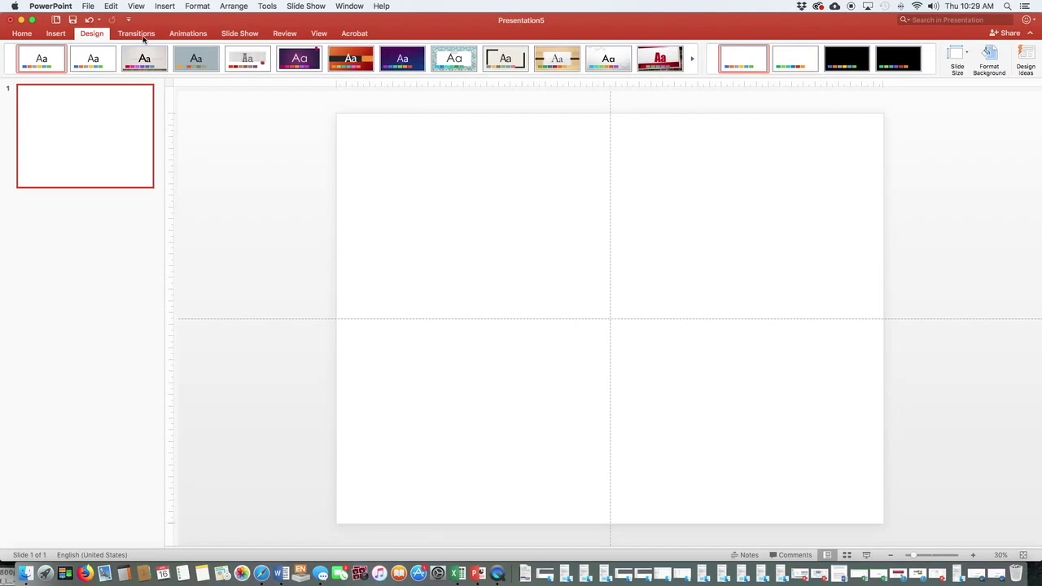
- Toggle the slide guides and rulers off and back on so both remain visible
left_click(318, 33)
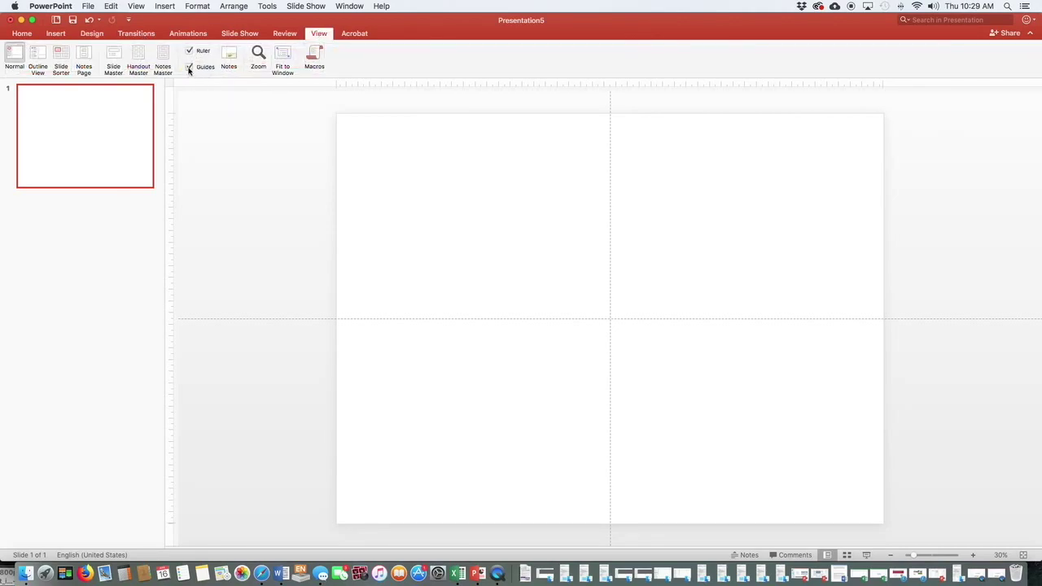
left_click(189, 68)
left_click(188, 69)
left_click(189, 52)
left_click(189, 51)
left_click(27, 35)
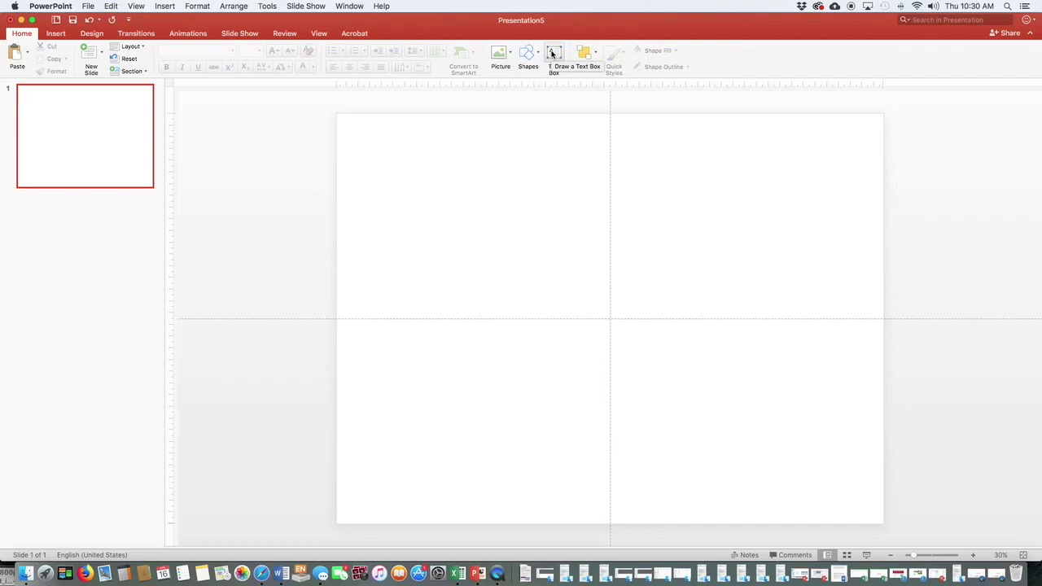
- Draw a text box across the top and size it 3 in high by 46.5 in wide
left_click(553, 54)
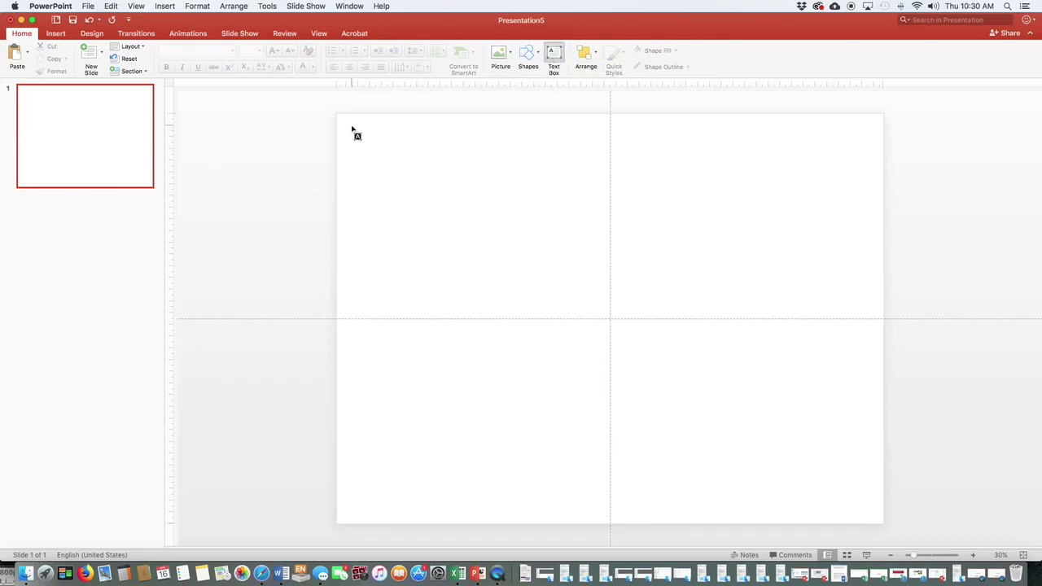
left_click_drag(345, 123, 877, 158)
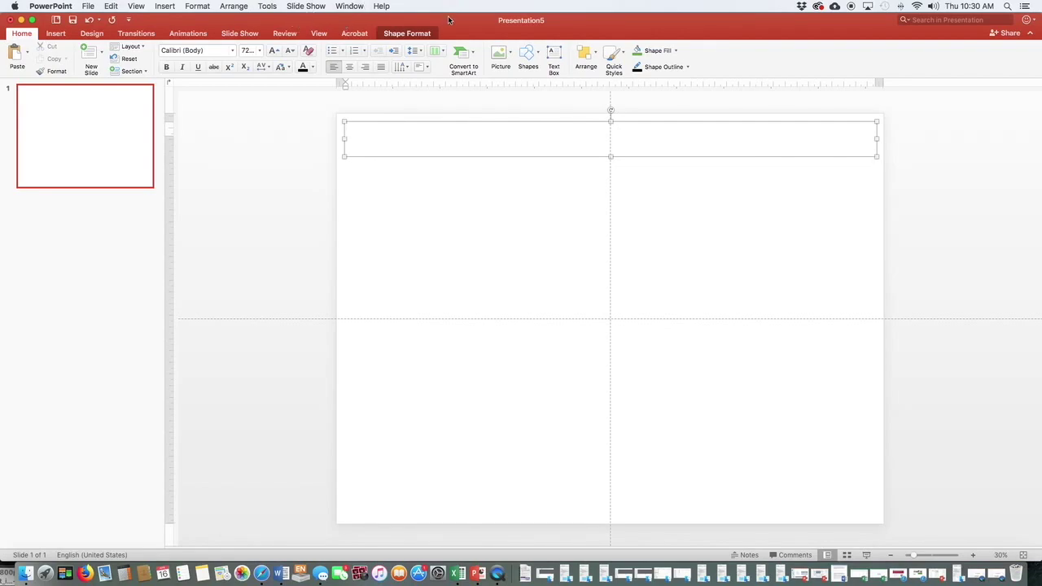
left_click(410, 33)
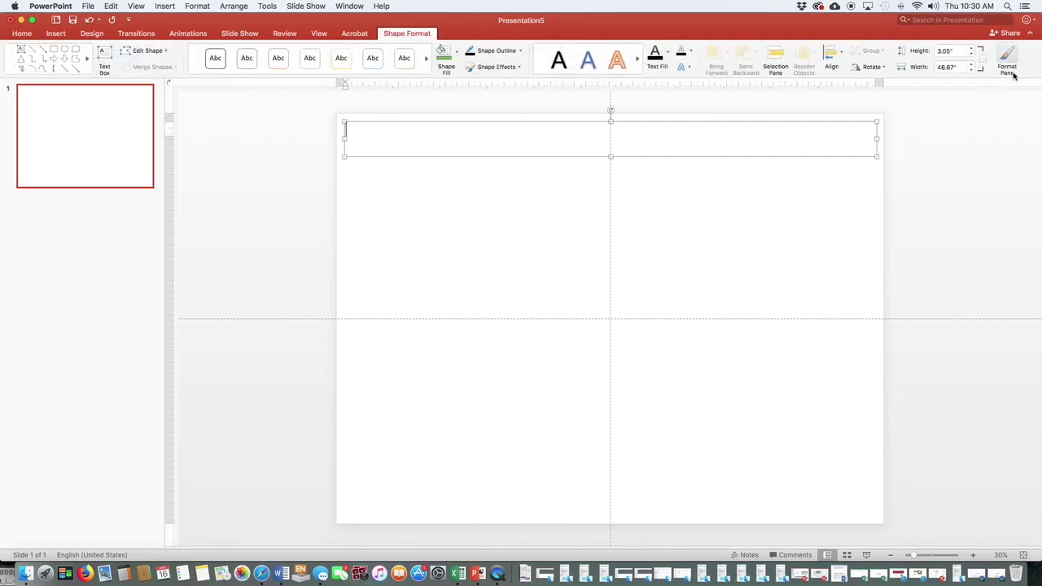
left_click(1007, 62)
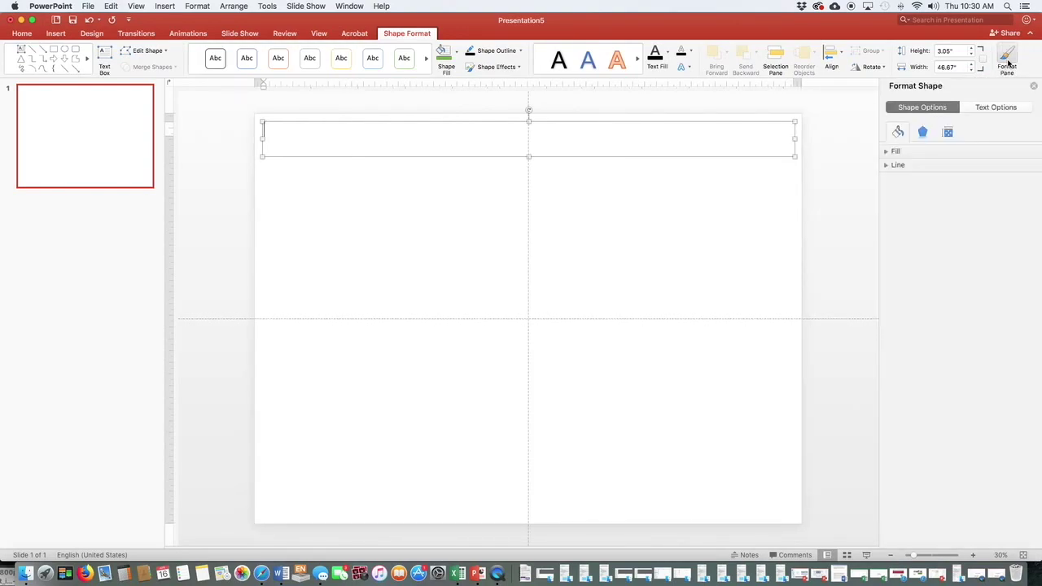
left_click(949, 51)
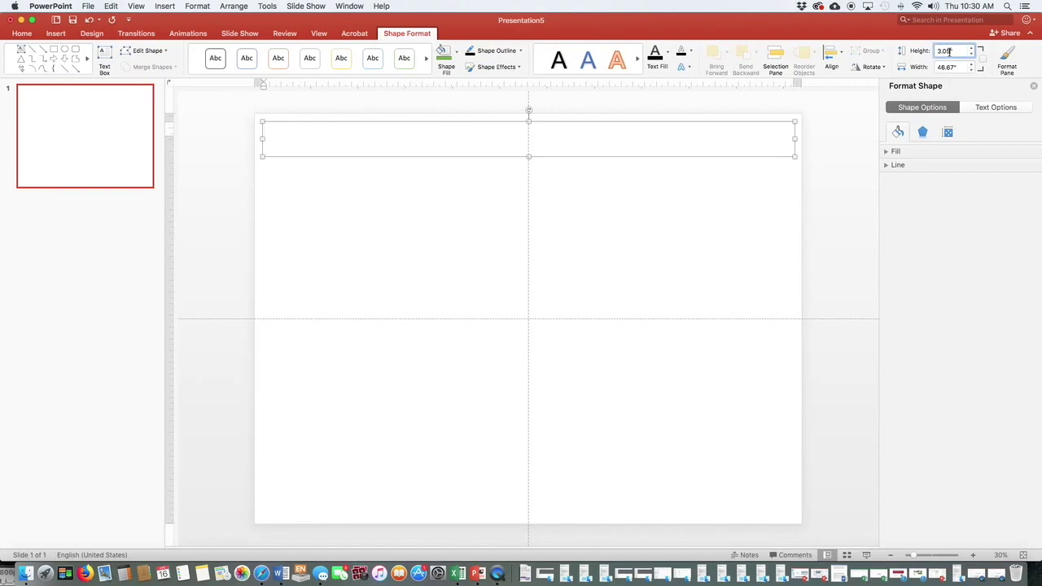
left_click(950, 67)
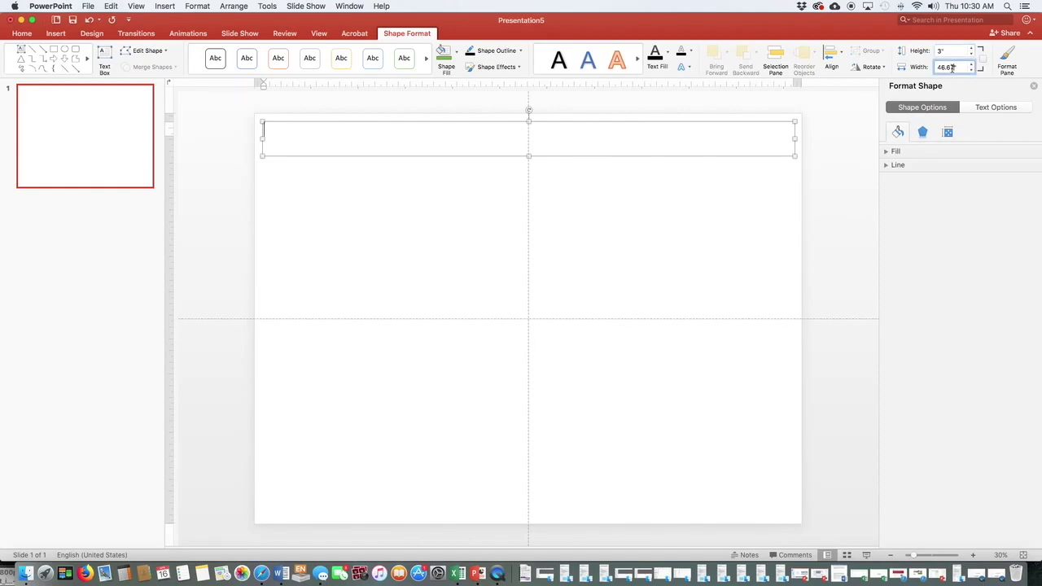
key("BackSpace")
key("BackSpace")
key("BackSpace")
key("BackSpace")
type("5")
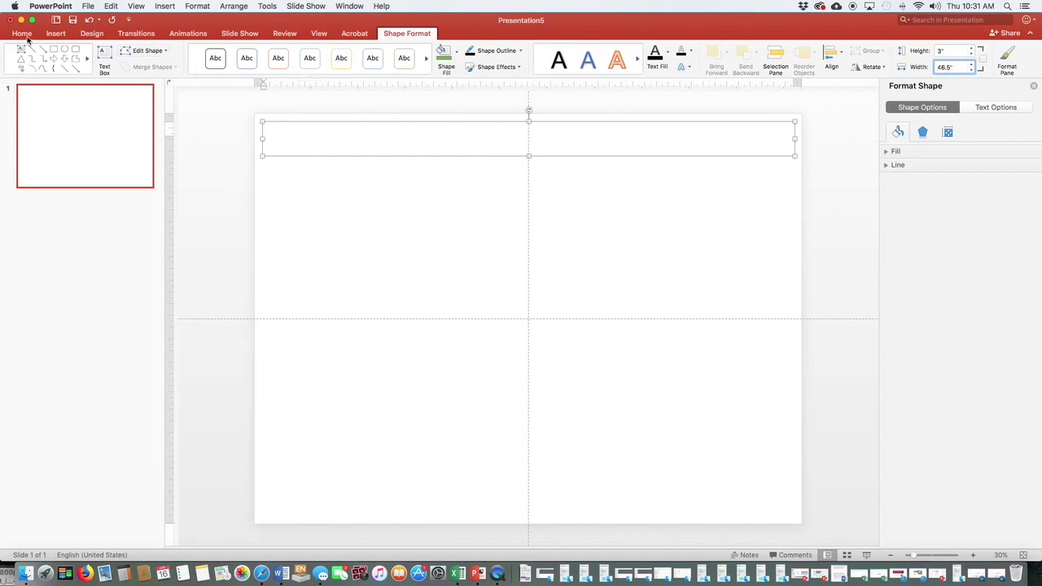
left_click(22, 33)
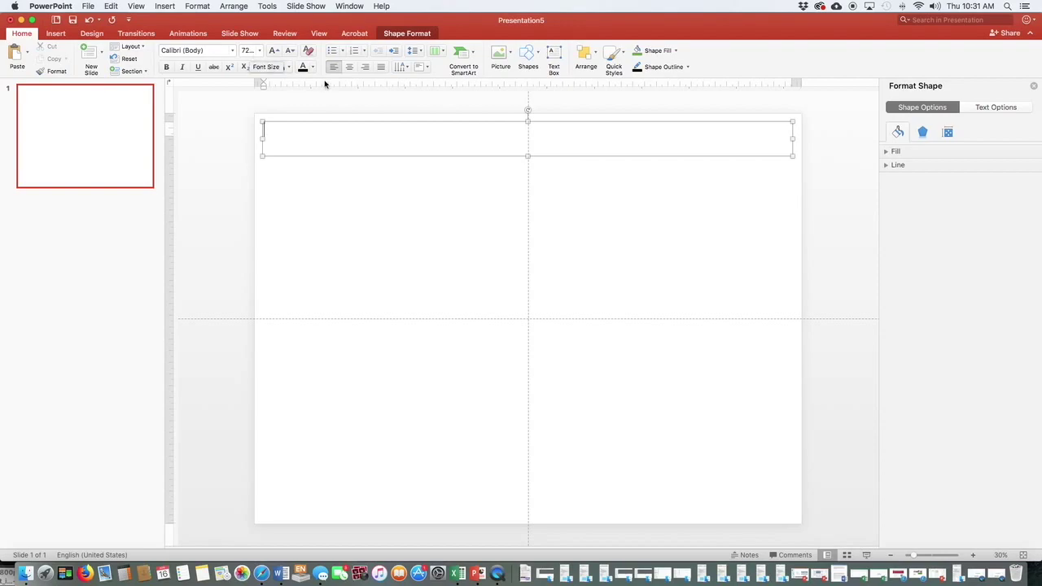
- Type a centred 'Title 72 pt' line with a 48-point 'Name and institution' line below it
left_click(350, 68)
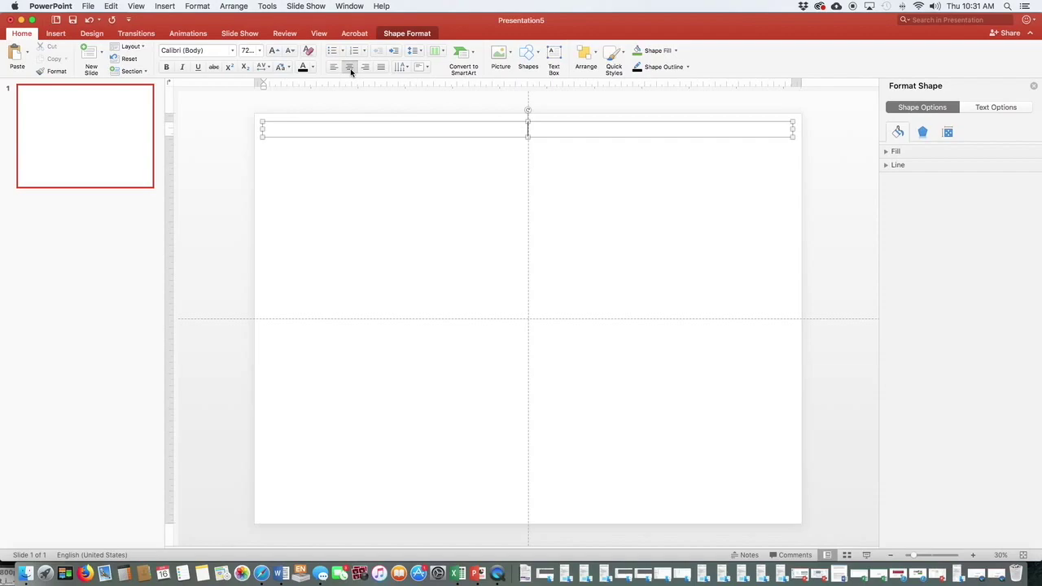
left_click(539, 131)
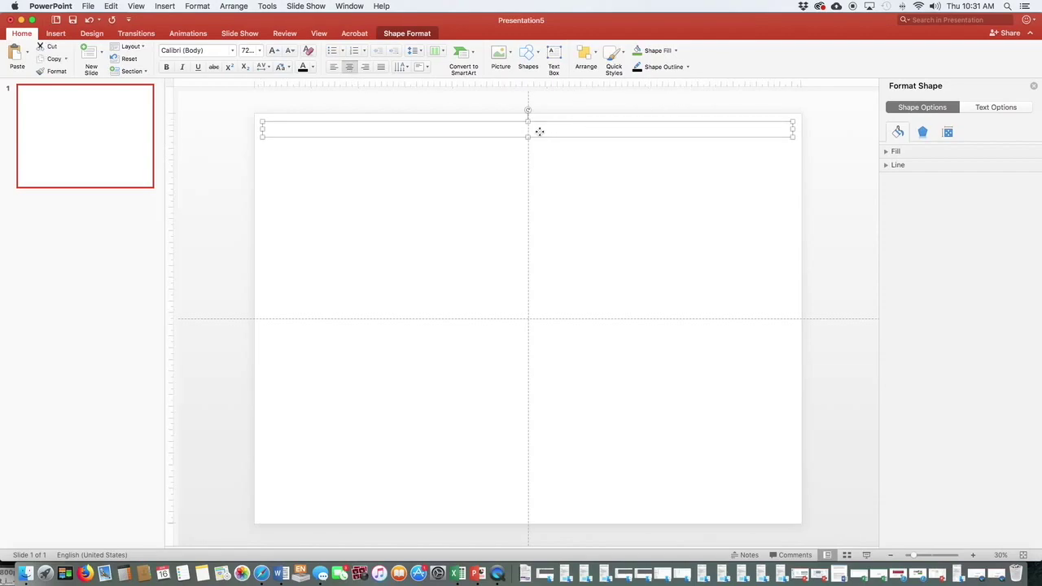
type("Title")
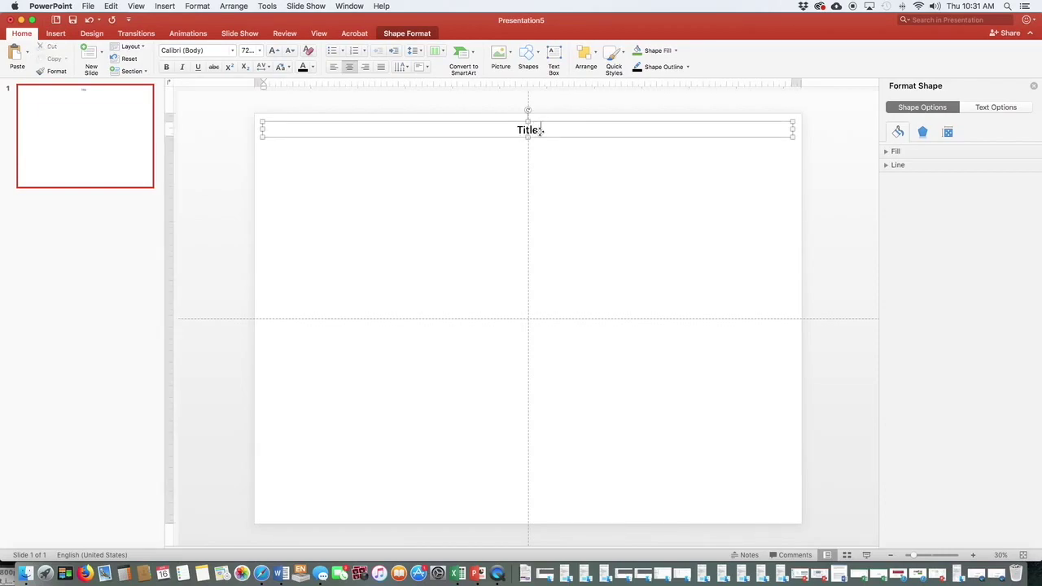
type(" 72 pt")
key("Return")
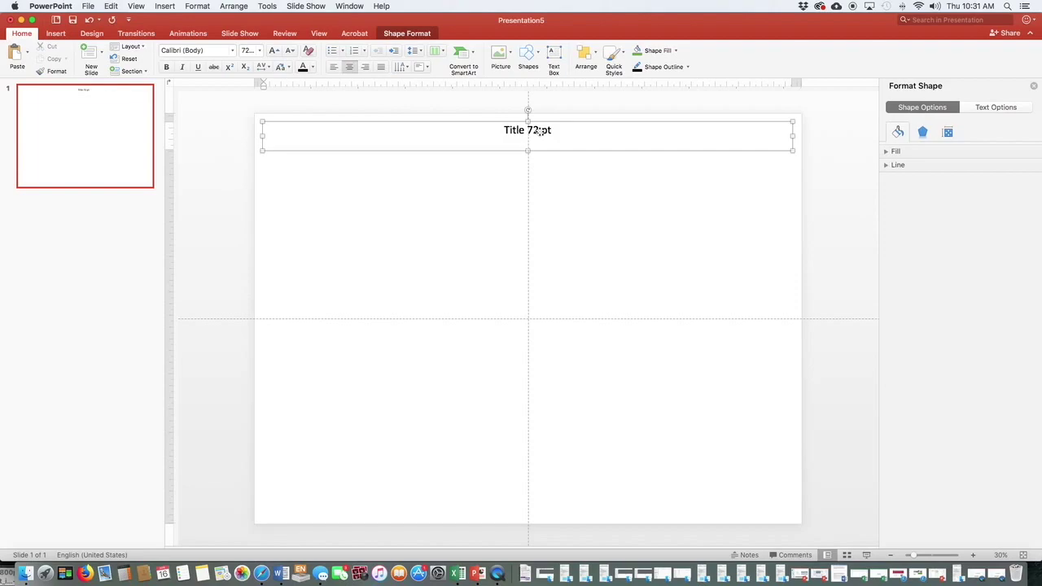
left_click(259, 51)
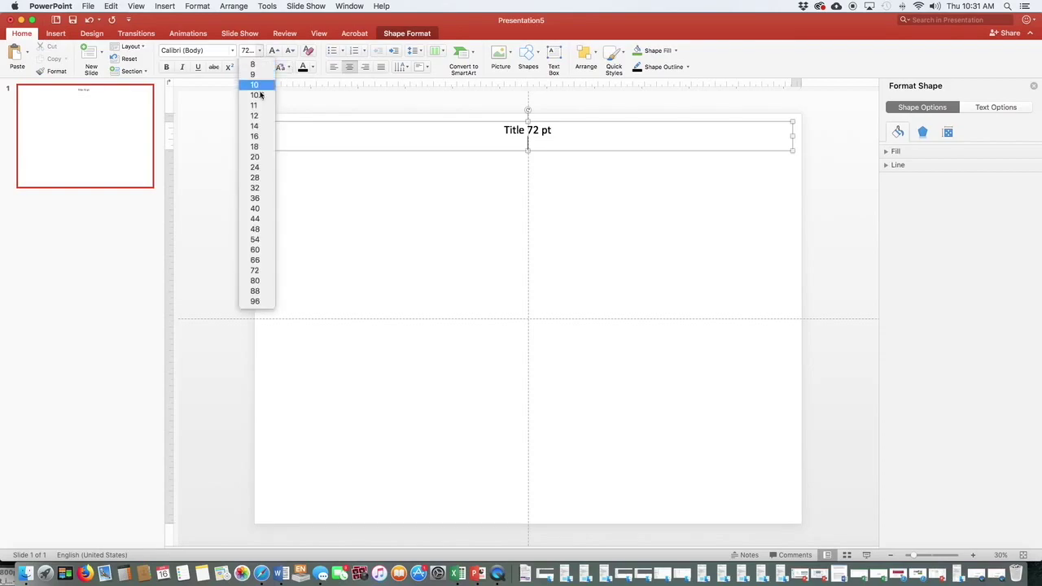
left_click(261, 229)
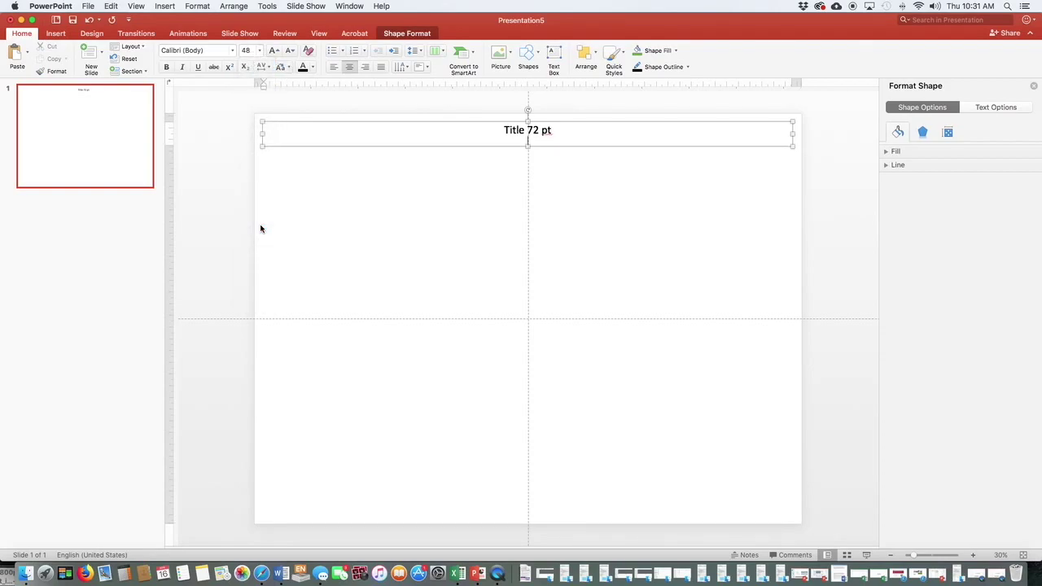
type("Name and institution")
left_click(425, 246)
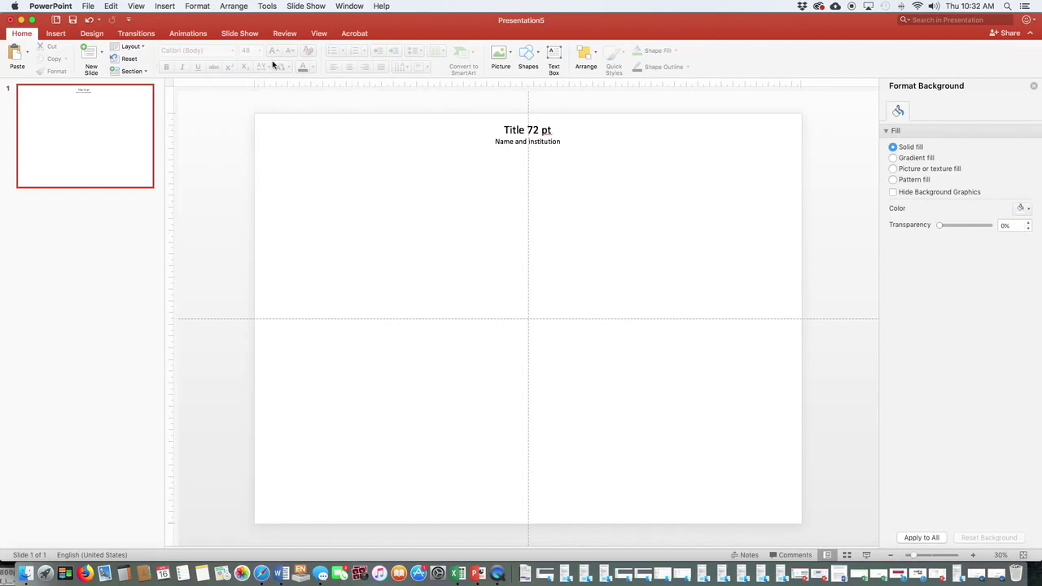
- Draw a tall rectangle below the header
left_click(527, 57)
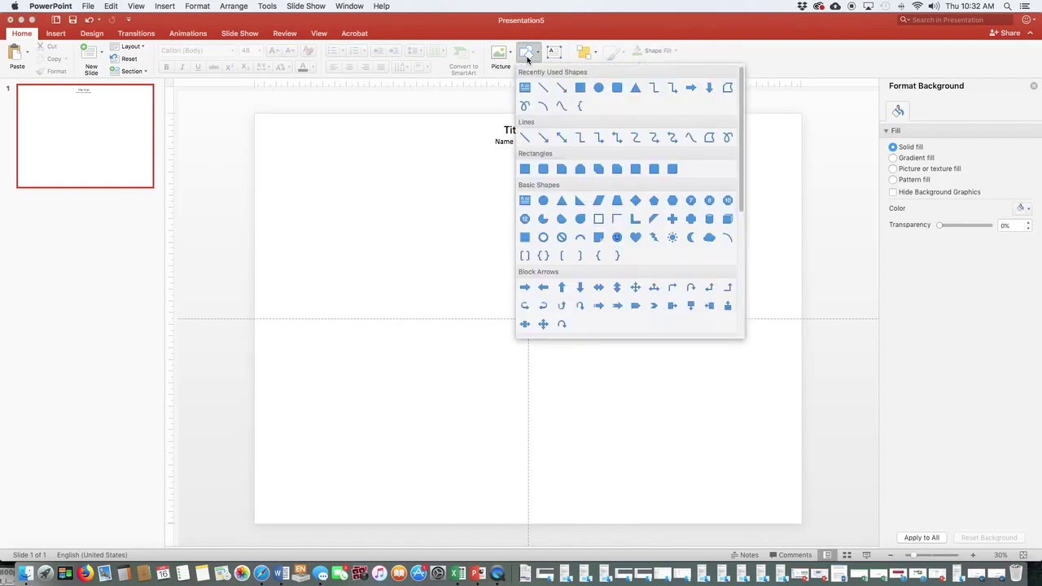
left_click(580, 89)
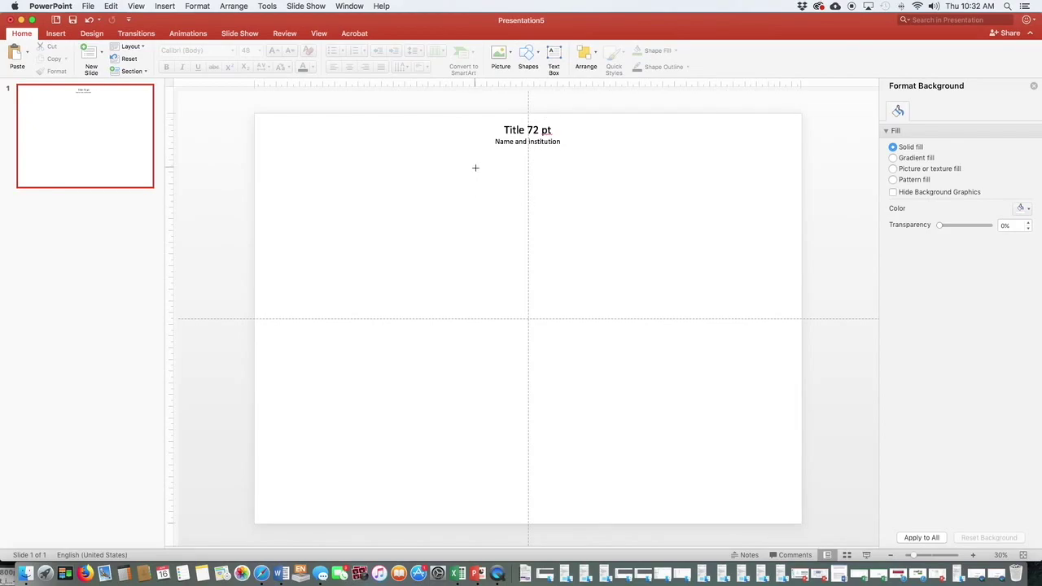
mouse_move(475, 167)
left_mouse_down()
mouse_move(626, 230)
mouse_move(532, 379)
mouse_move(600, 509)
mouse_move(627, 506)
left_mouse_up()
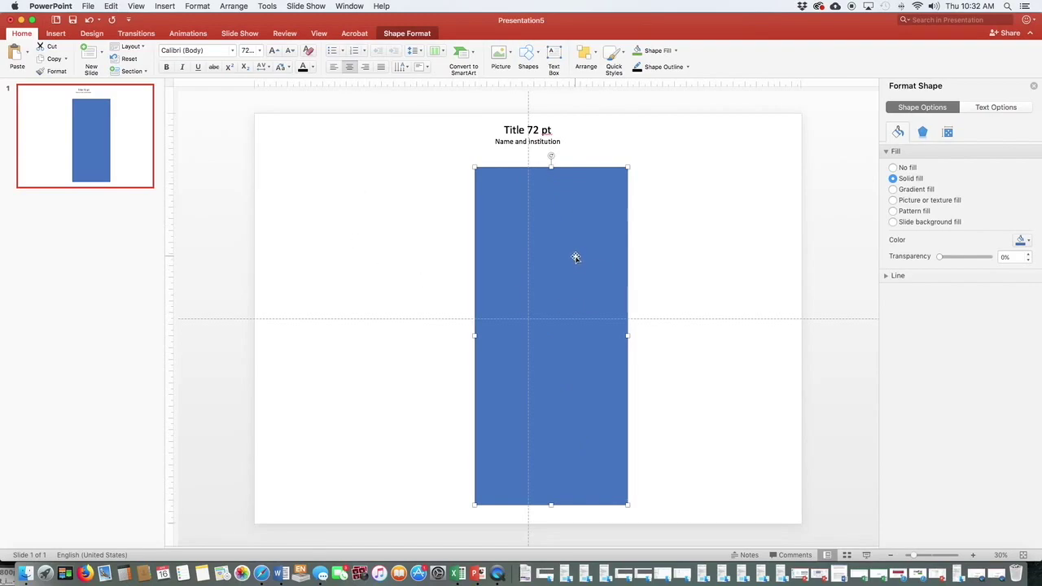
- Size the rectangle to 31.5 in high by 15 in wide and move it just under the title
left_click(415, 34)
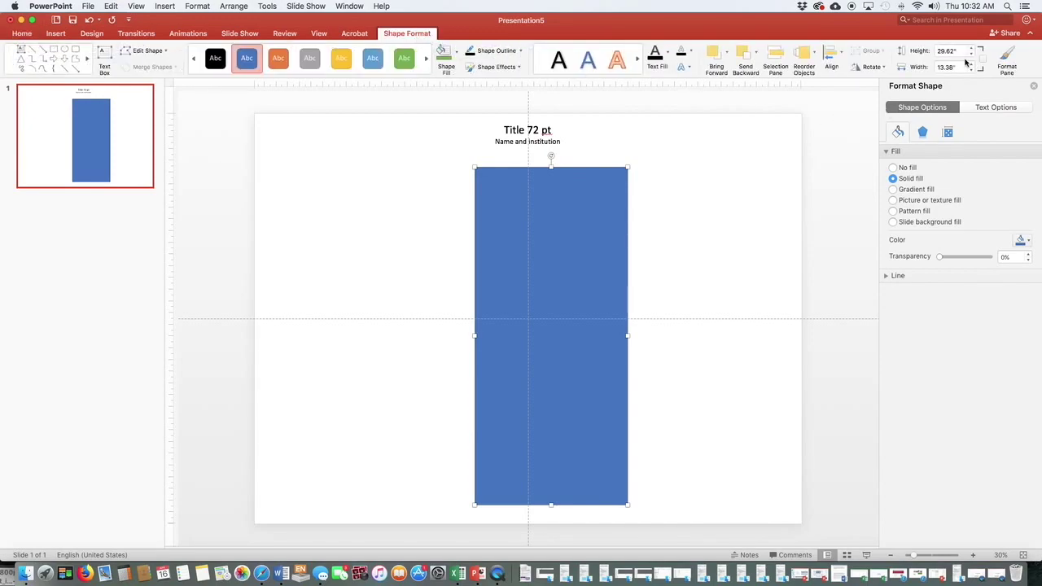
left_click_drag(952, 51, 933, 54)
type("31.5")
key("Tab")
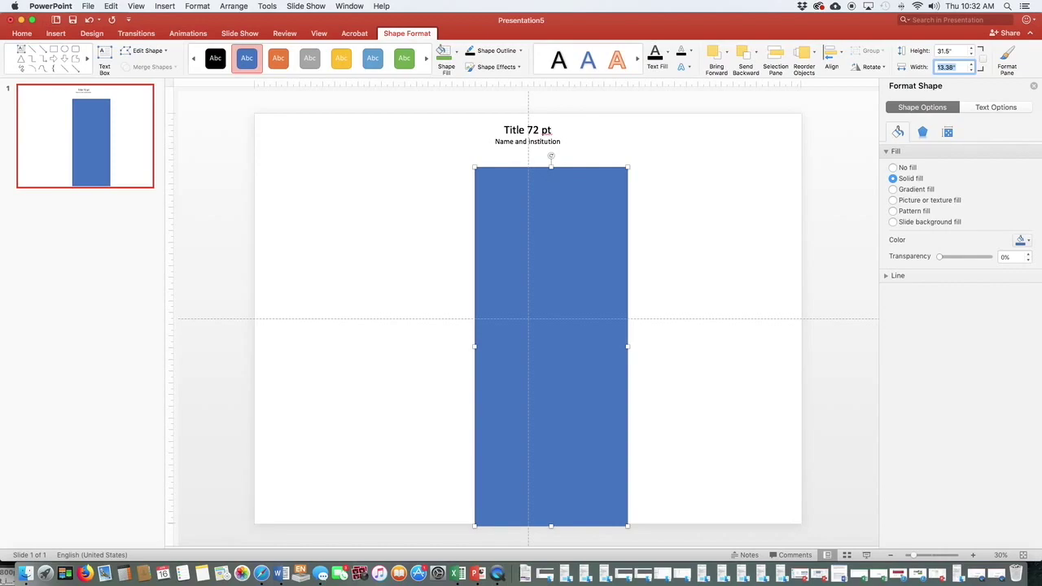
type("15")
key("Return")
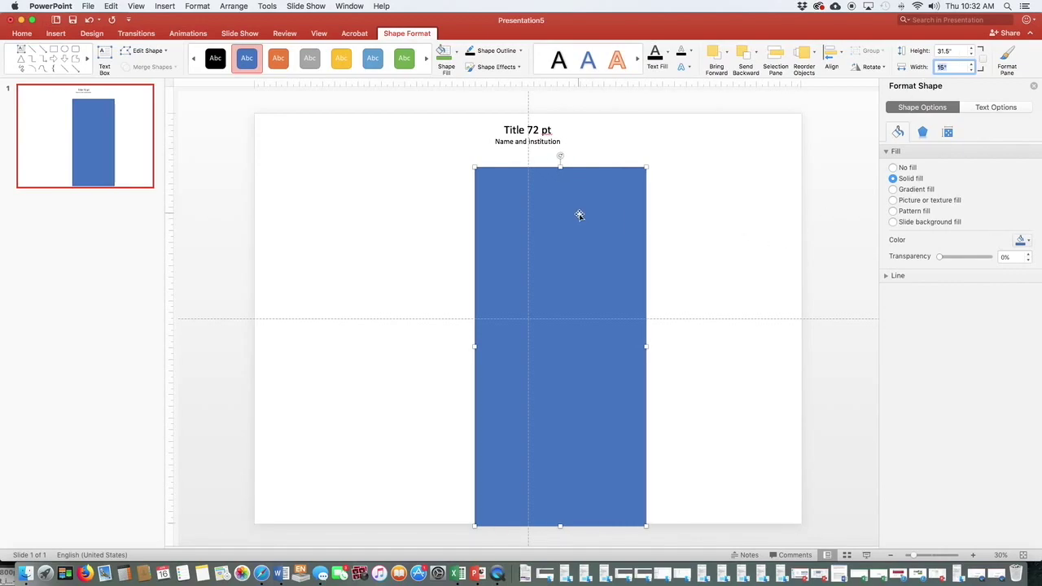
left_click_drag(578, 214, 550, 202)
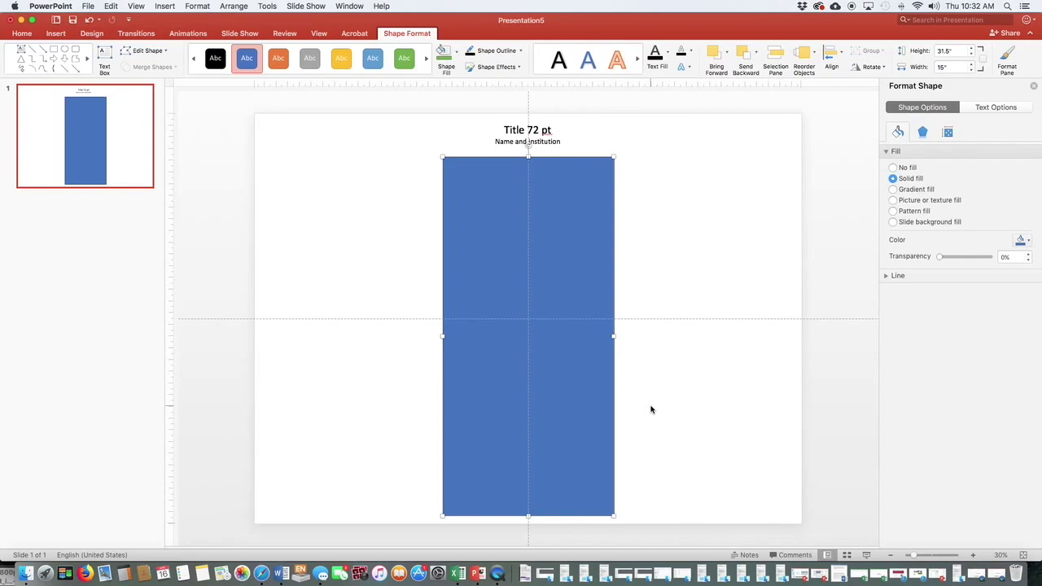
key("Down")
key("Down")
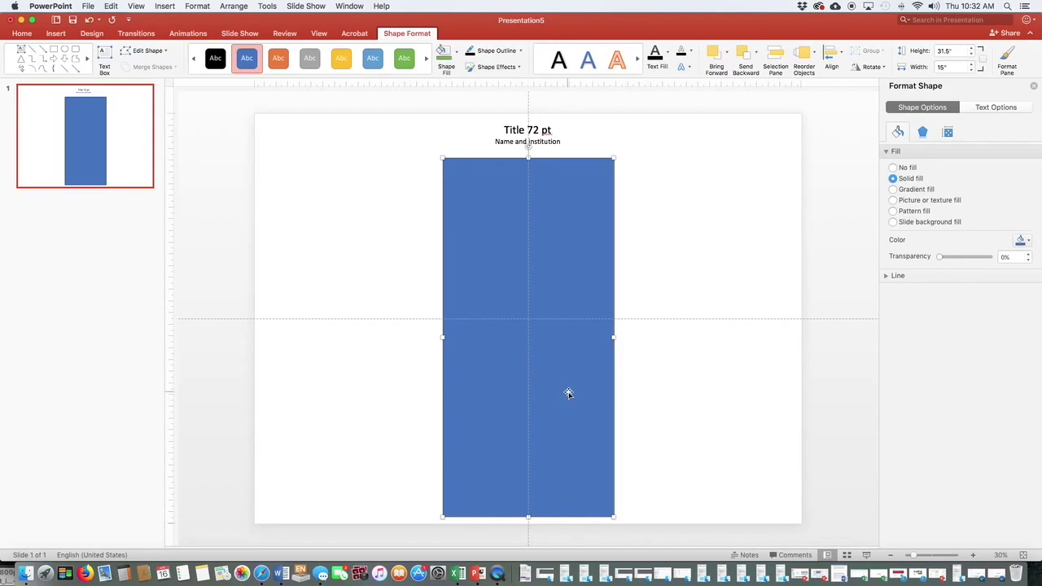
- Give the rectangle no fill and a black outline
right_click(568, 394)
left_click(557, 393)
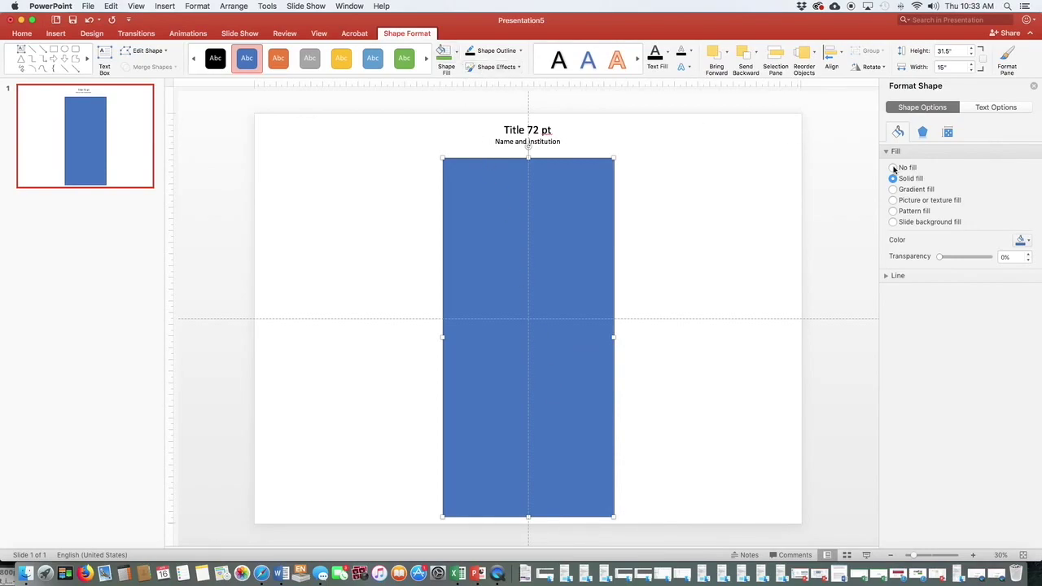
left_click(893, 168)
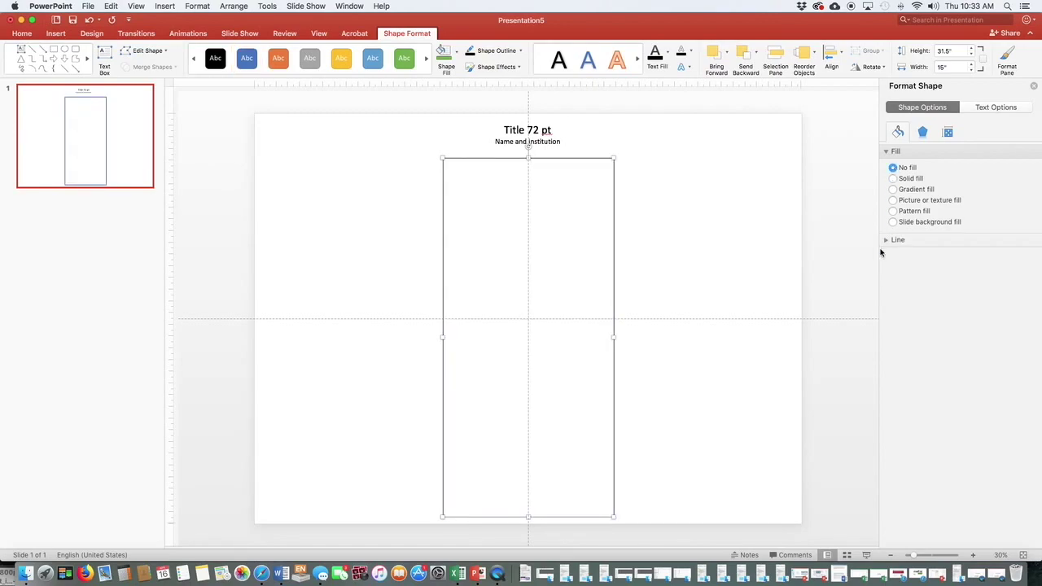
left_click(884, 242)
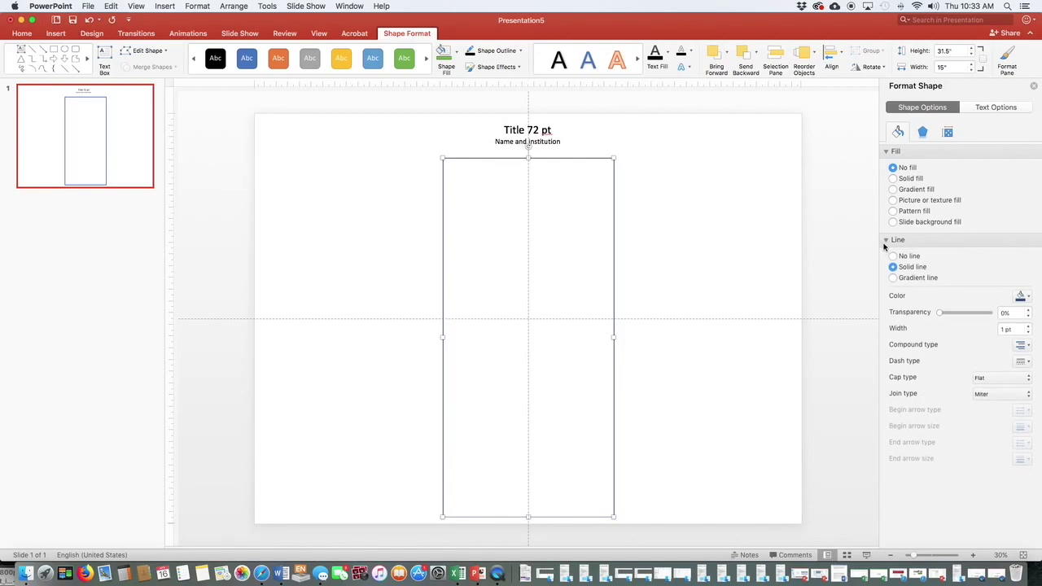
left_click(1027, 298)
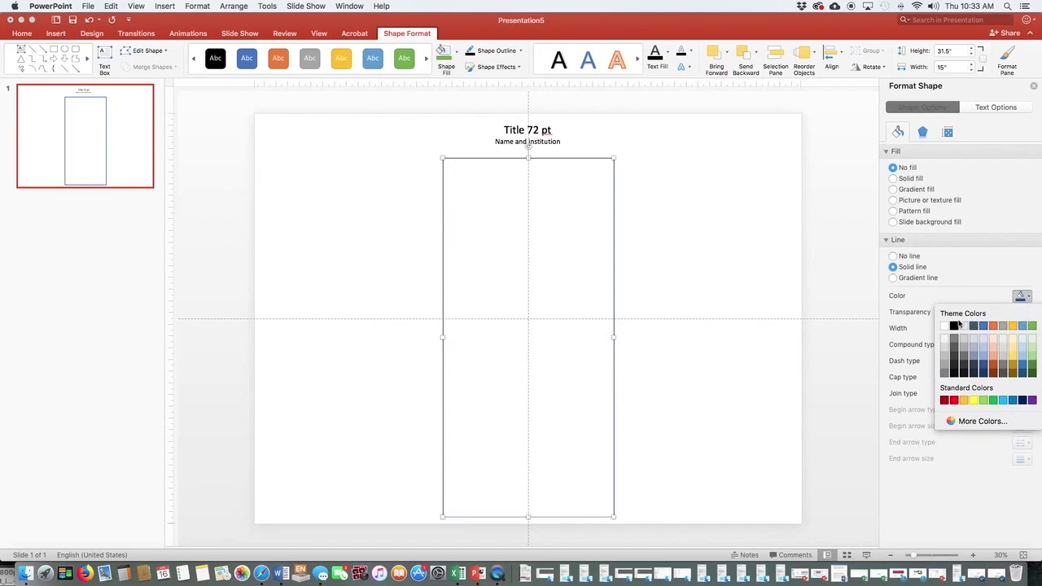
left_click(955, 326)
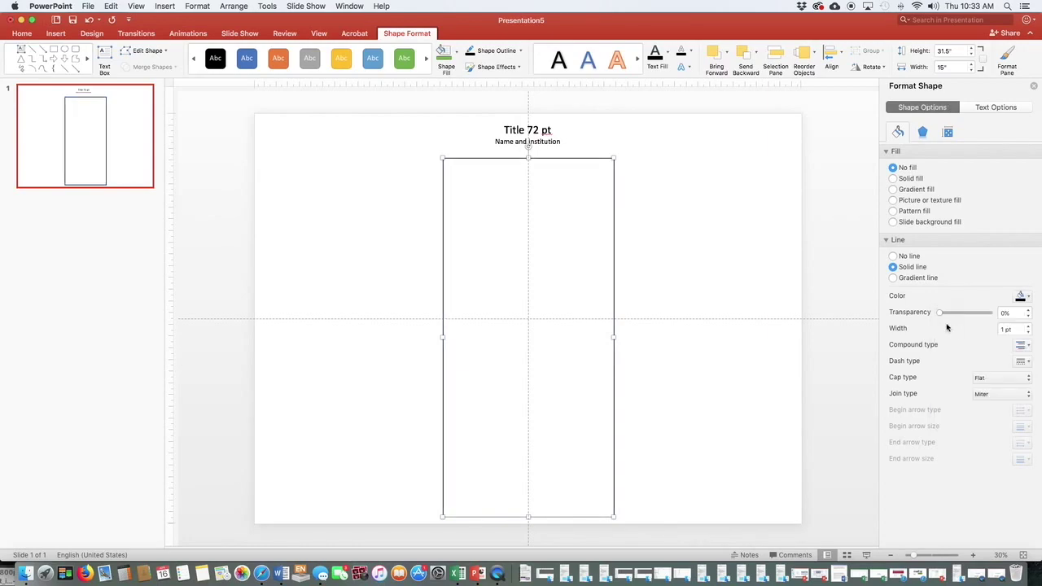
- Reselect the outlined rectangle and paste a copy of it
left_click(715, 272)
left_click(595, 160)
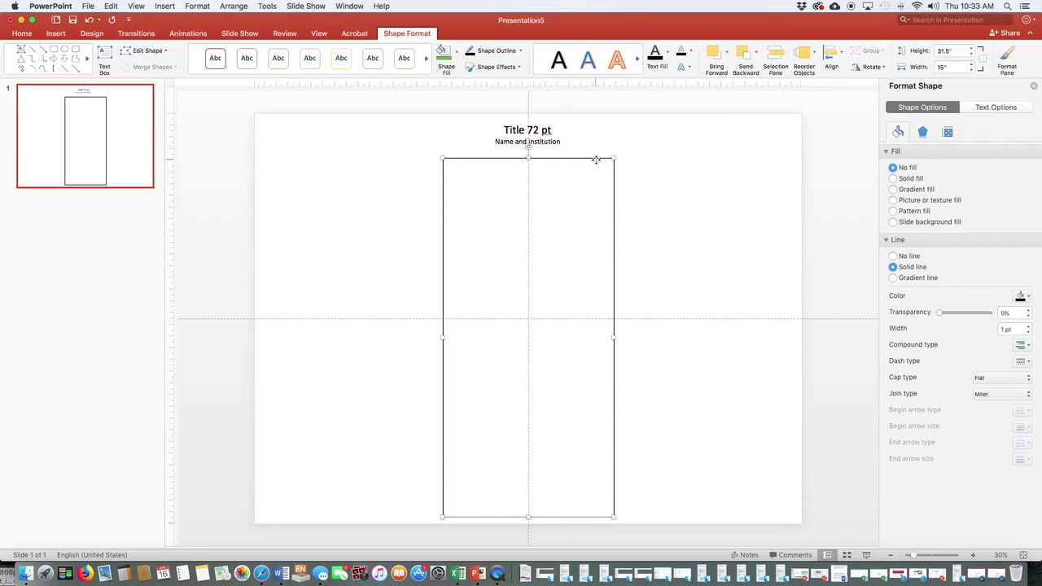
key("super+v")
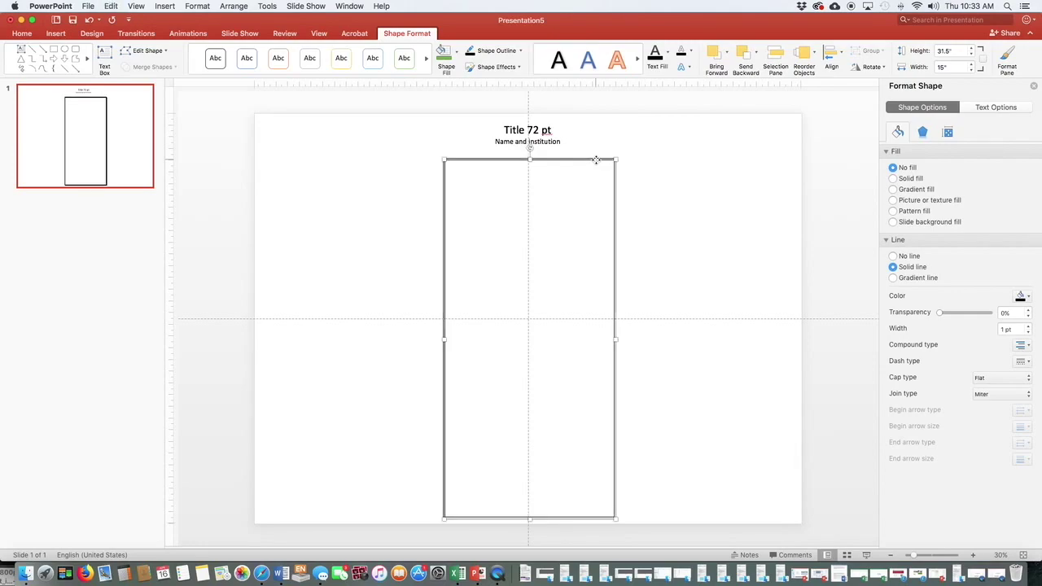
- Place the pasted copy as the right column and a second copy as the left column
left_click_drag(595, 160, 775, 160)
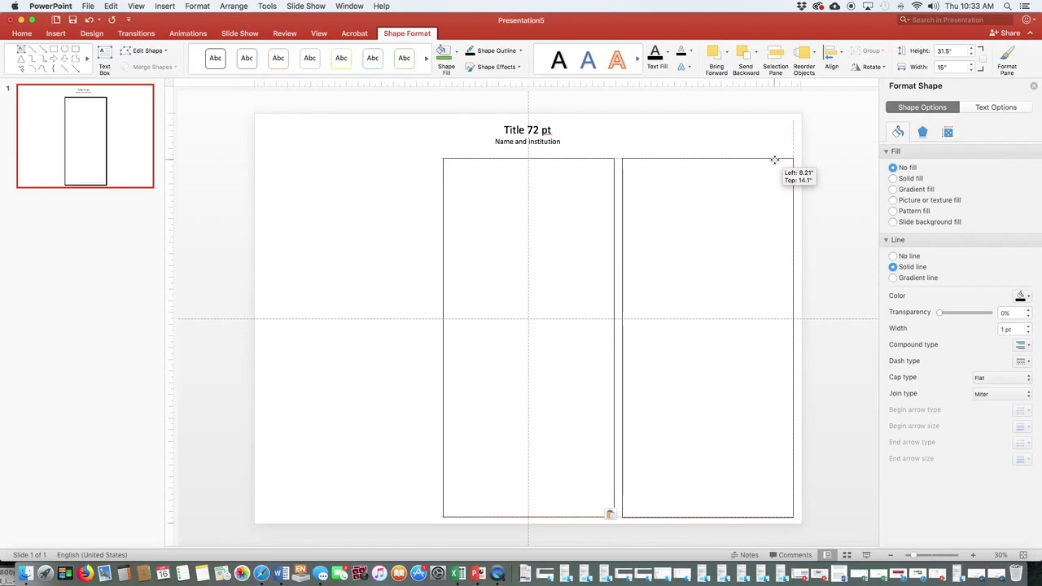
left_click_drag(774, 160, 774, 159)
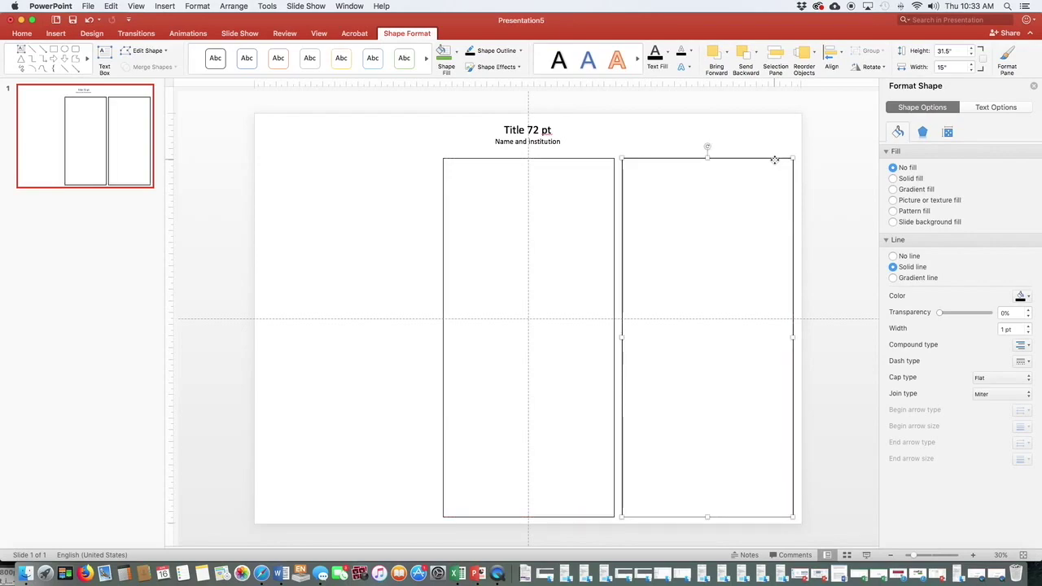
key("super+v")
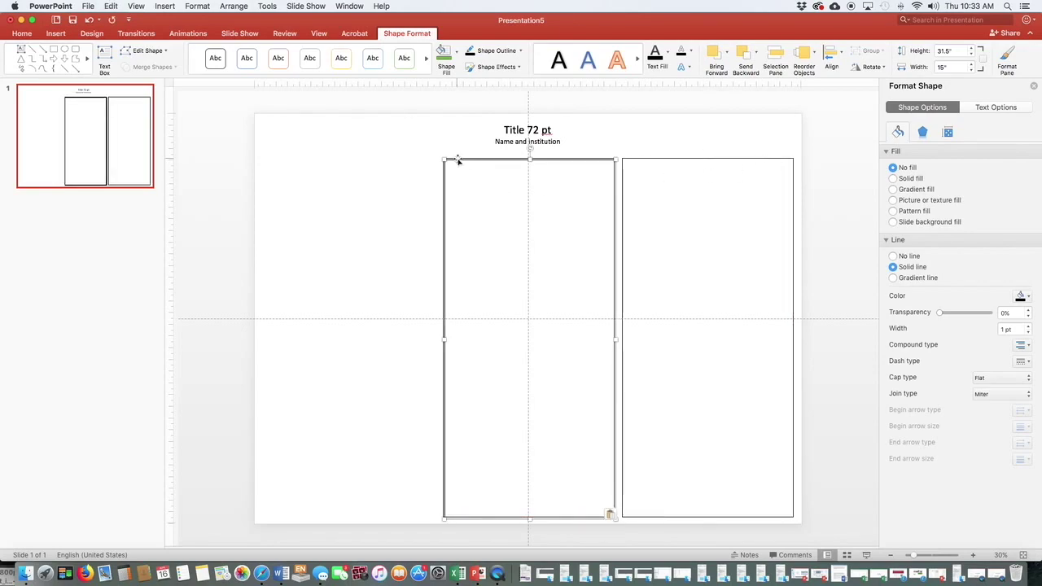
left_click_drag(458, 160, 275, 157)
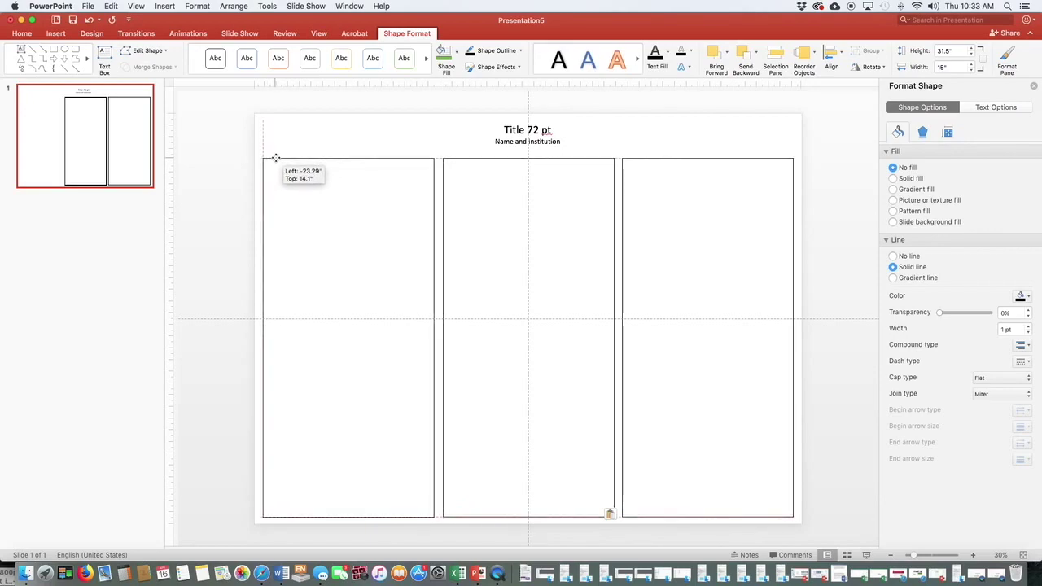
left_click_drag(275, 157, 275, 157)
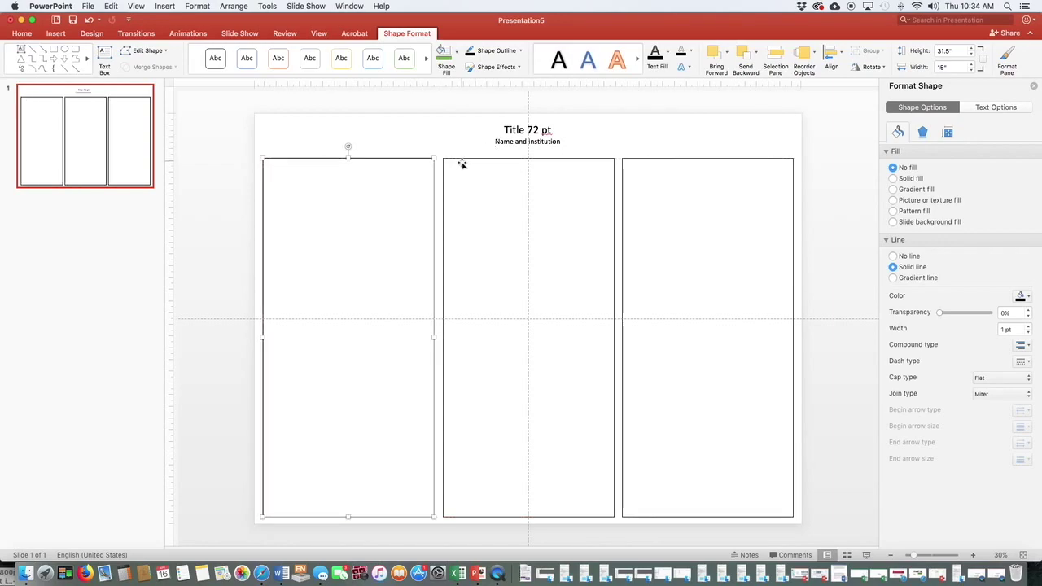
- Give the title and name block a solid dark blue outline
left_click(556, 147)
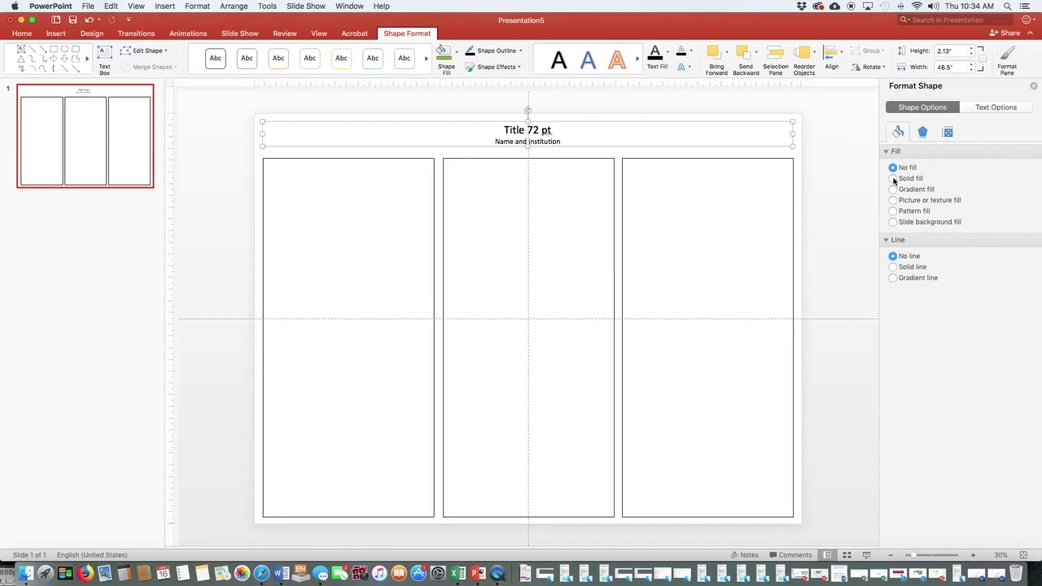
left_click(893, 267)
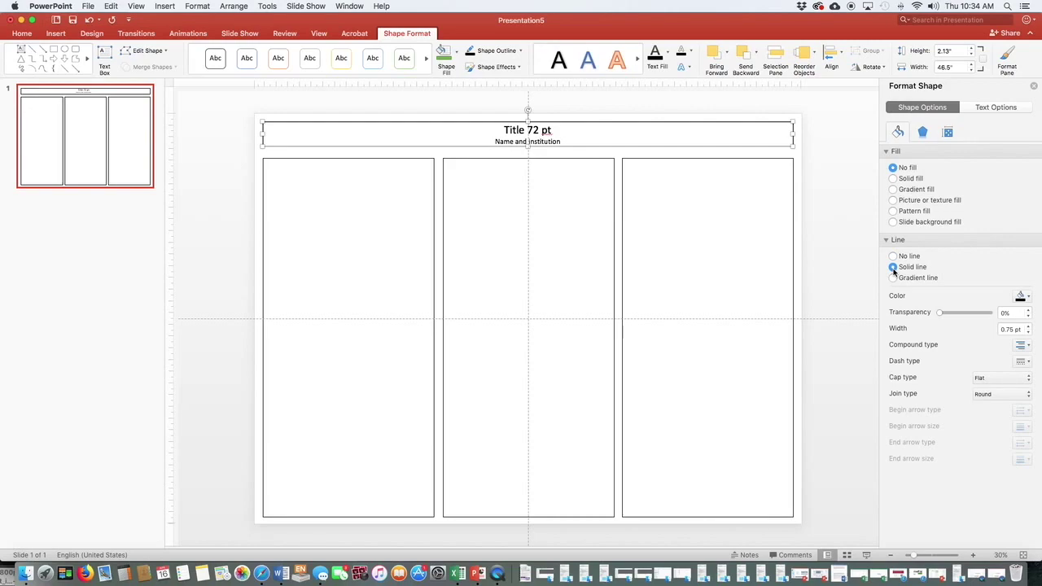
left_click(1028, 298)
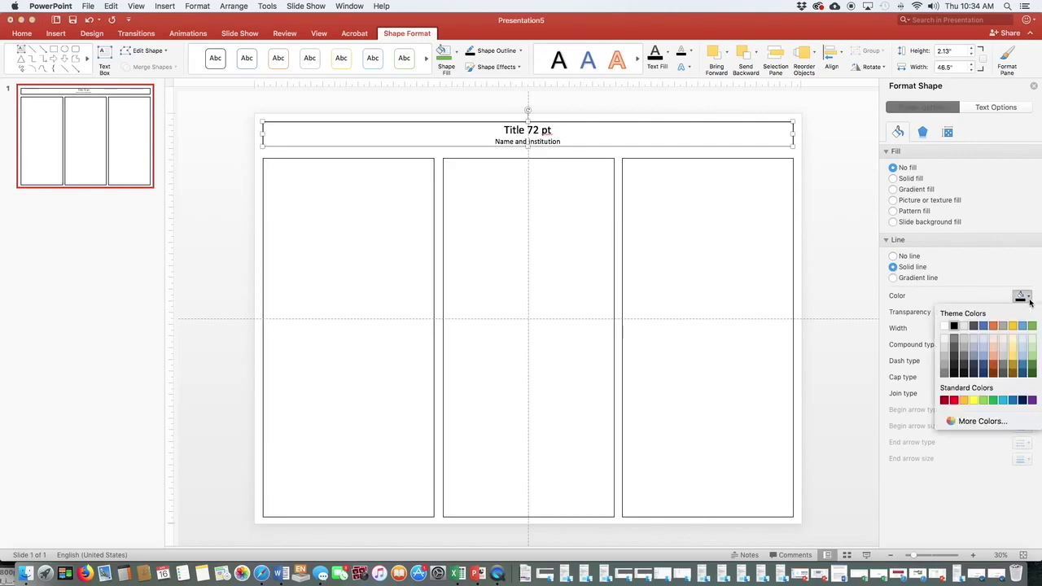
left_click(1022, 399)
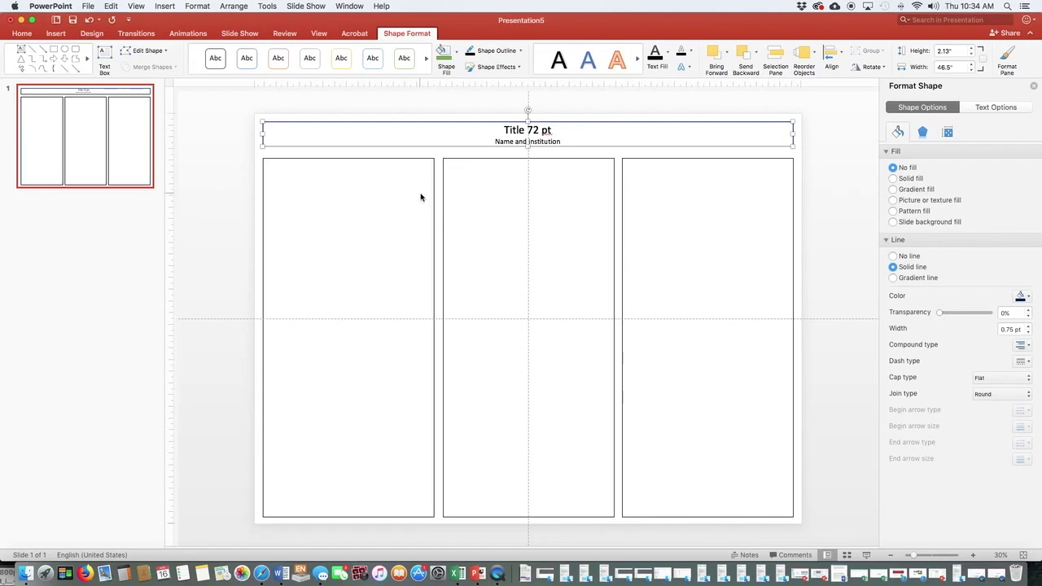
- Change the title block's shape to a rounded rectangle
left_click(160, 51)
mouse_move(157, 71)
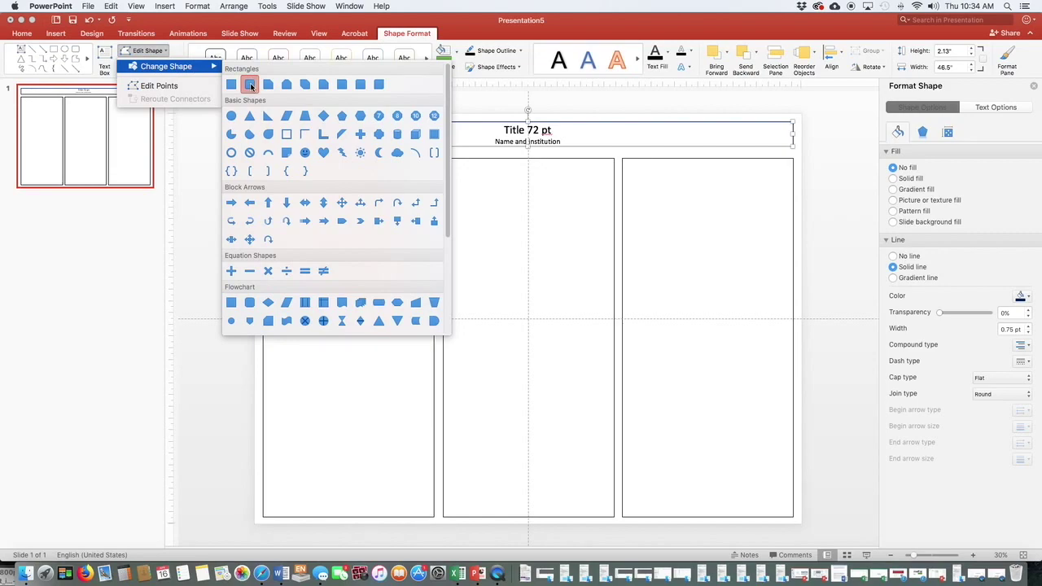
left_click(250, 85)
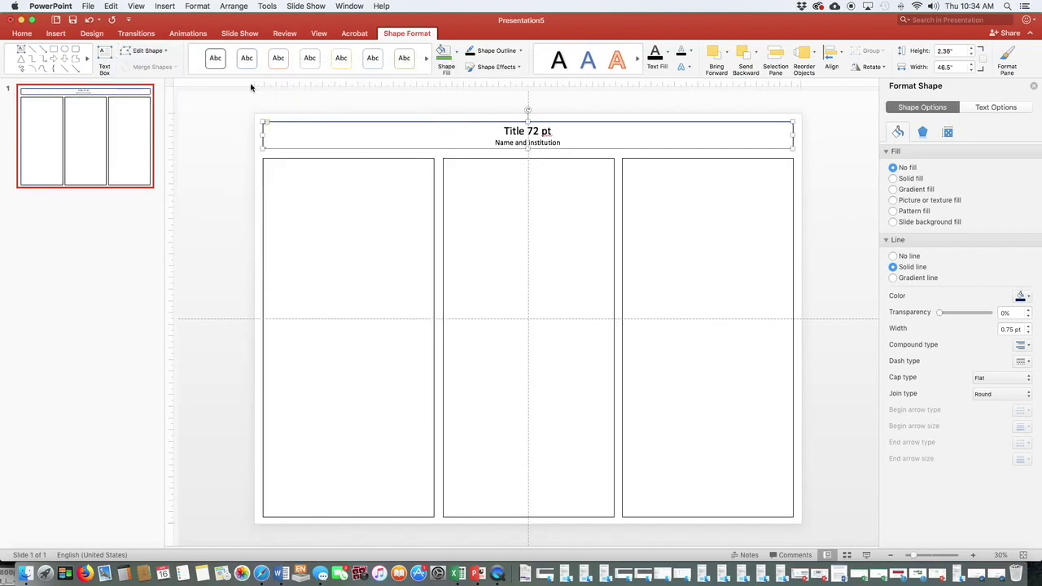
left_click(310, 201)
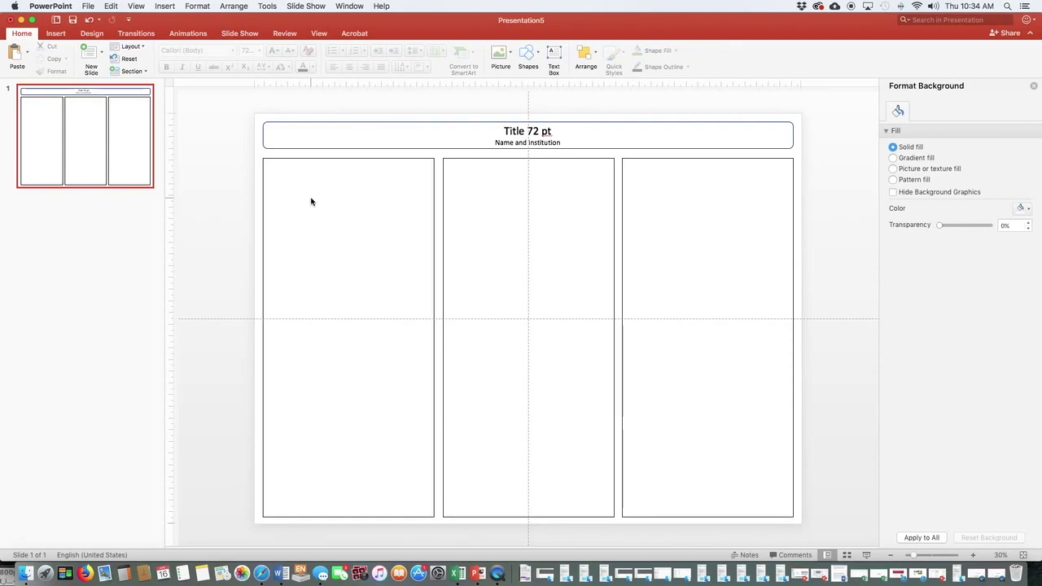
- Select the left, middle and right column boxes and nudge them up slightly together
left_click(348, 158)
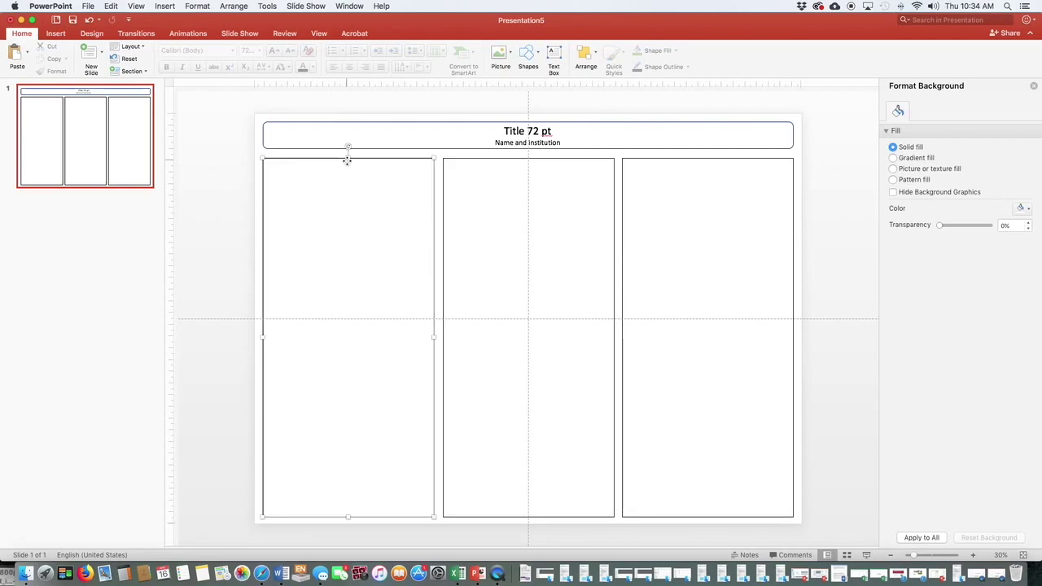
left_click(472, 158, "shift")
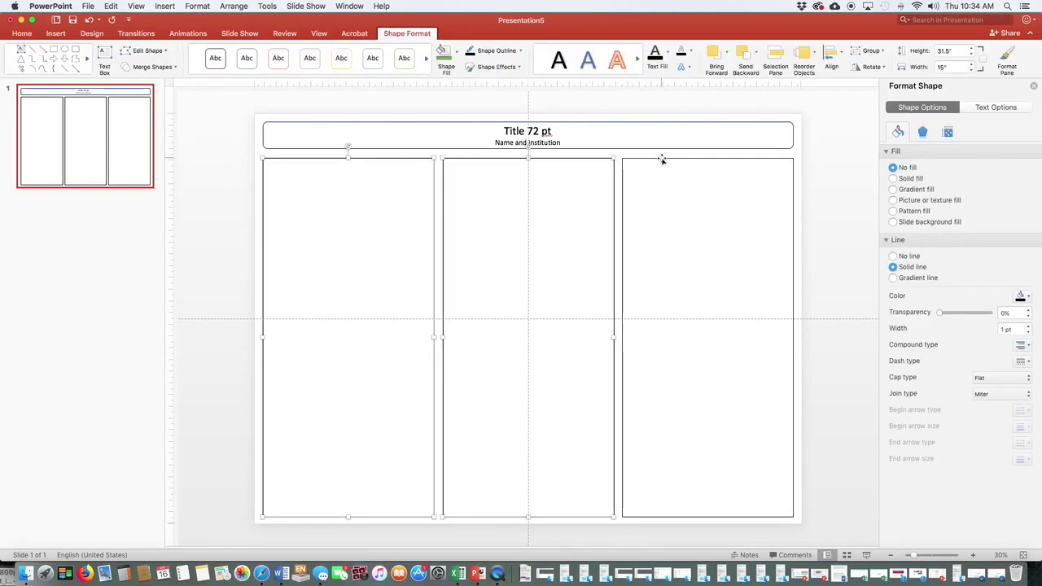
left_click(662, 160, "shift")
left_click_drag(661, 159, 662, 158)
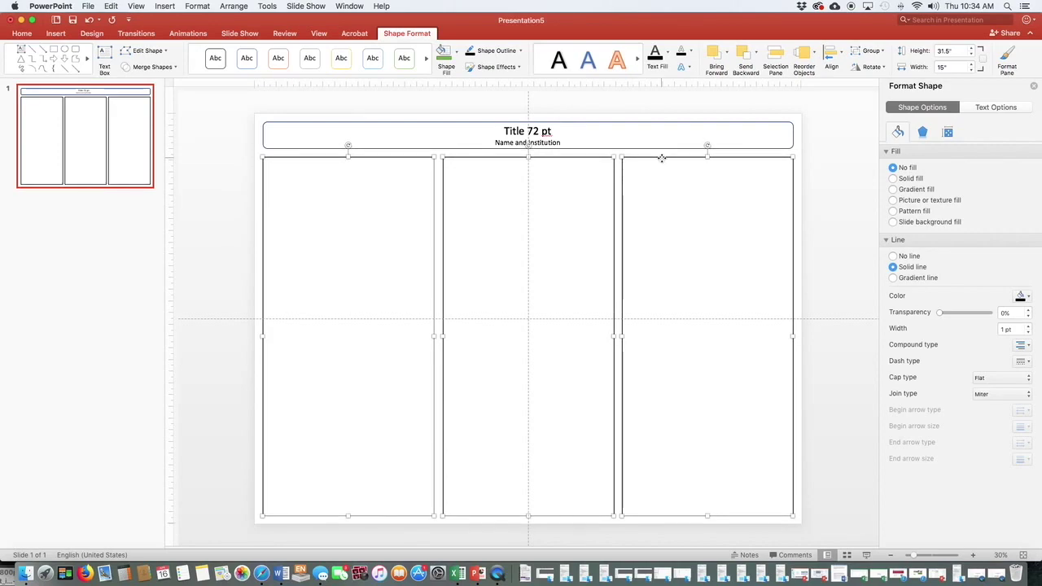
left_click(227, 239)
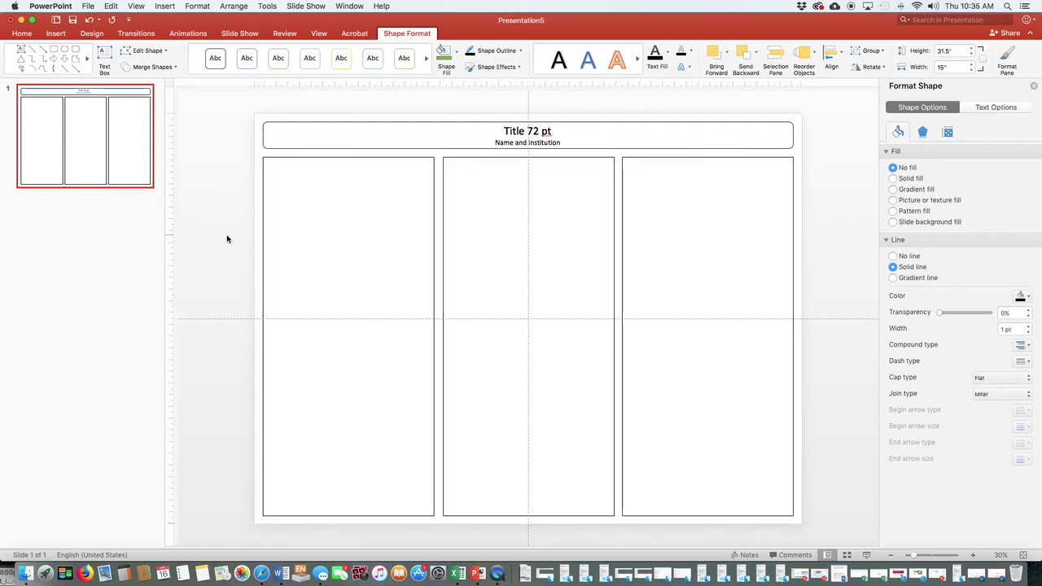
key("super+Tab")
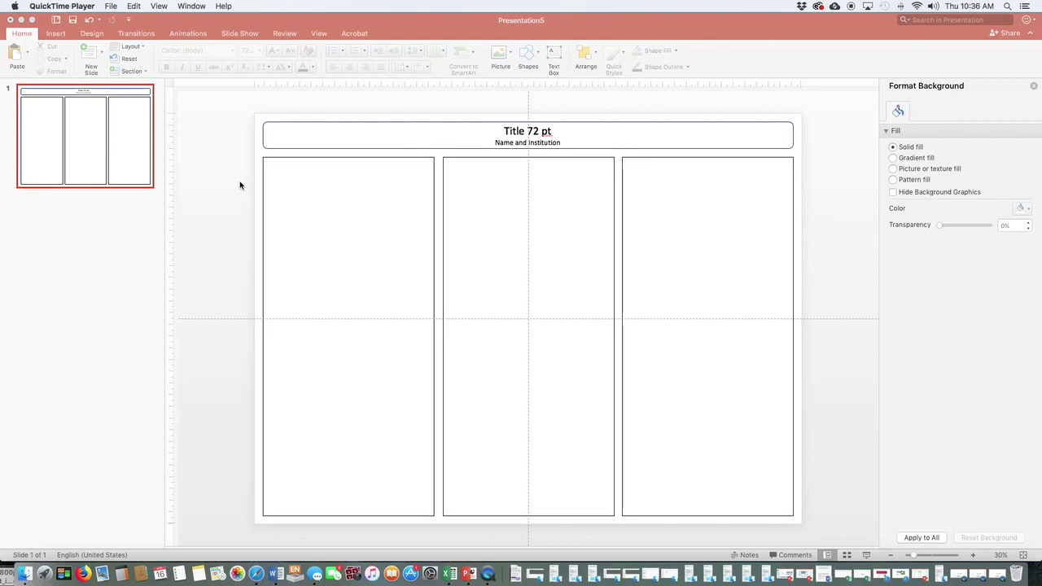
- Draw a text box across the top of the left column to serve as the header bar
left_click(411, 22)
left_click(554, 59)
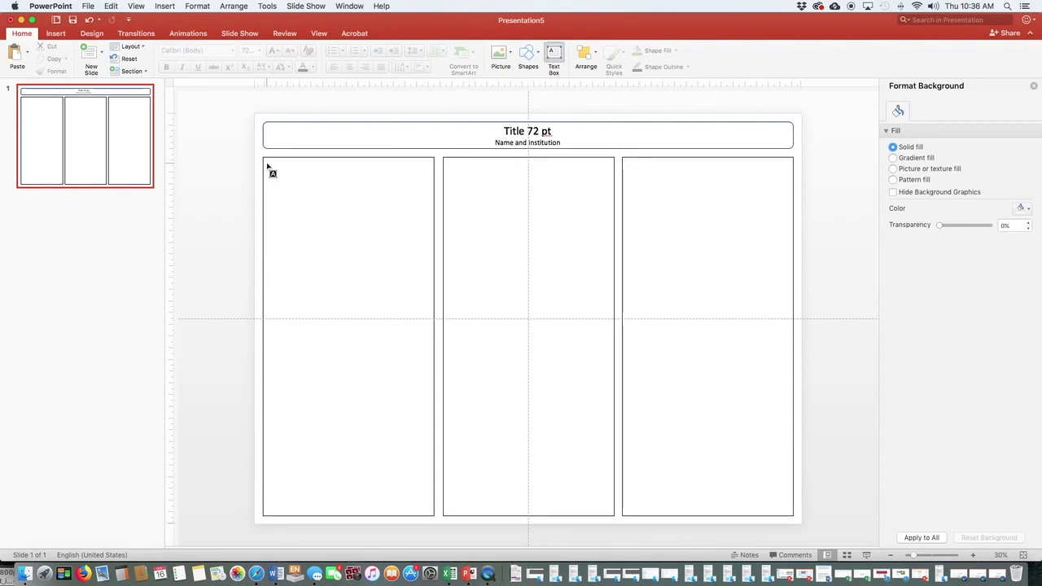
left_click_drag(268, 165, 429, 178)
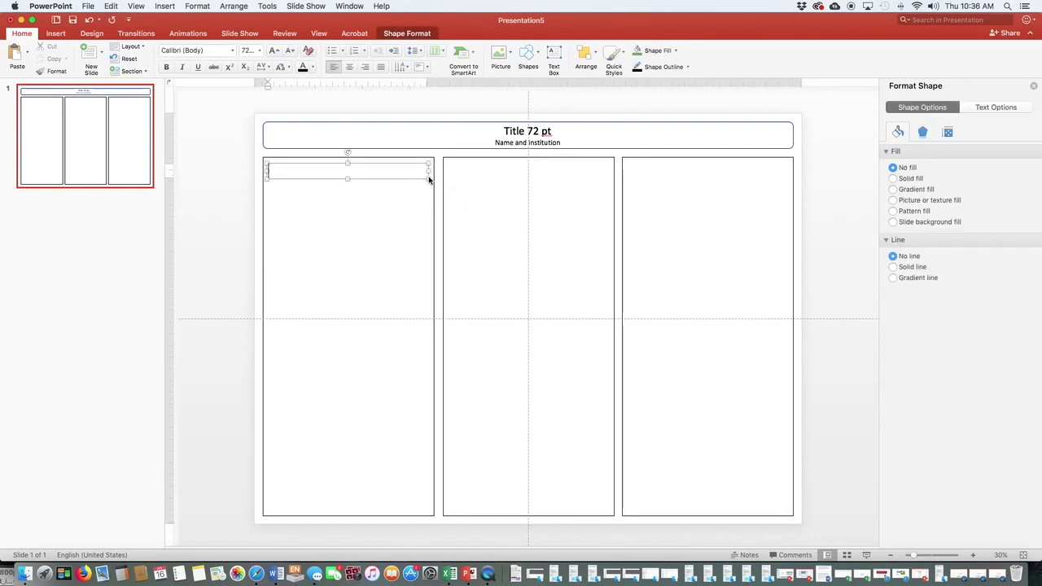
- Size the bar to 0.75" high and 14.5" wide
left_click(415, 33)
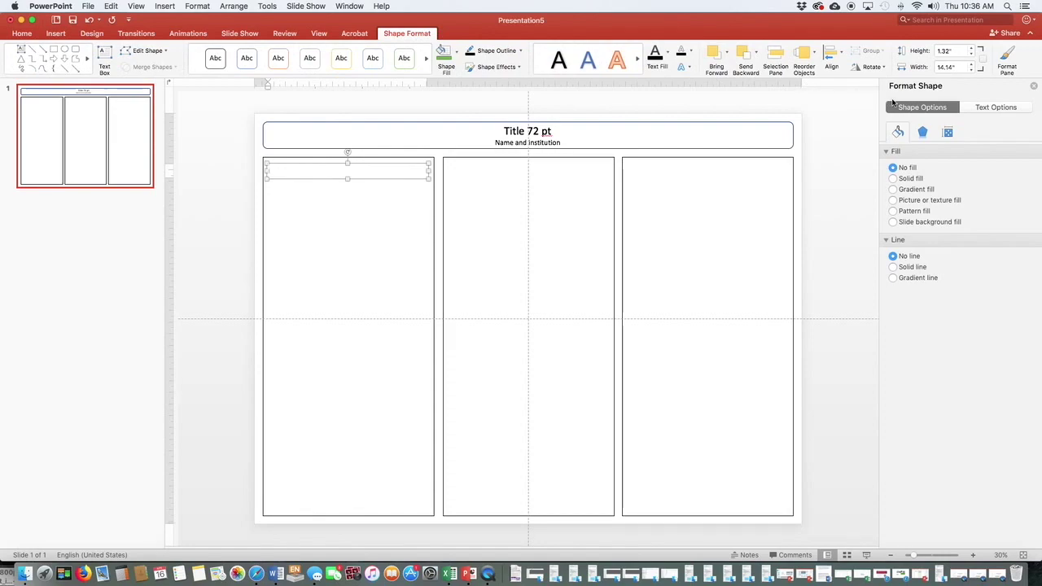
left_click(946, 52)
type(".75")
key("Tab")
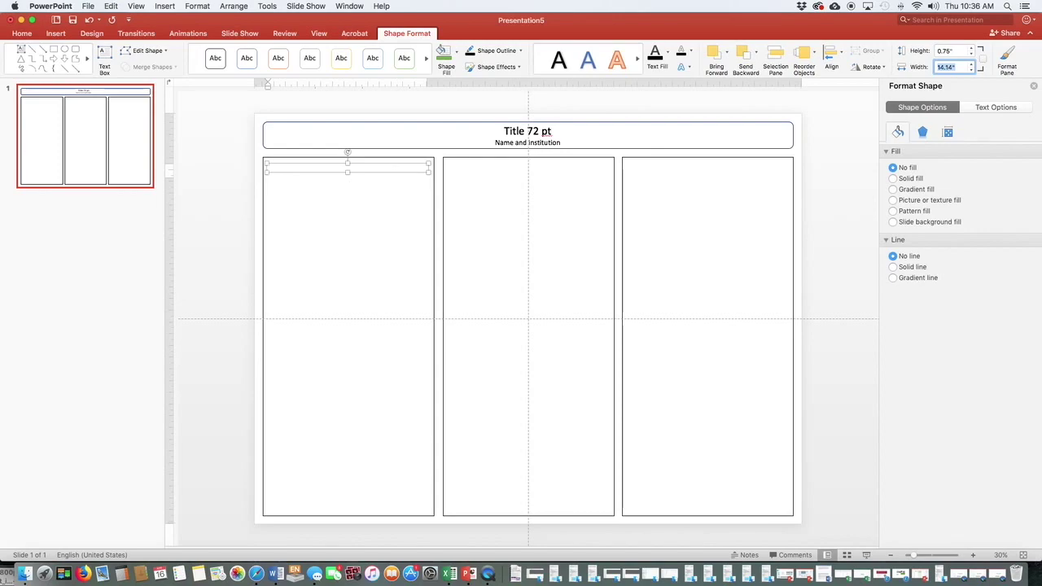
type("14.5")
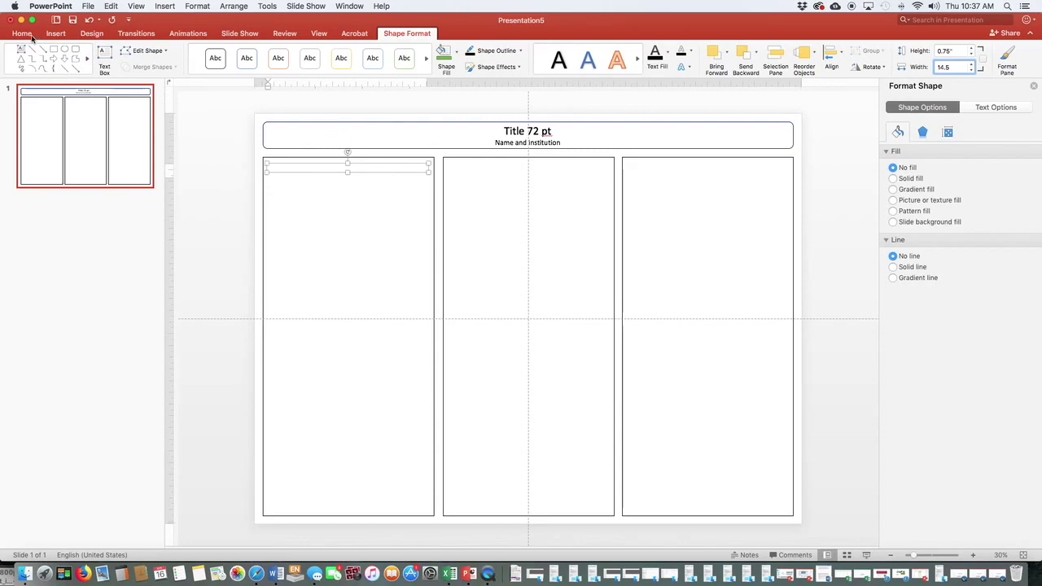
- Give the bar a dark blue solid fill, replacing the green first applied
left_click(456, 62)
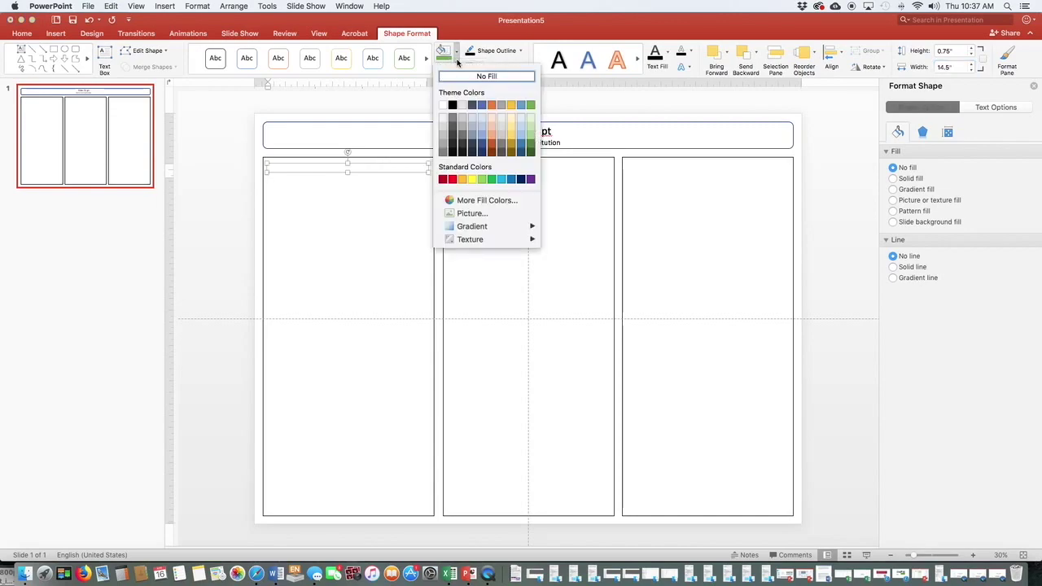
left_click(532, 107)
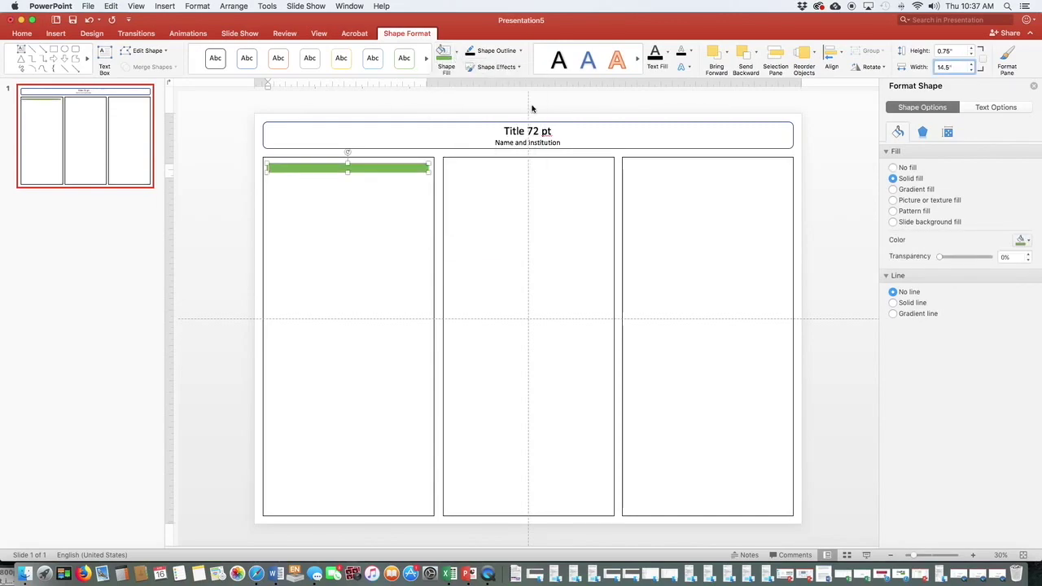
left_click(456, 61)
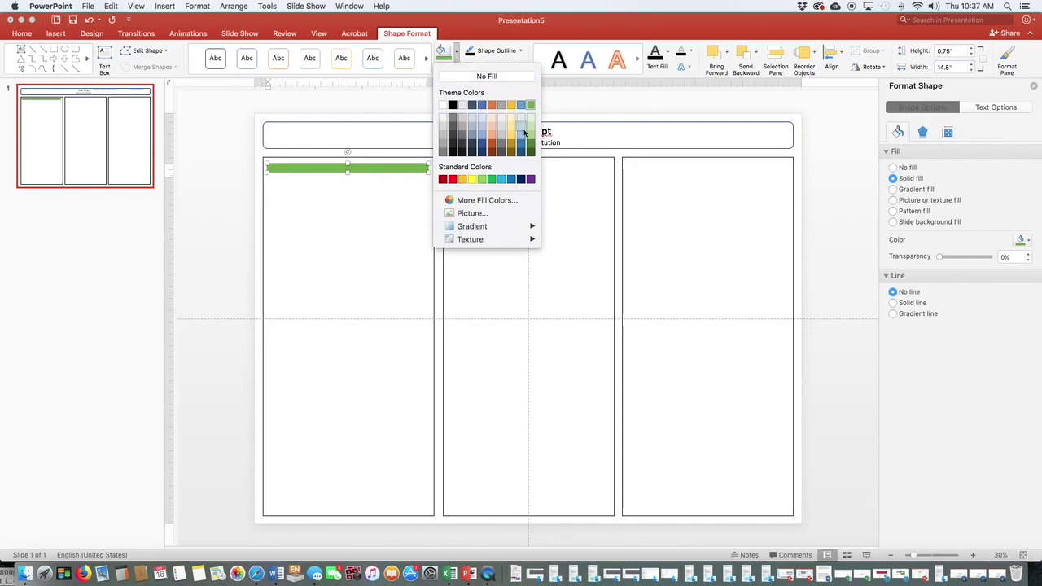
left_click(522, 179)
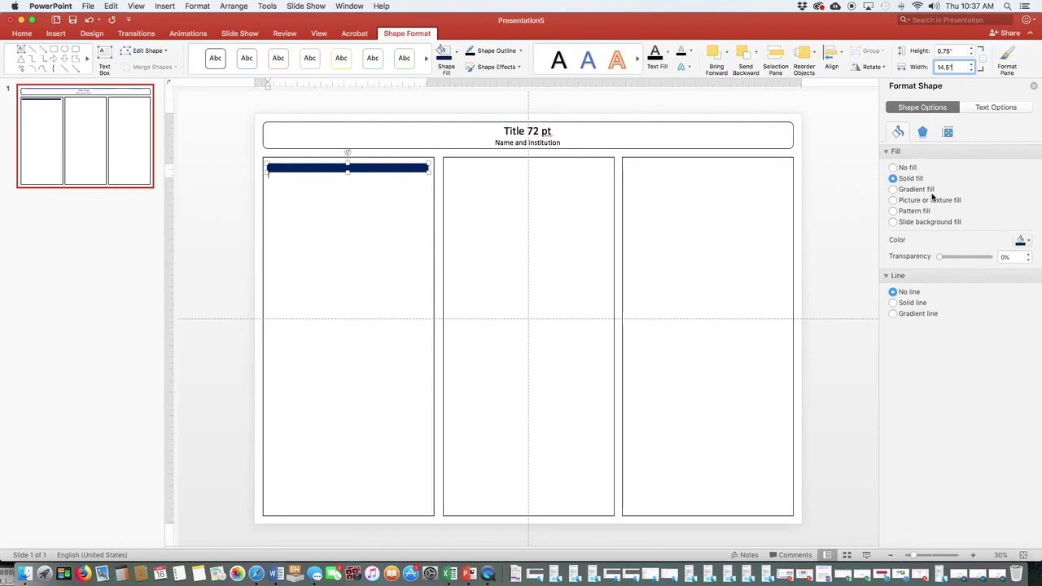
left_click(342, 168)
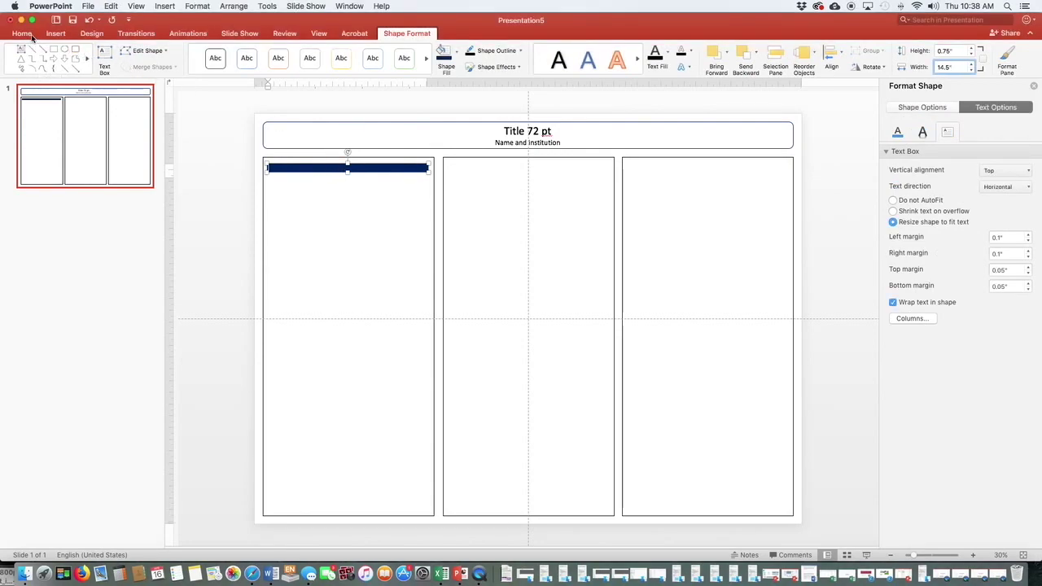
left_click(24, 34)
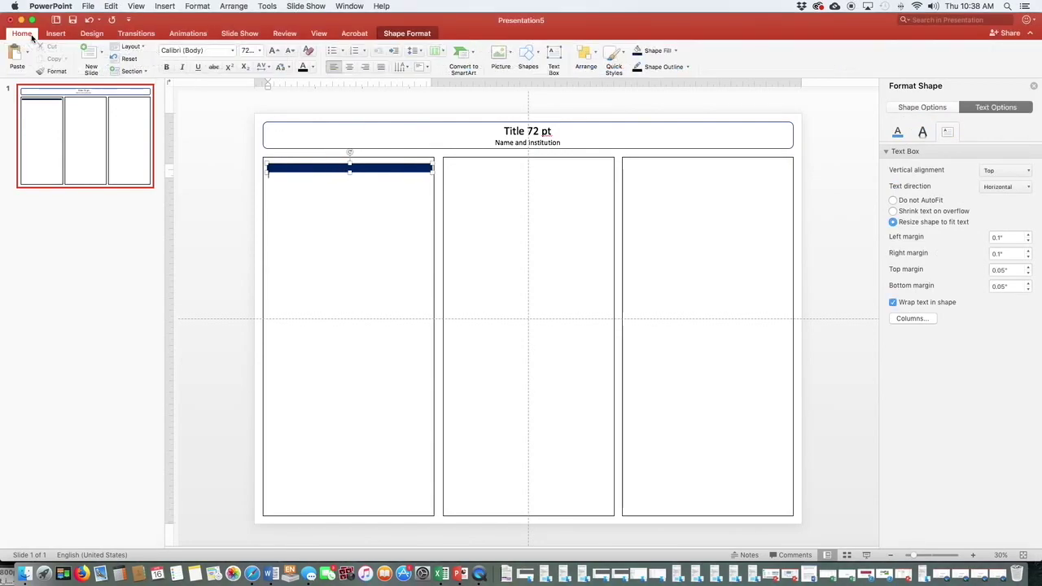
- Make the bar's text 36 pt, white and centred, and label it Abstract
left_click(260, 51)
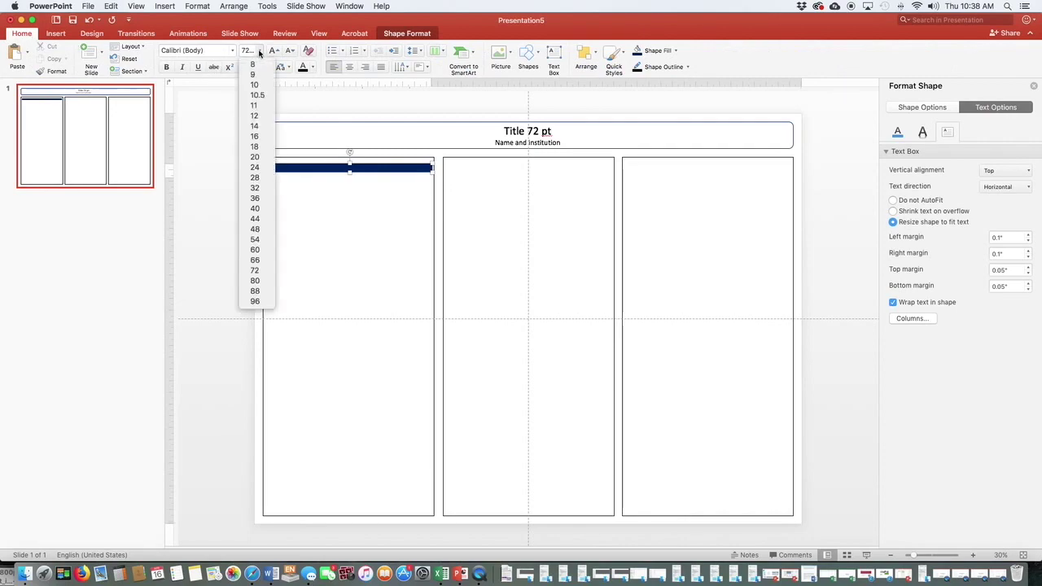
left_click(258, 199)
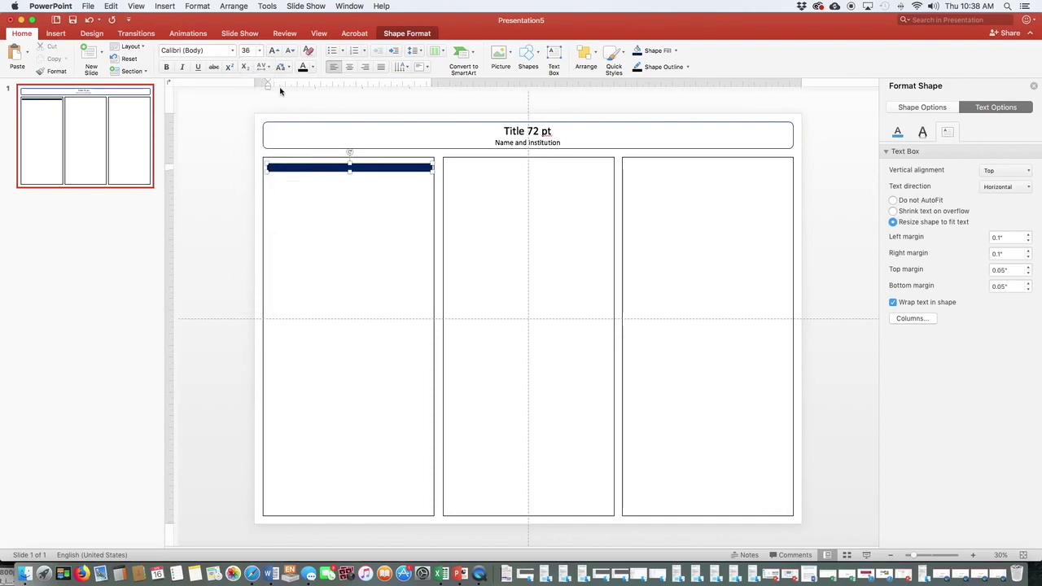
left_click(313, 68)
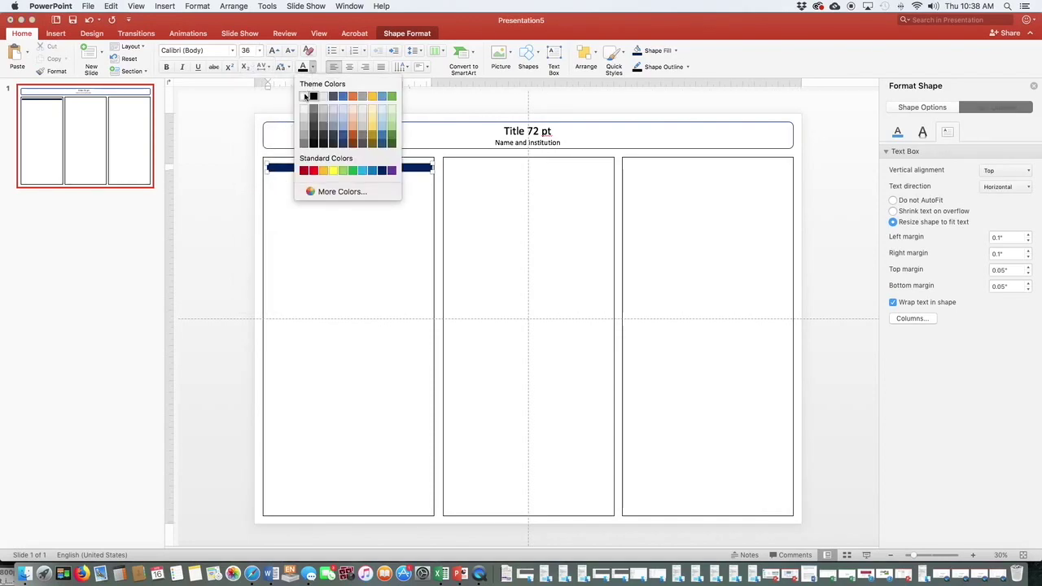
left_click(305, 99)
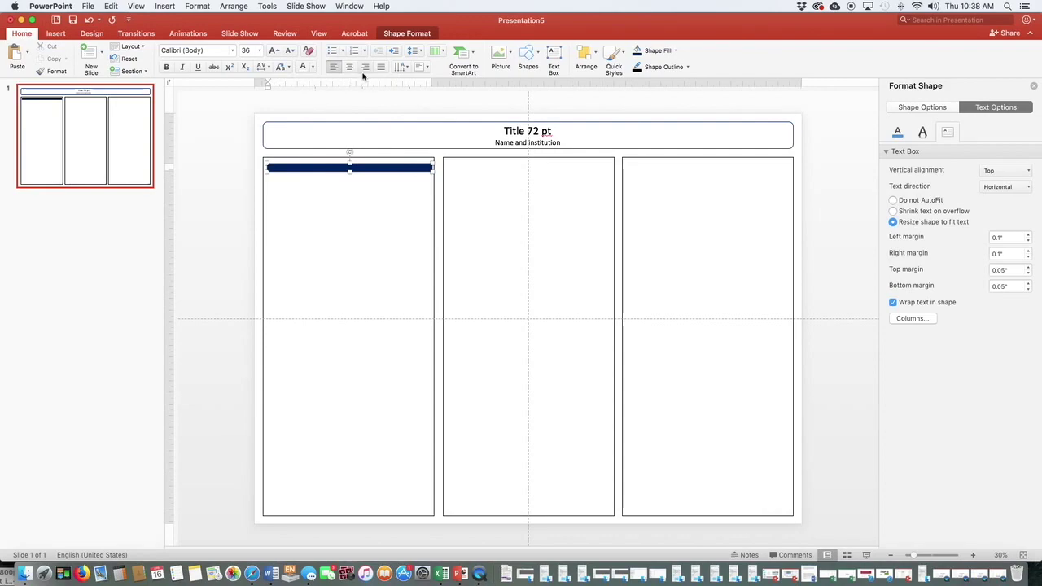
left_click(348, 69)
type("ract")
left_click(331, 207)
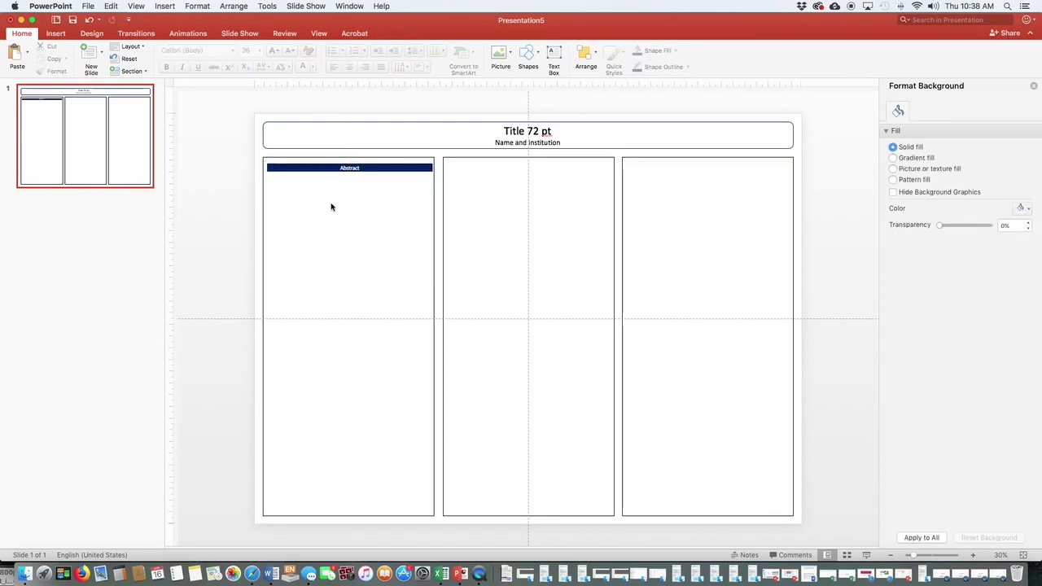
- Duplicate the Abstract bar, move the copy down the column and relabel it Introduction
left_click(335, 168)
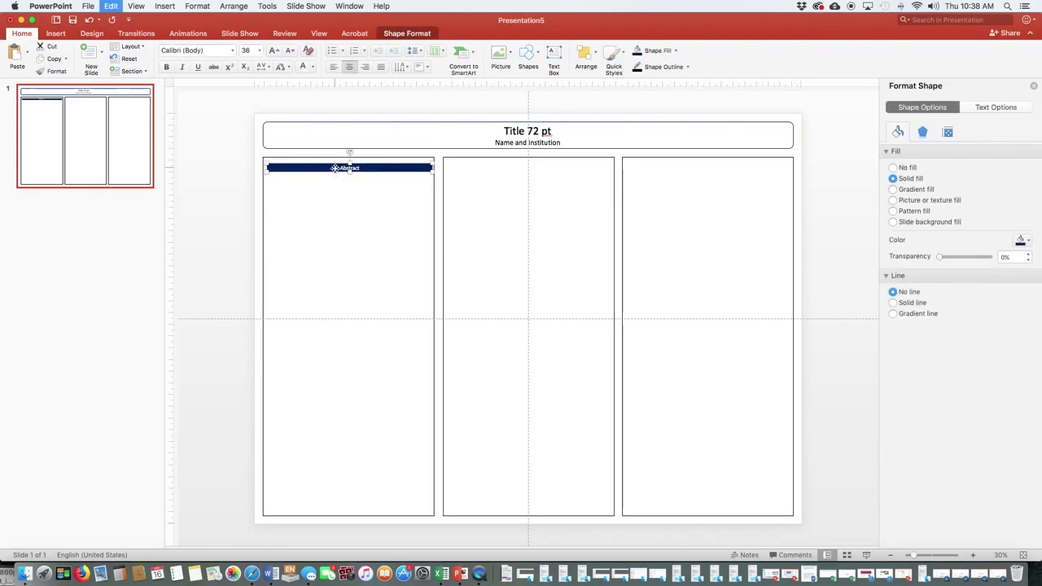
key("super+v")
left_click_drag(335, 169, 331, 290)
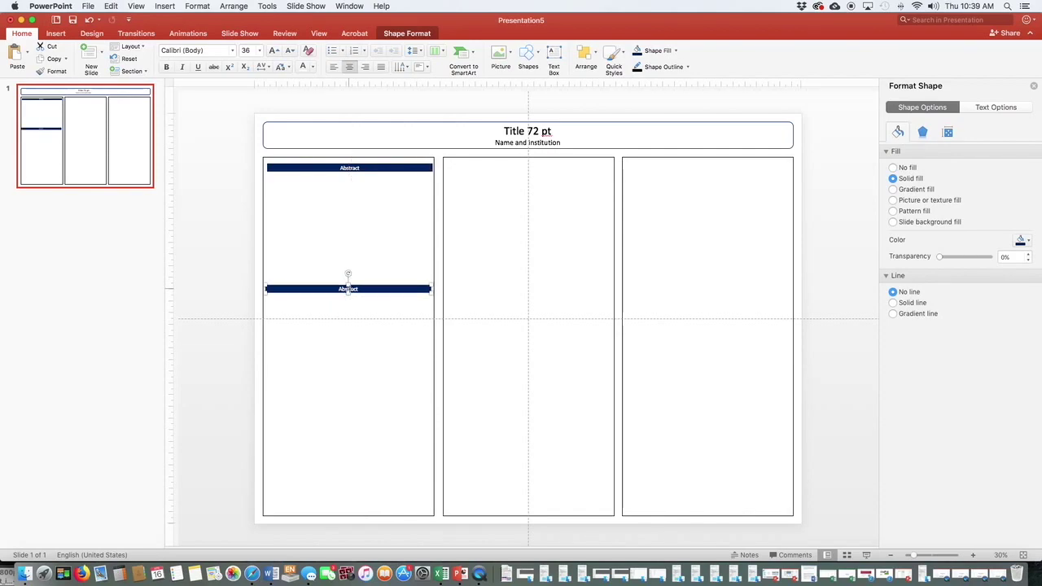
left_click(349, 290)
double_click(348, 290)
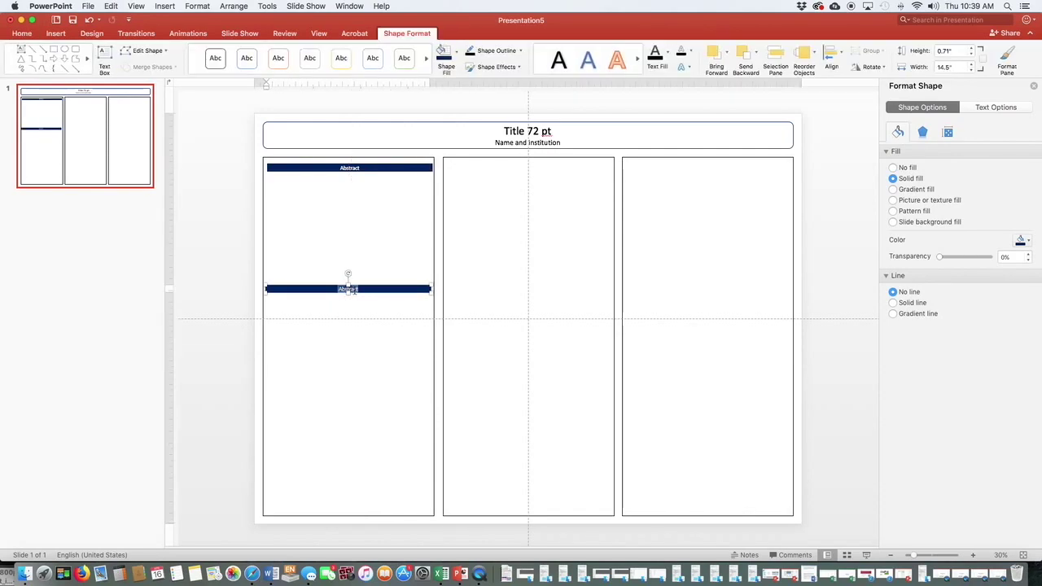
type("Introduction")
left_click(352, 360)
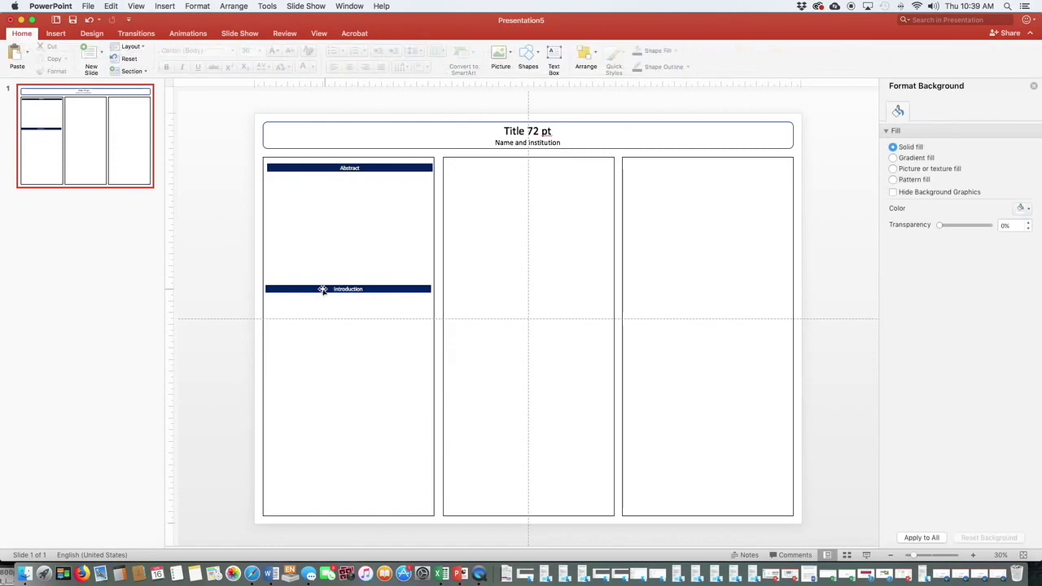
- Duplicate the Introduction bar below it and relabel it Research Statement
left_click(320, 289)
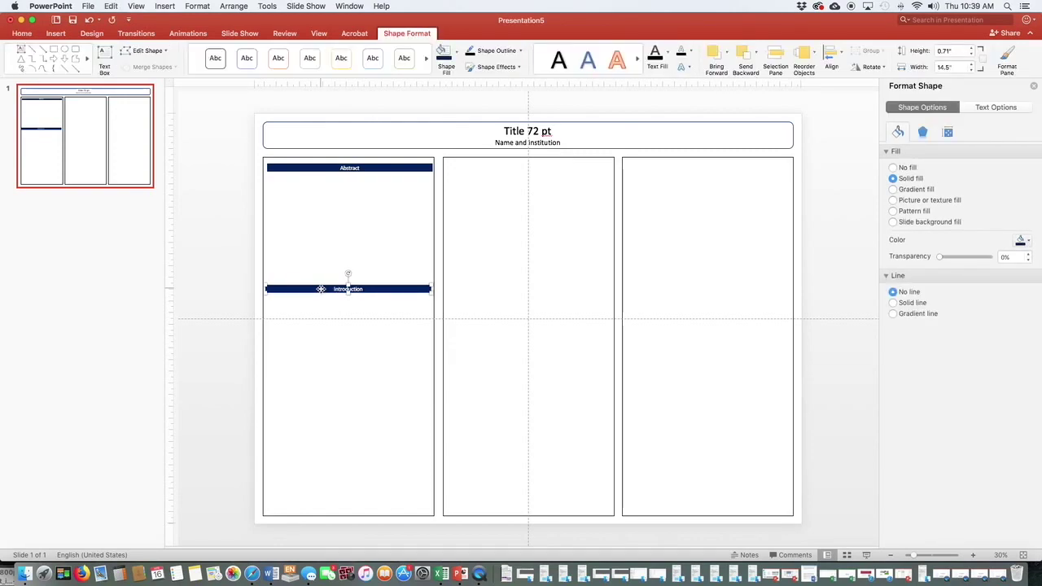
key("super+v")
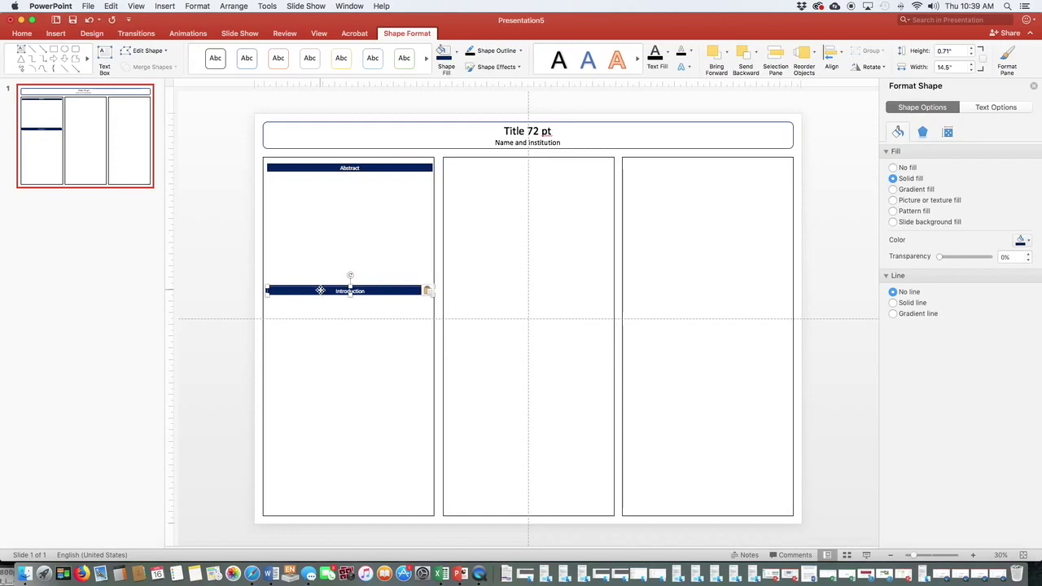
left_click_drag(320, 291, 318, 376)
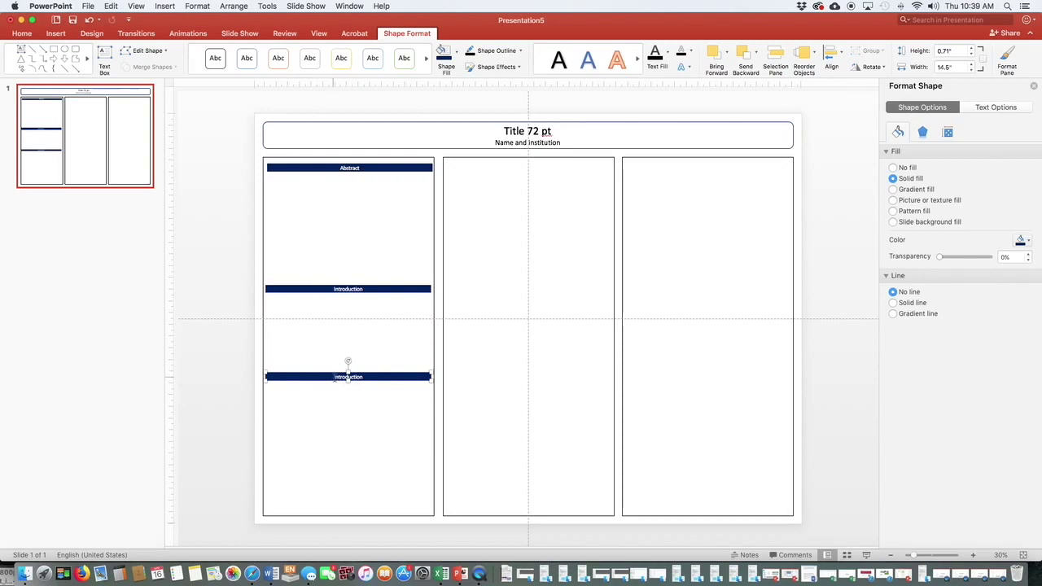
double_click(348, 377)
type("Research Stat")
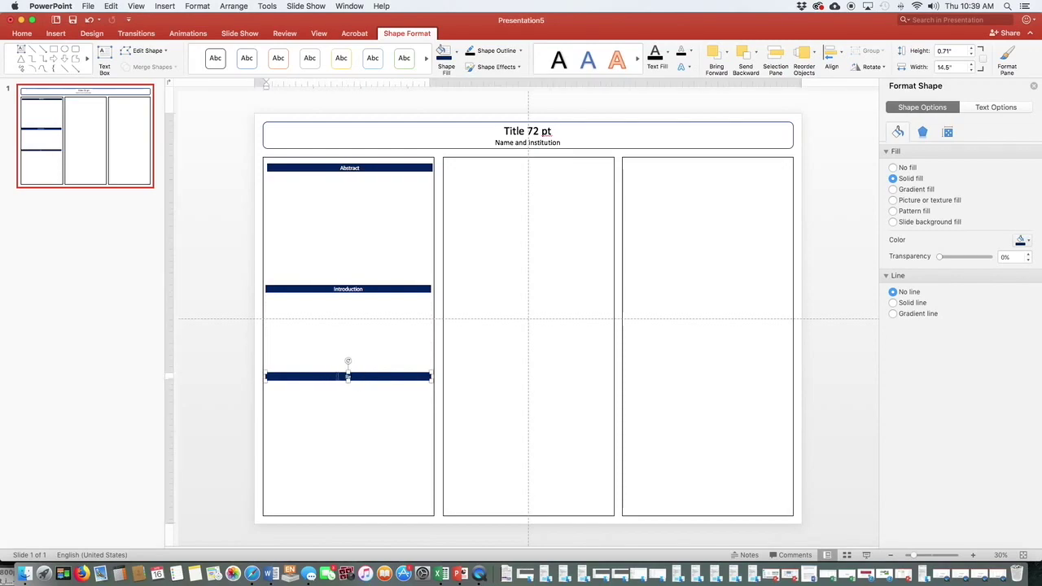
type("ement")
left_click(317, 379)
- Duplicate the Research Statement bar lower in the column and relabel it Study Area
key("Right")
key("Down")
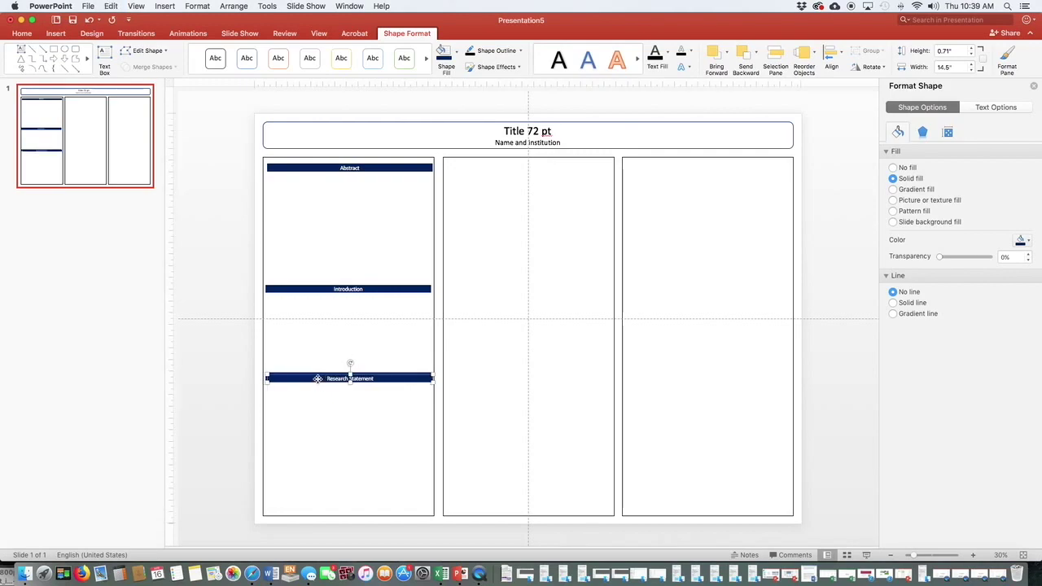
left_click_drag(317, 378, 315, 437)
double_click(337, 438)
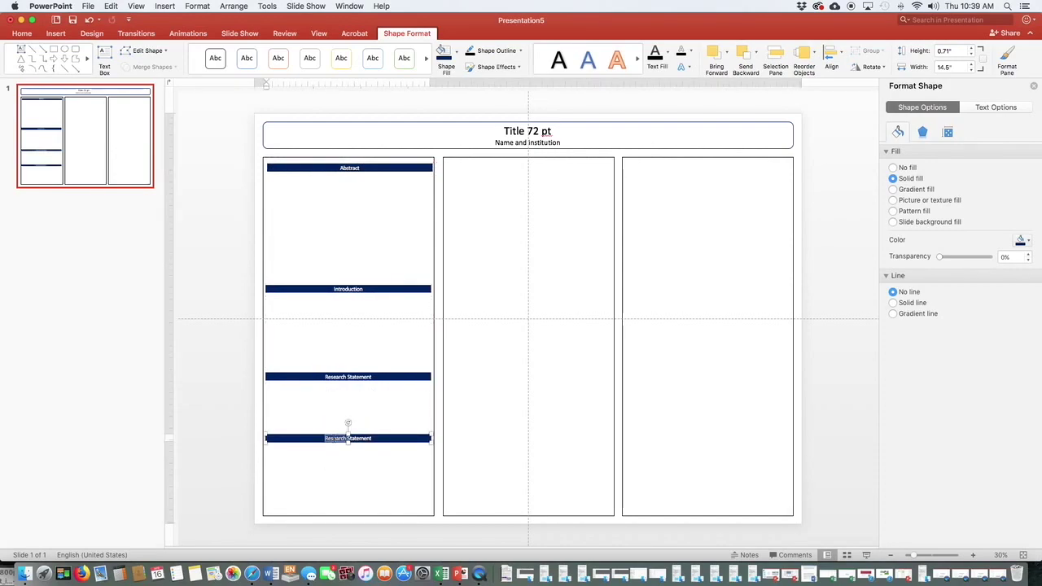
triple_click(347, 439)
key("BackSpace")
type("Study Area")
left_click(343, 478)
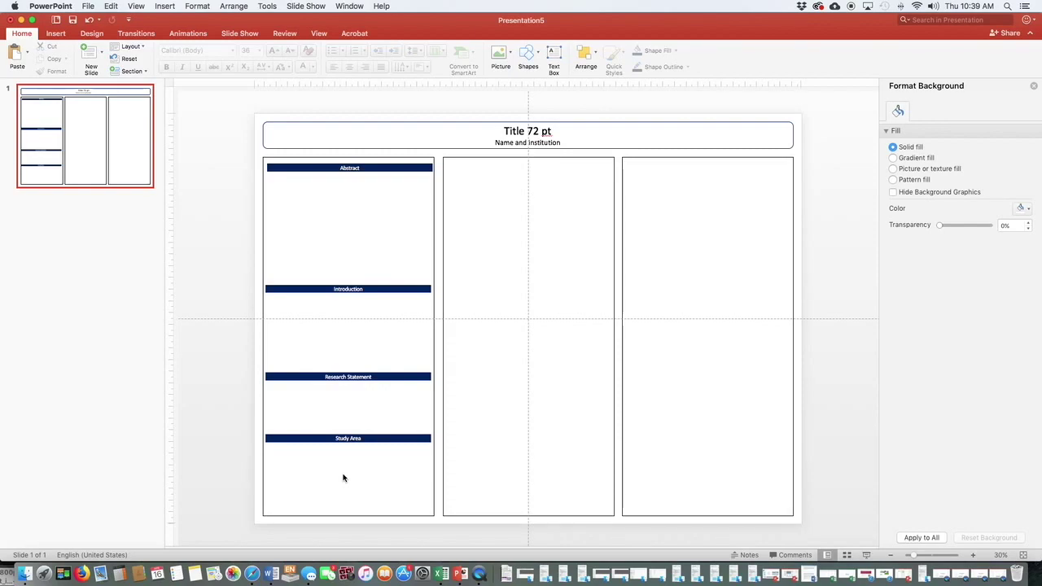
key("super+v")
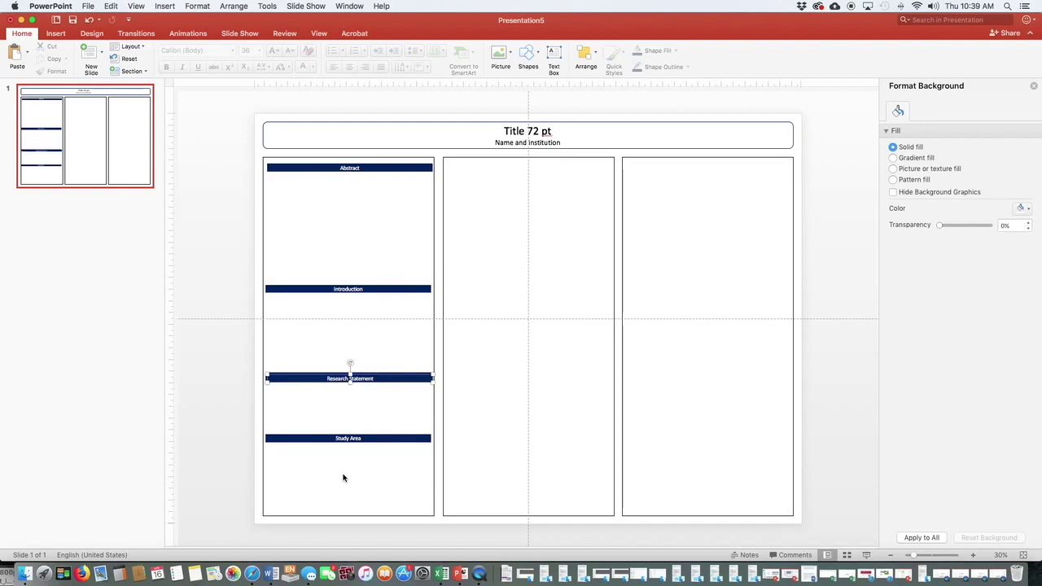
- Move the pasted bar to the top of the middle column and relabel it Methods
left_click_drag(376, 379, 555, 166)
left_click(530, 165)
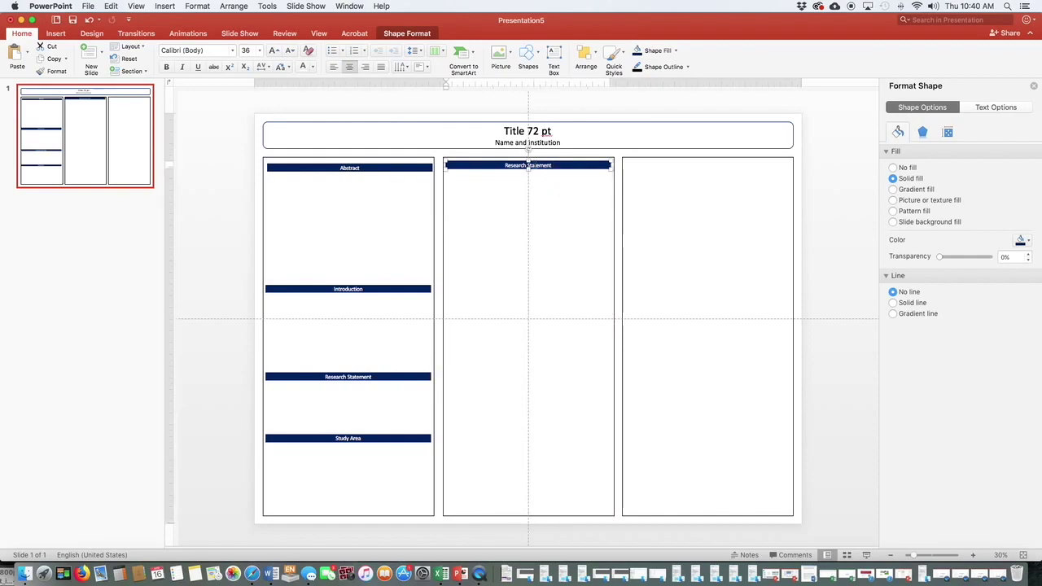
left_click_drag(553, 165, 505, 166)
type("Methods")
left_click(538, 264)
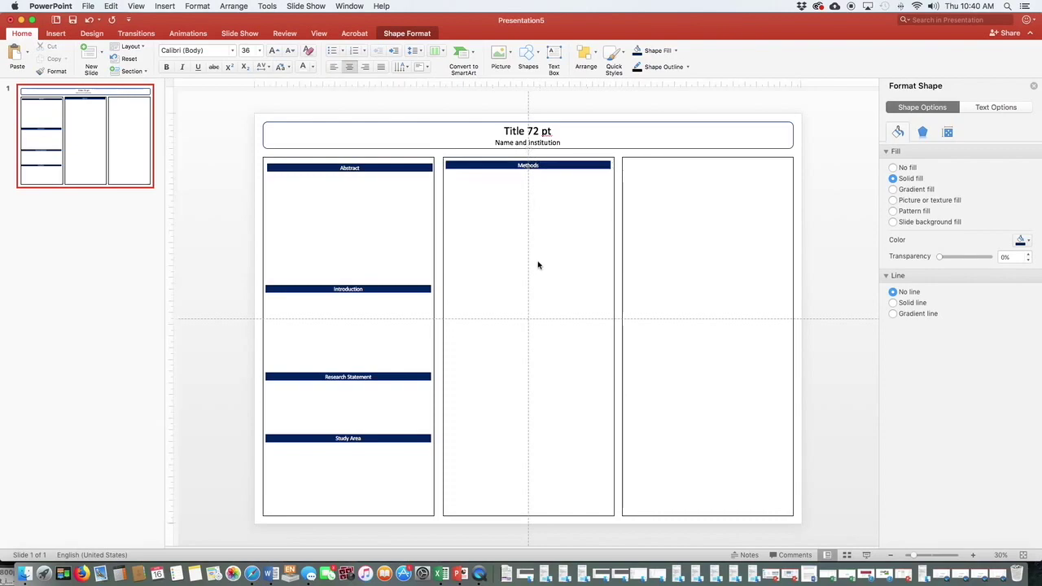
- Copy the Research Statement bar midway down the middle column and relabel it Results
left_click(407, 379)
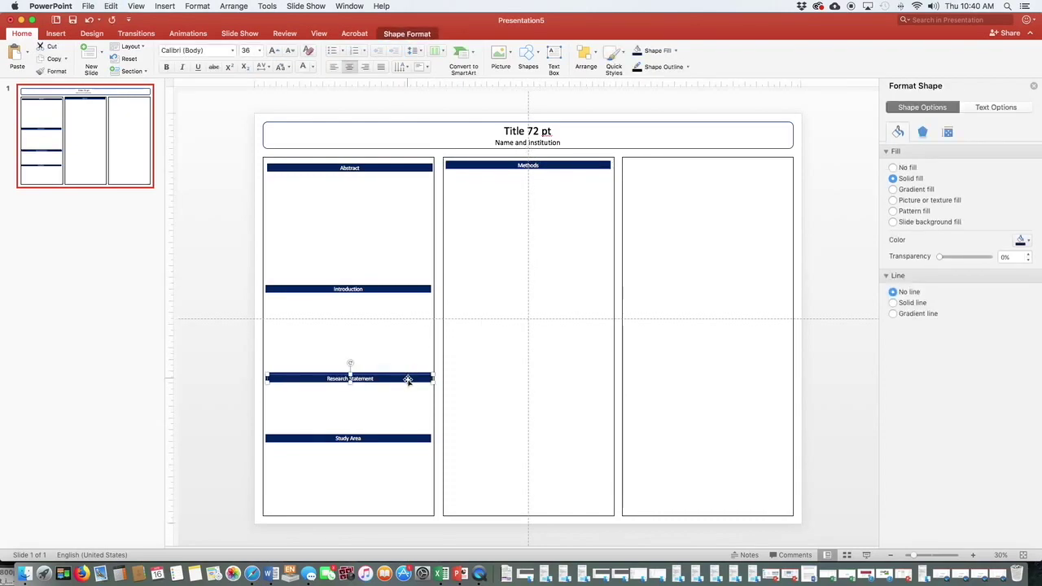
key("super+c")
key("super+v")
left_click_drag(407, 378, 586, 354)
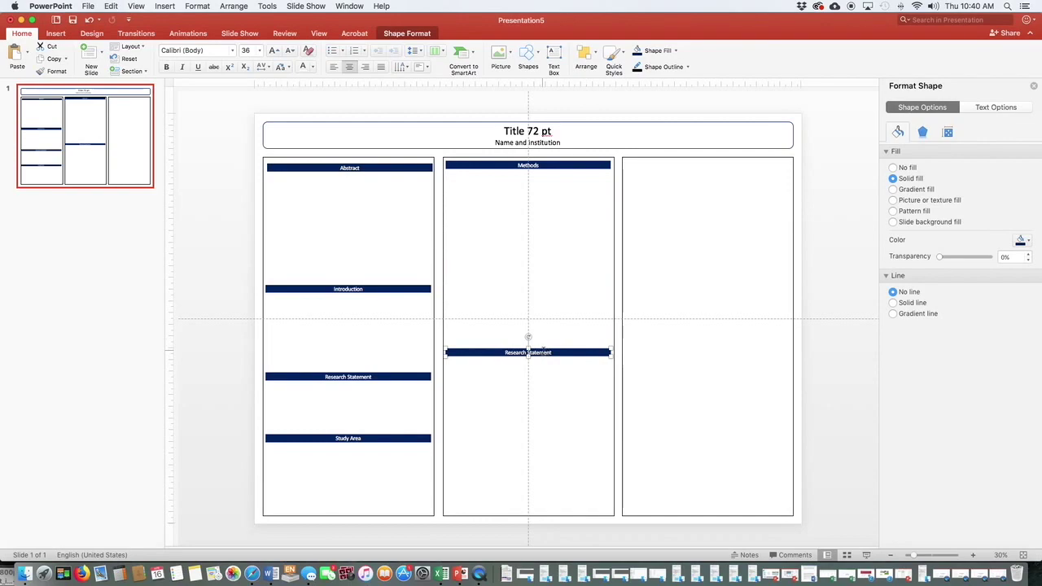
double_click(542, 352)
key("super+a")
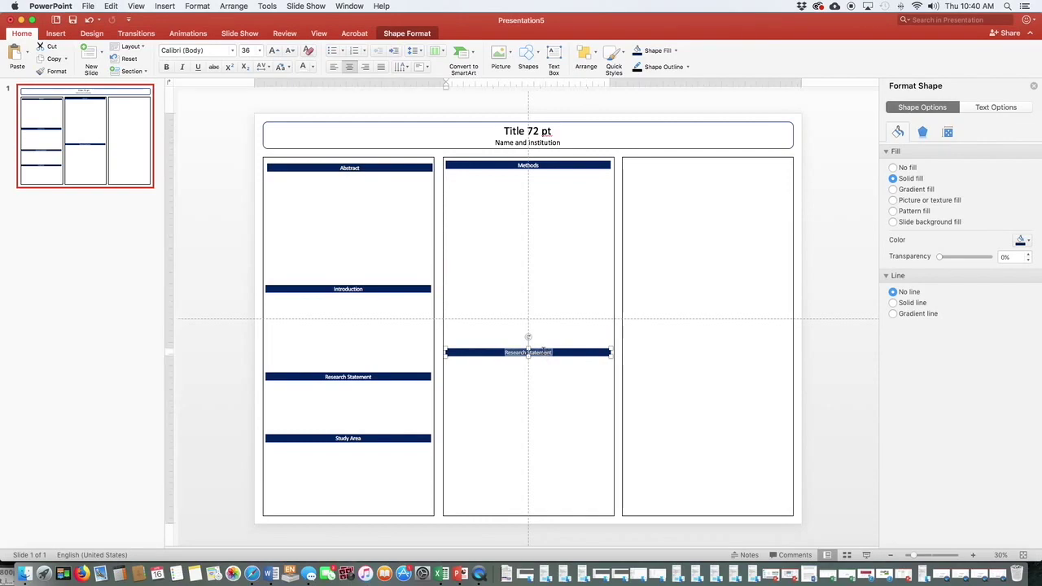
type("Results")
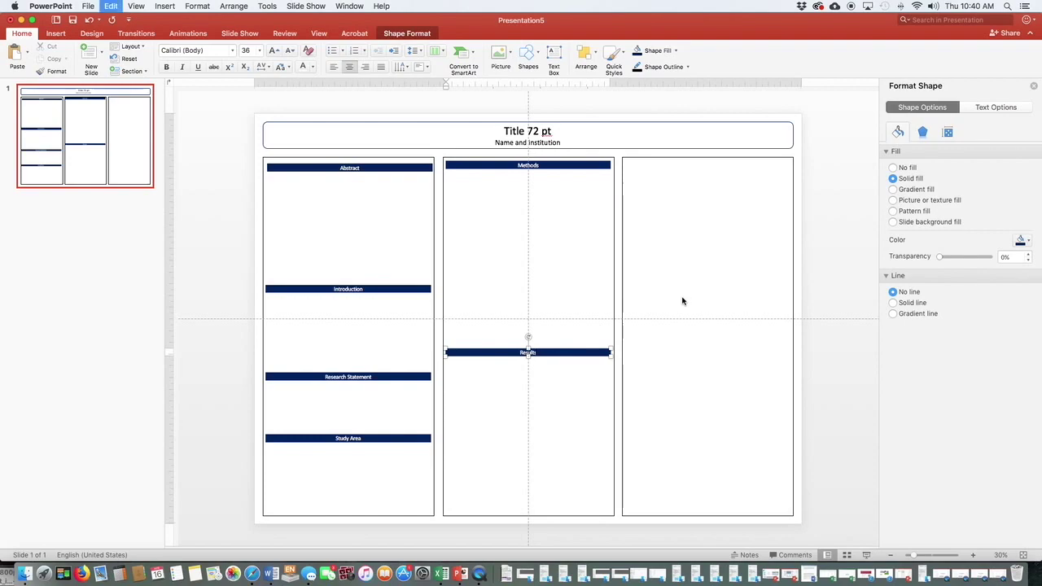
- Place another copy of the Research Statement bar at the top of the right column
left_click(399, 376)
key("super+c")
key("super+v")
left_click_drag(402, 376, 745, 165)
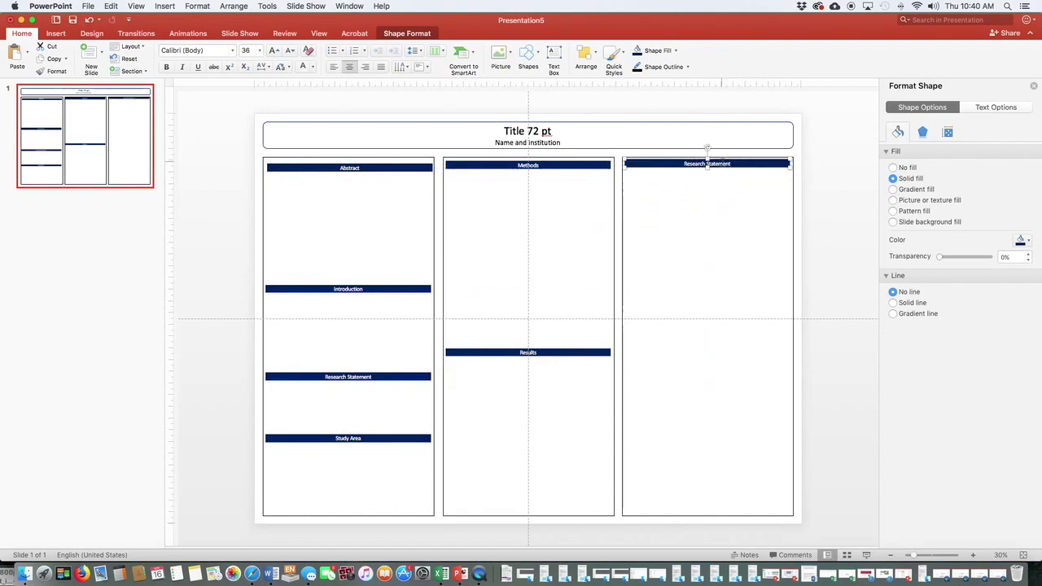
- Replace the right column header's text with 'Conclusion and Discussion'
triple_click(706, 164)
type("Concl")
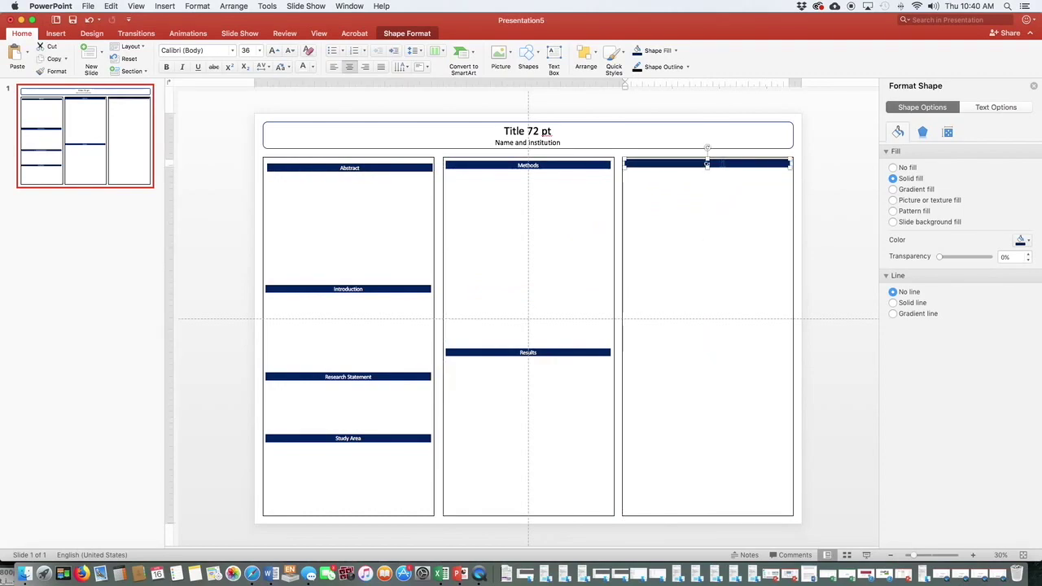
type("usion/De")
type("s")
key("BackSpace")
key("BackSpace")
key("BackSpace")
key("BackSpace")
type("and Discussion")
left_click(708, 205)
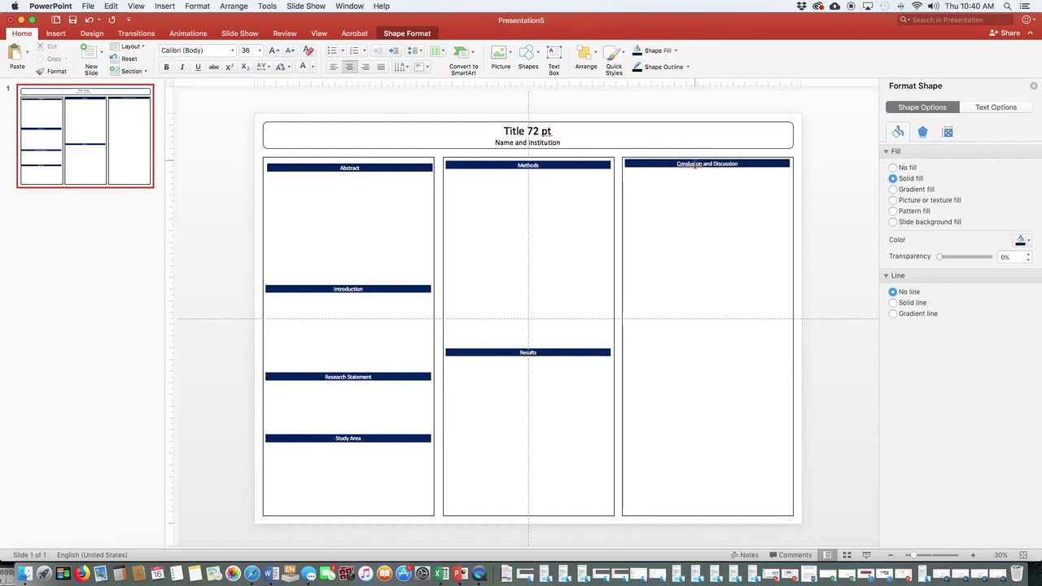
- Fix the misspelled first word to 'Conclusion' using the spelling suggestions
left_click(696, 165)
left_click(696, 165)
right_click(696, 166)
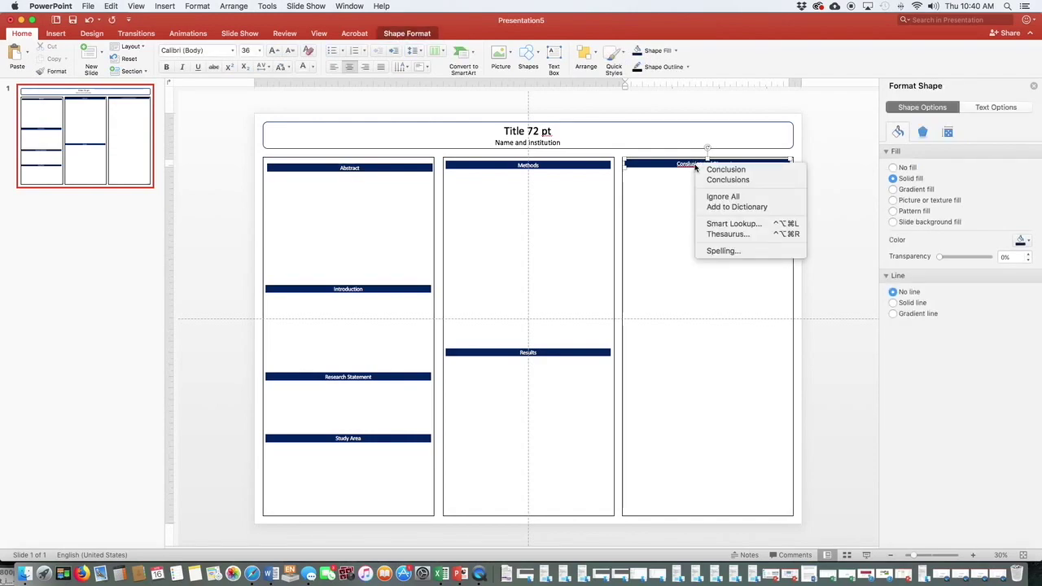
left_click(709, 169)
left_click(679, 200)
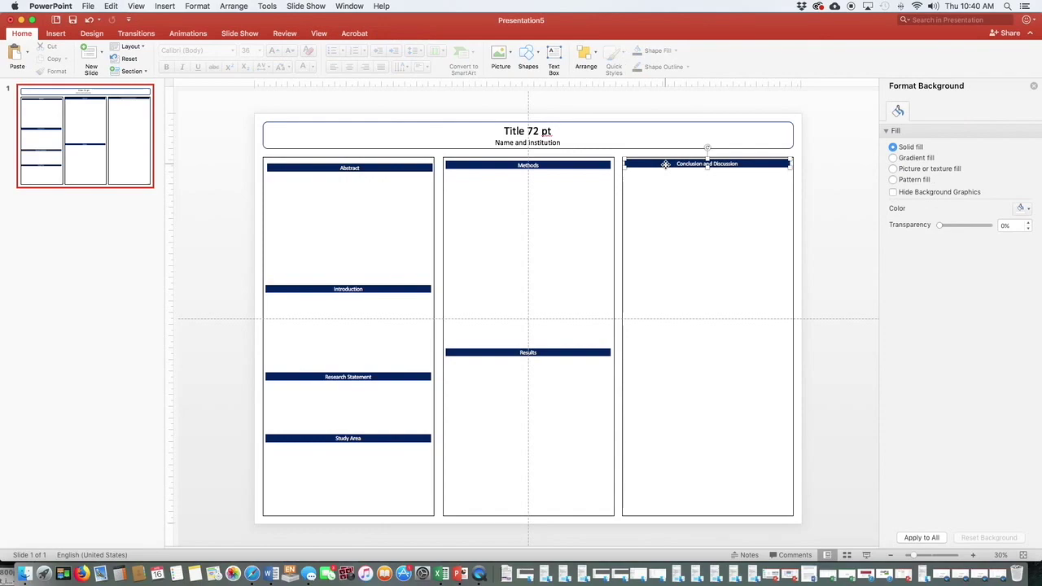
- Raise the Abstract bar so it lines up with the Methods and Conclusion and Discussion bars
left_click(665, 165)
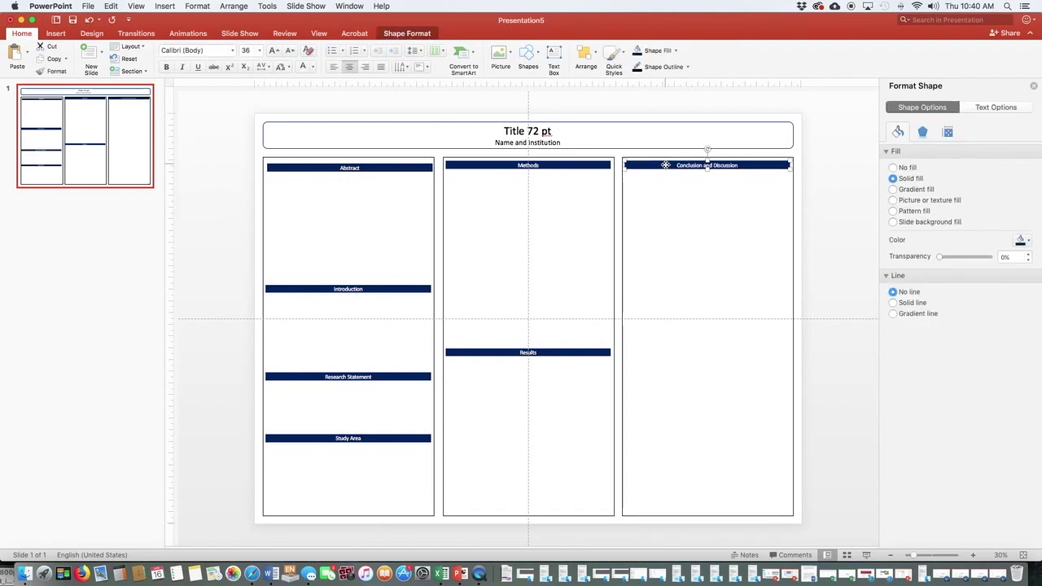
left_click(656, 218)
left_click(580, 166)
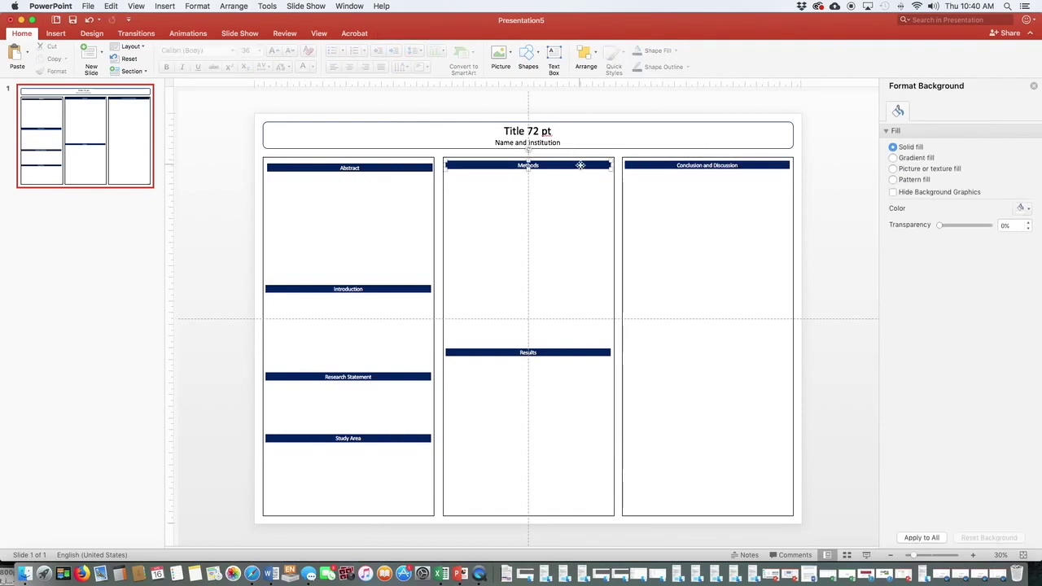
left_click(409, 167)
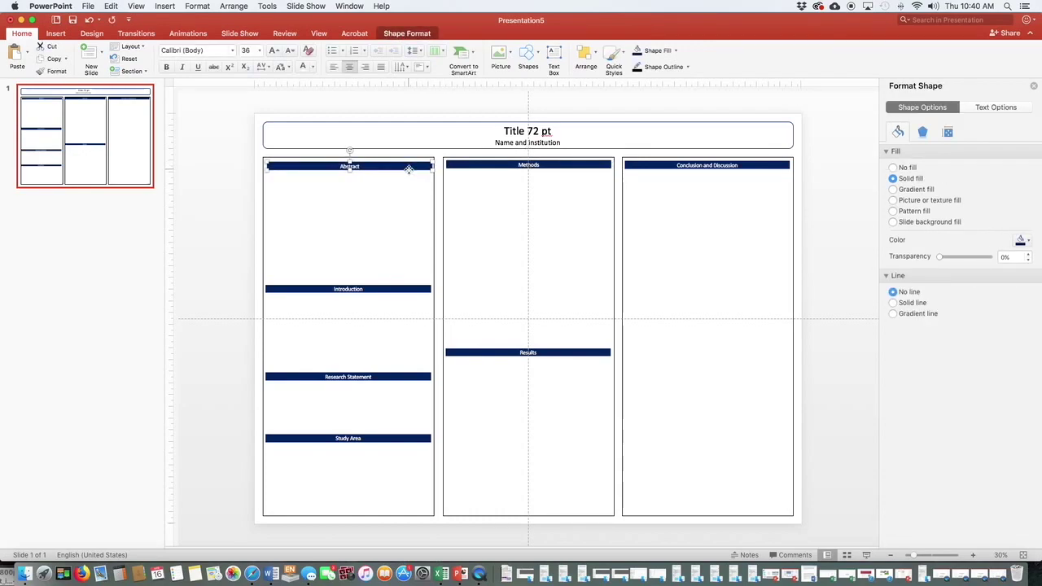
left_click(408, 194)
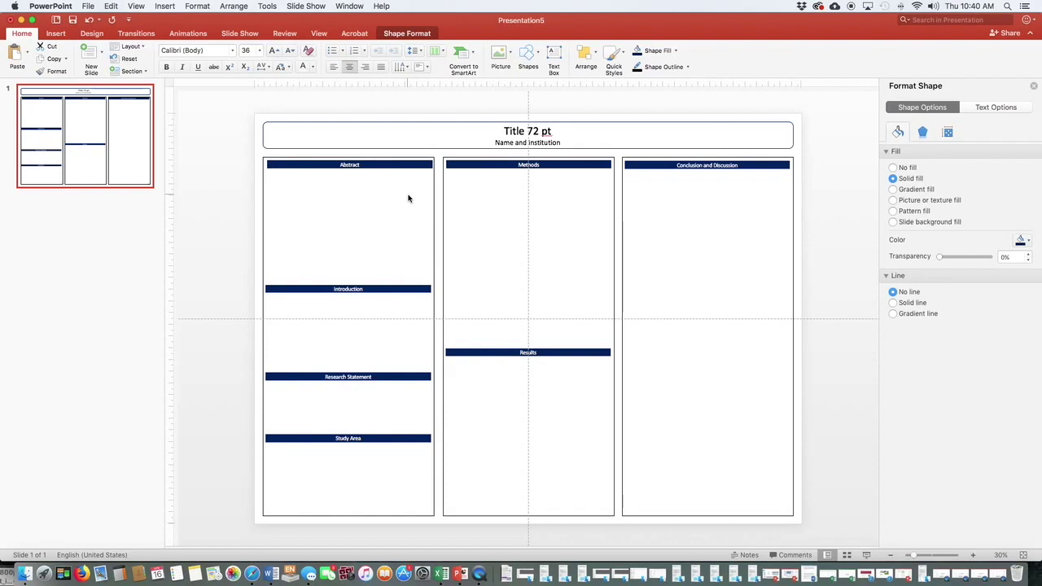
left_click(652, 166)
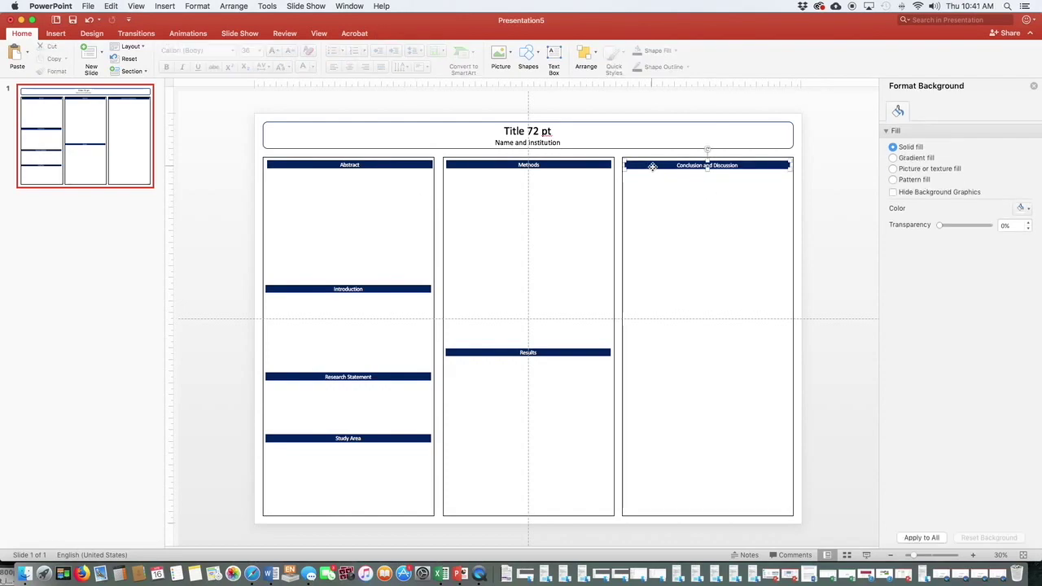
left_click(649, 200)
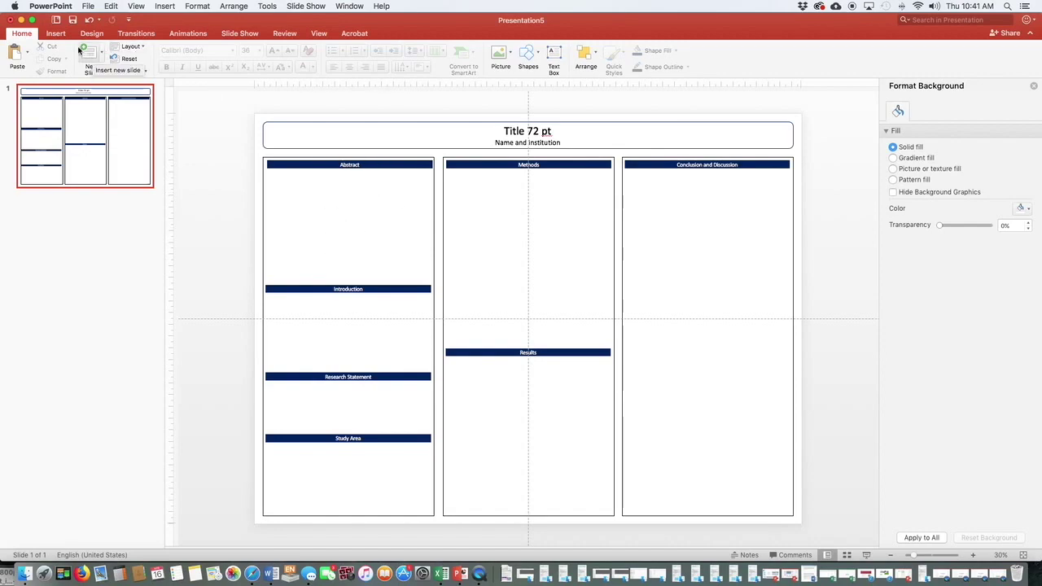
- Add a 28 pt text box under Abstract reading 'Add your abstract here....'
left_click(553, 57)
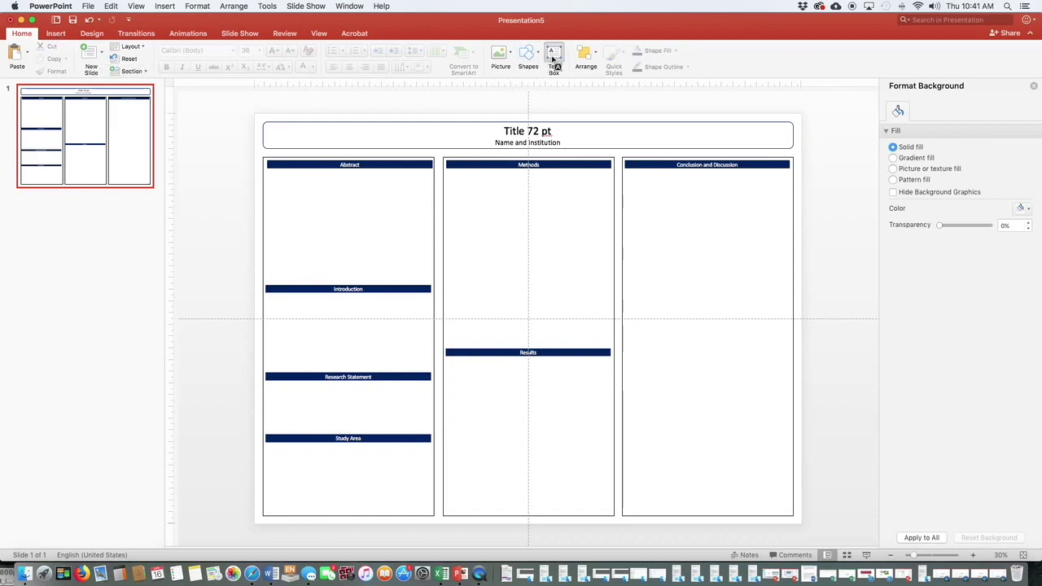
left_click_drag(268, 176, 432, 268)
left_click(261, 50)
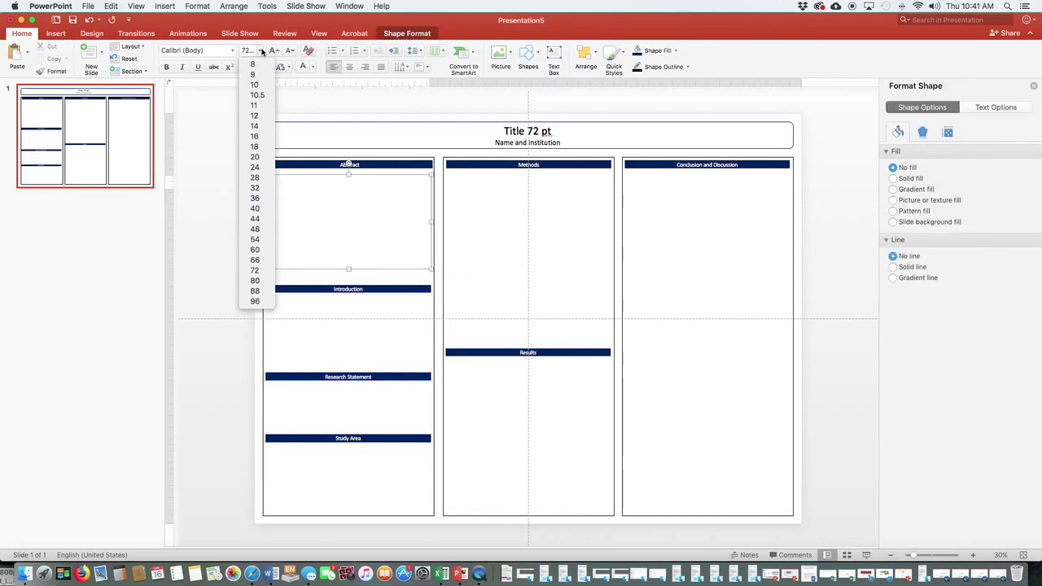
left_click(255, 177)
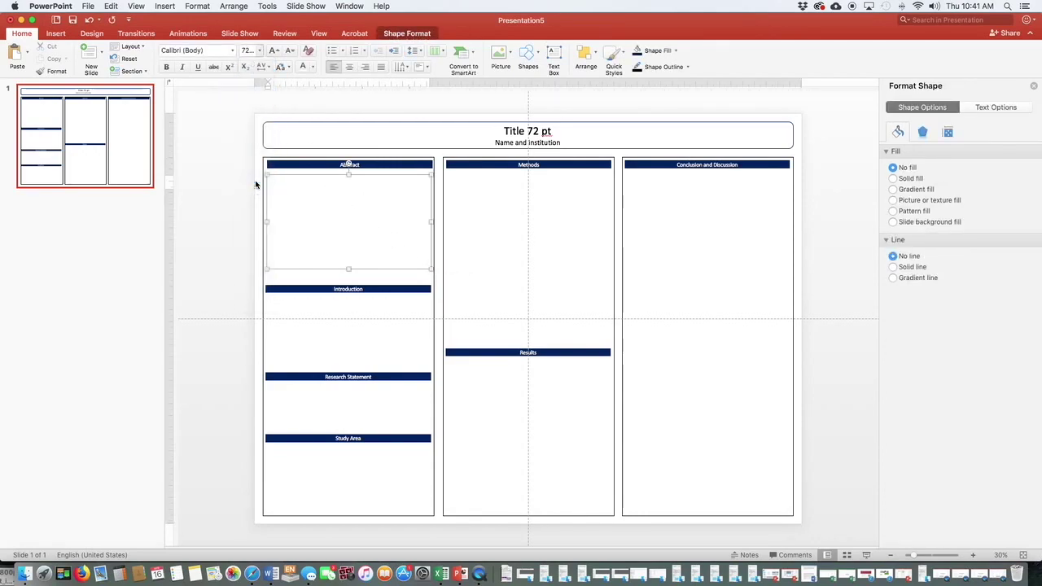
type("T")
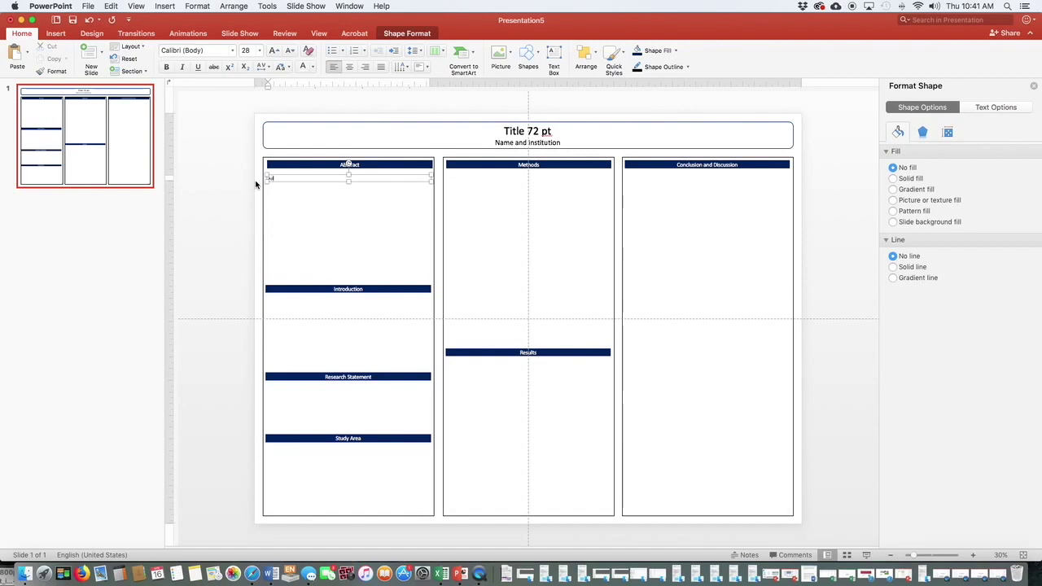
type("dd and")
type("bstract here")
type(" ...")
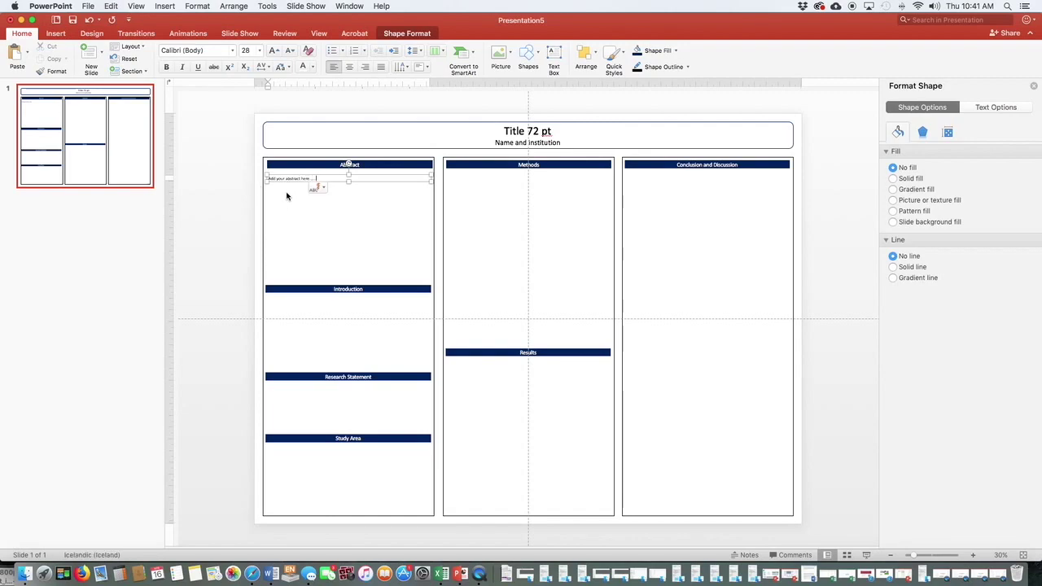
- Duplicate the placeholder text box and move the copy under the Introduction bar
key("super+a")
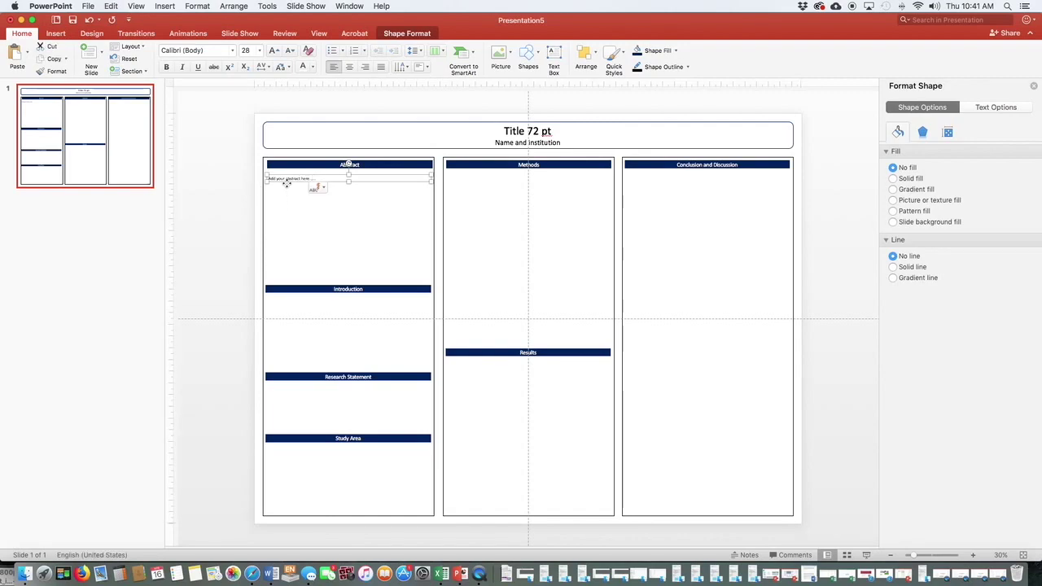
key("super+c")
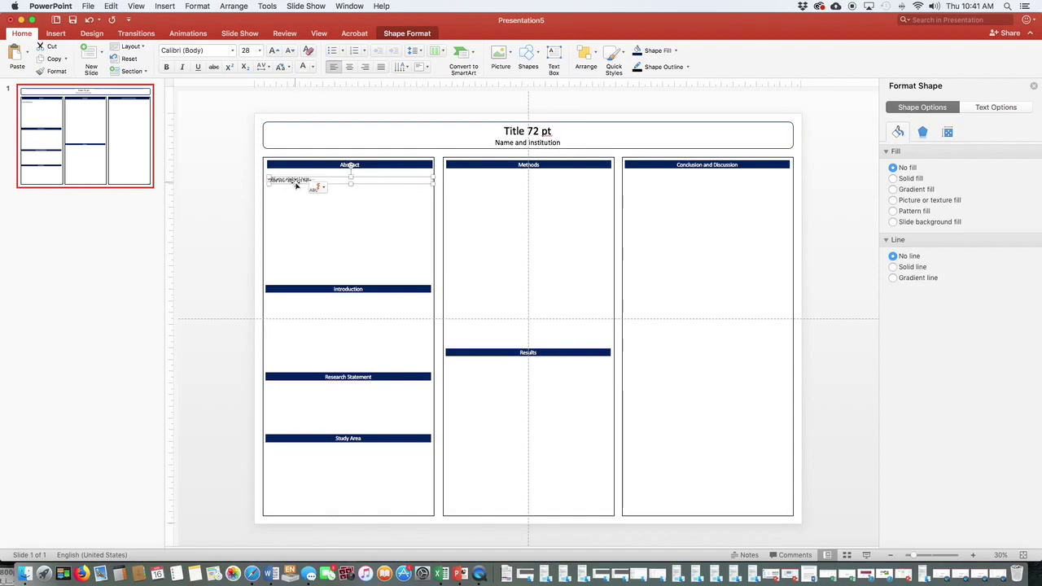
key("super+v")
left_click_drag(297, 186, 293, 303)
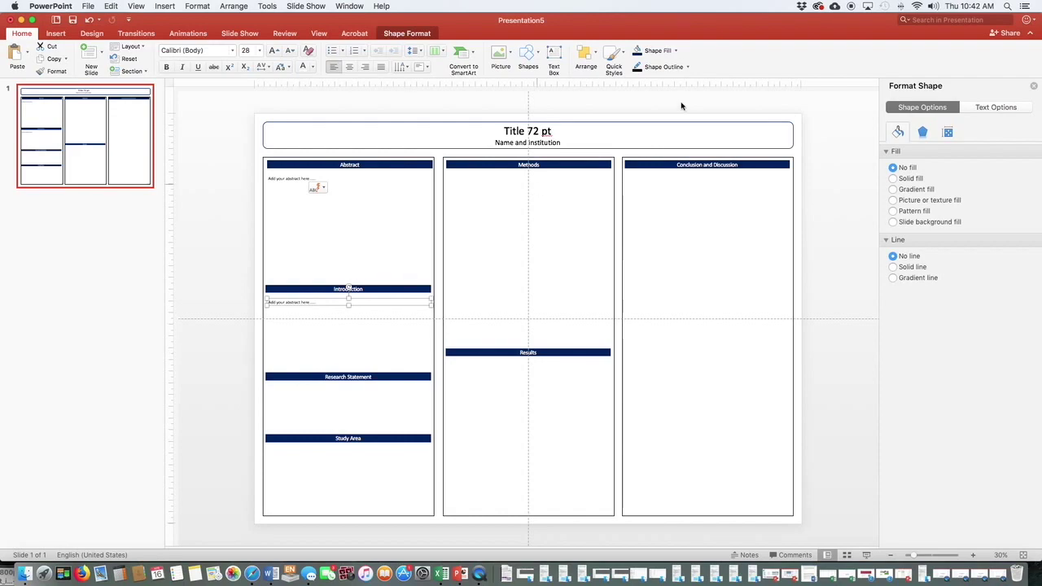
key("super+ctrl+Escape")
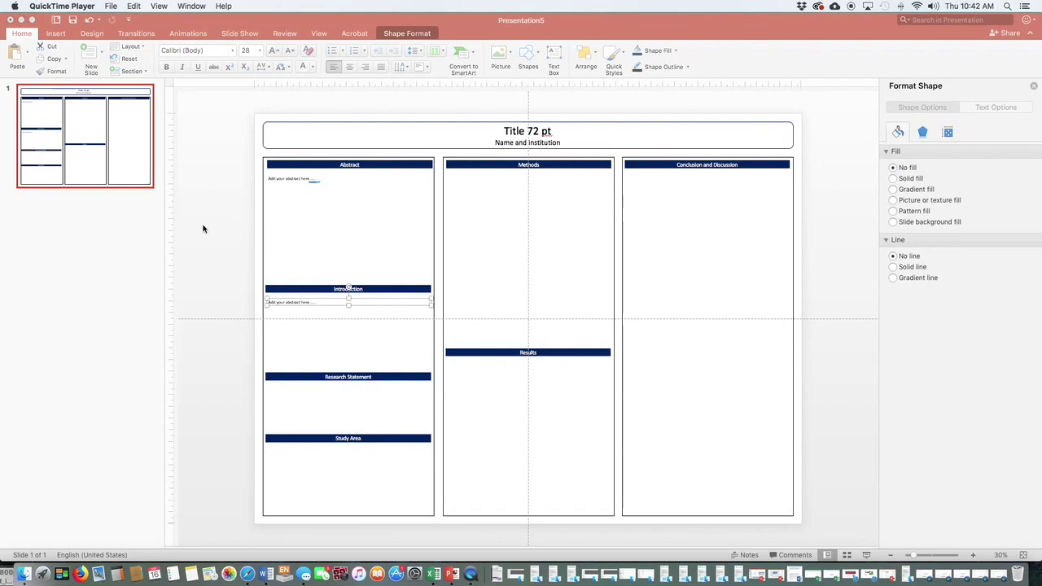
- Drag jcsu-logo-h-tag-blue.png from a Finder search onto the poster slide
left_click(511, 20)
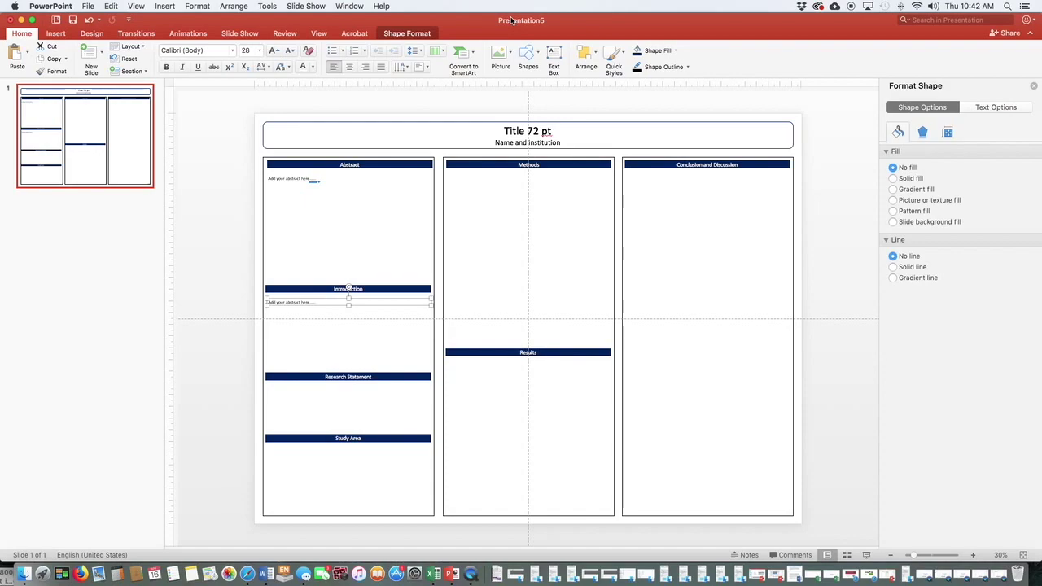
left_click(27, 579)
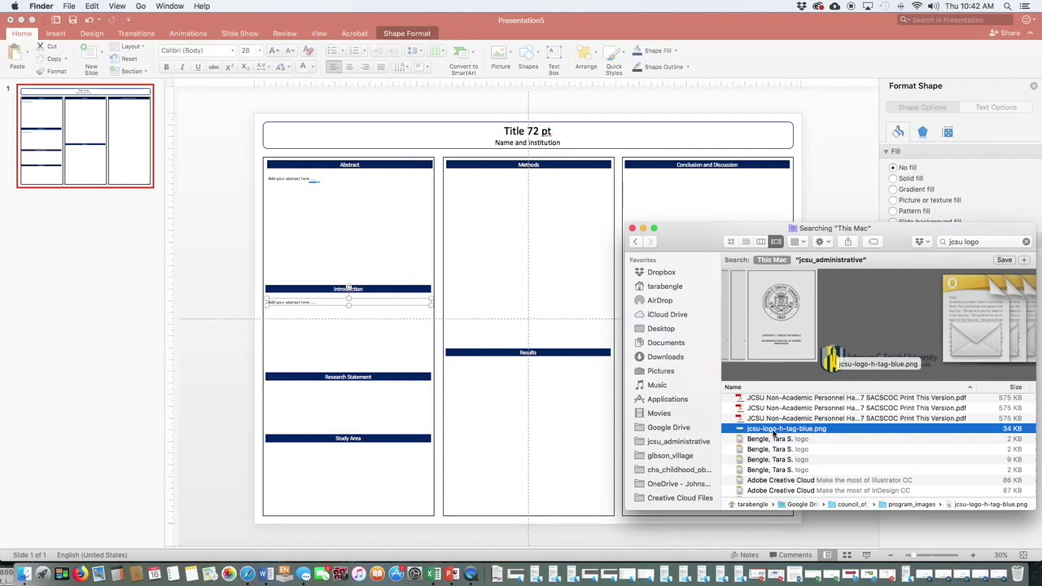
left_click_drag(773, 435, 317, 140)
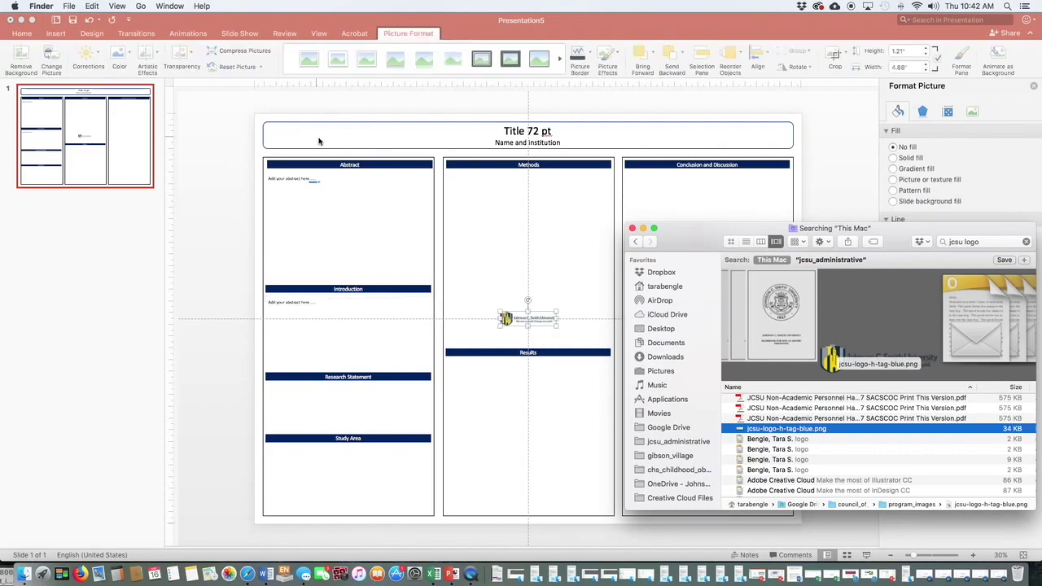
left_click(539, 328)
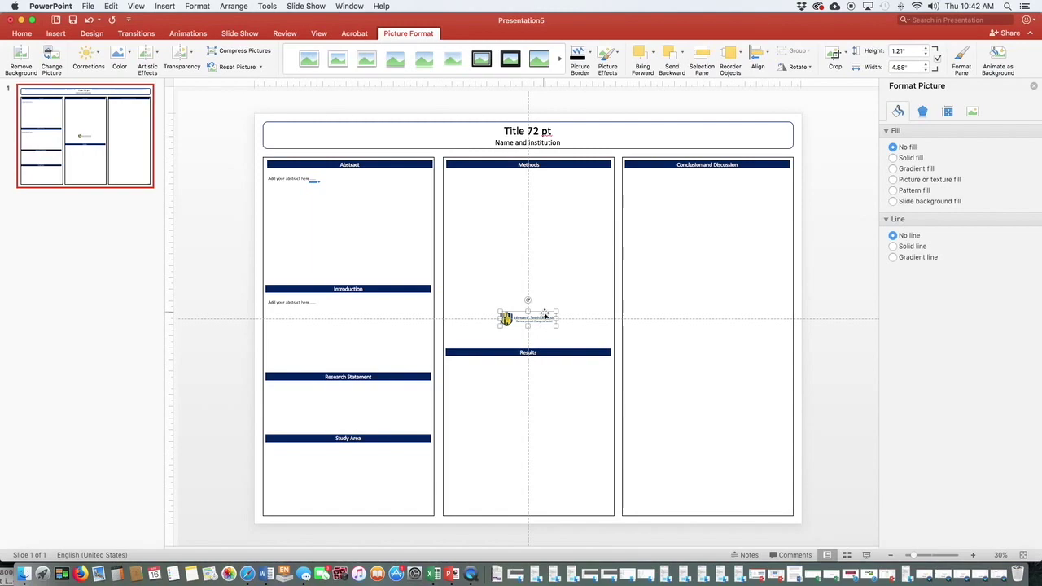
- Move the logo to the title banner's left end and enlarge it proportionally to 2.1" tall
left_click_drag(538, 308, 314, 128)
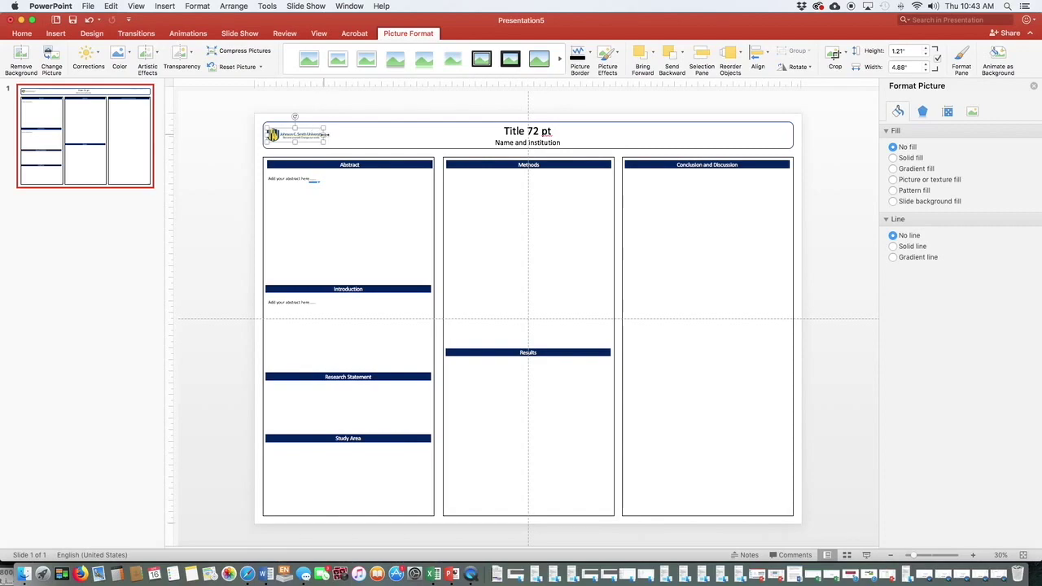
left_click_drag(327, 134, 415, 143)
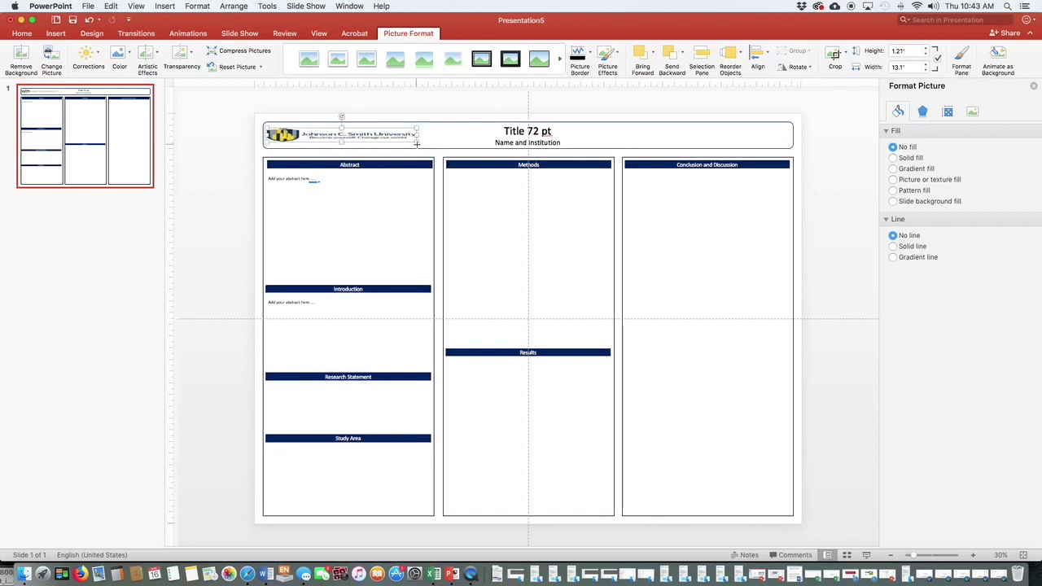
left_click_drag(341, 141, 341, 154)
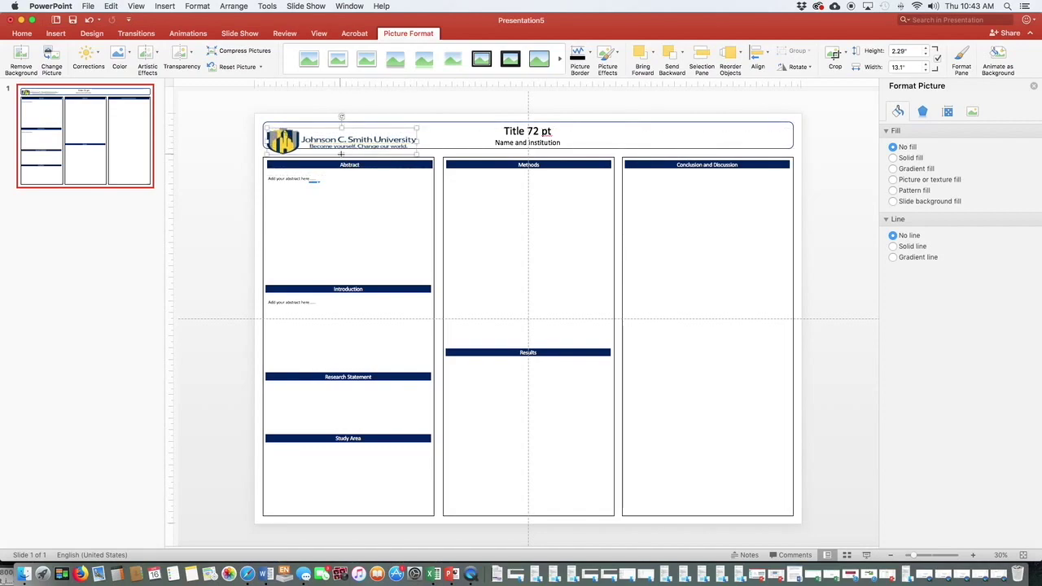
key("super+z")
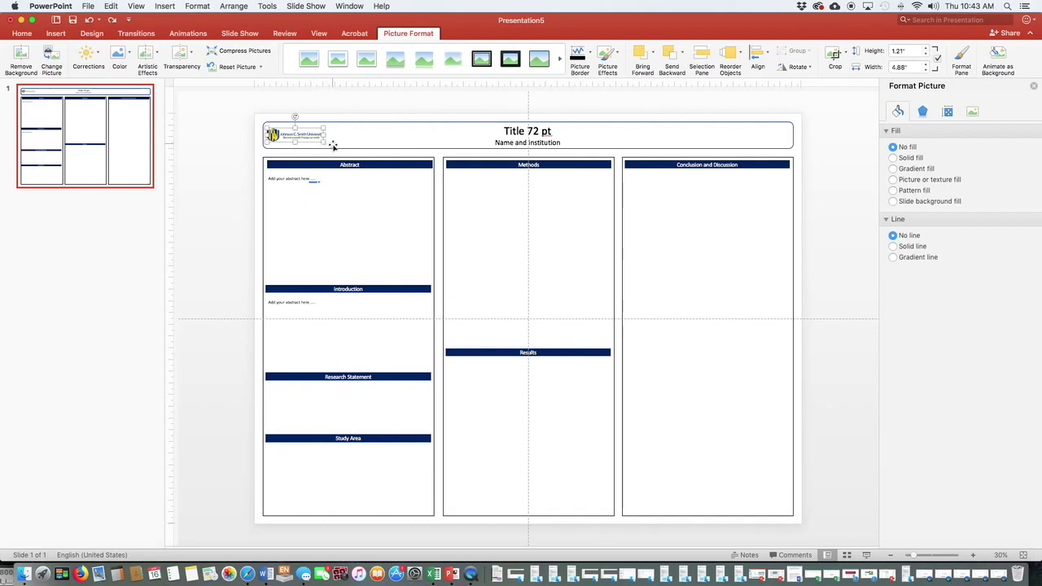
mouse_move(323, 141)
left_mouse_down()
mouse_move(357, 149)
mouse_move(338, 143)
left_mouse_up()
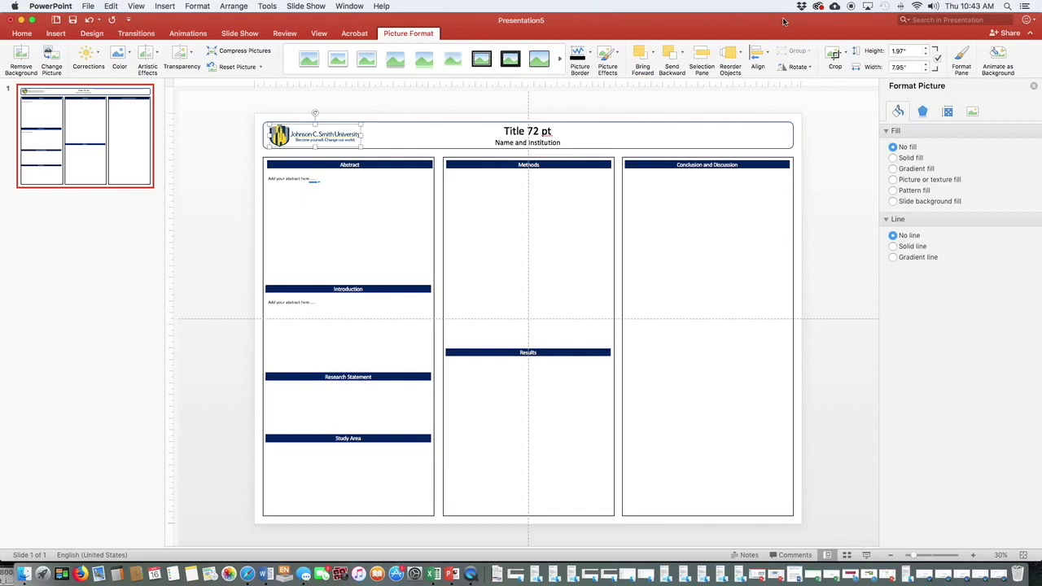
left_click(925, 51)
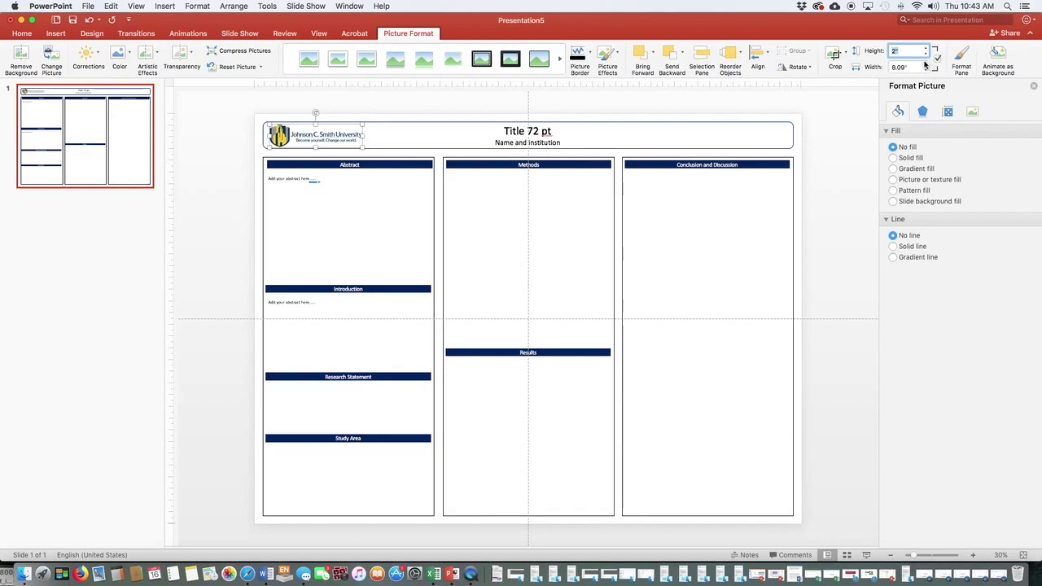
left_click(925, 50)
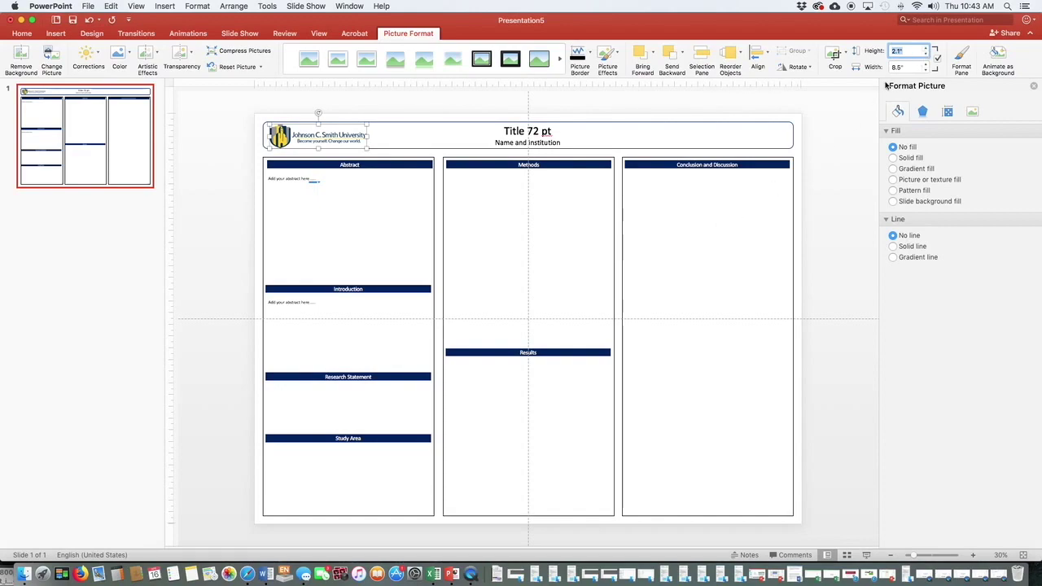
left_click(641, 284)
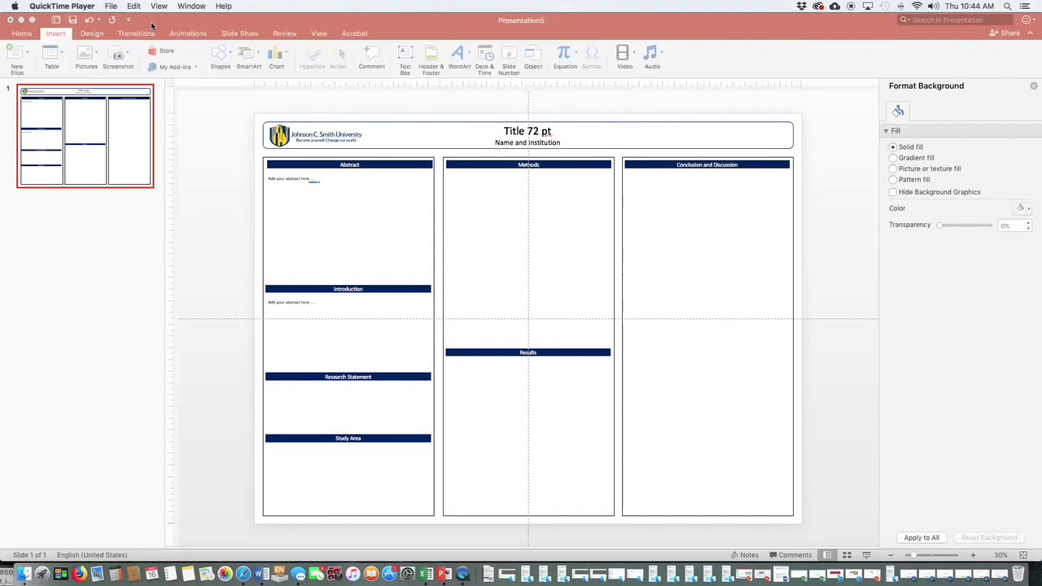
left_click(154, 26)
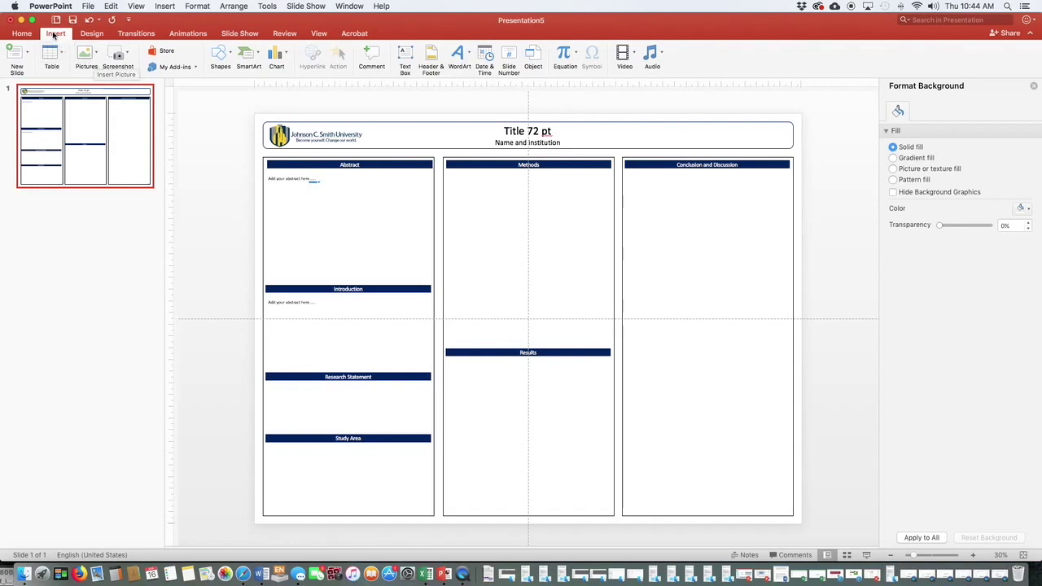
left_click(96, 56)
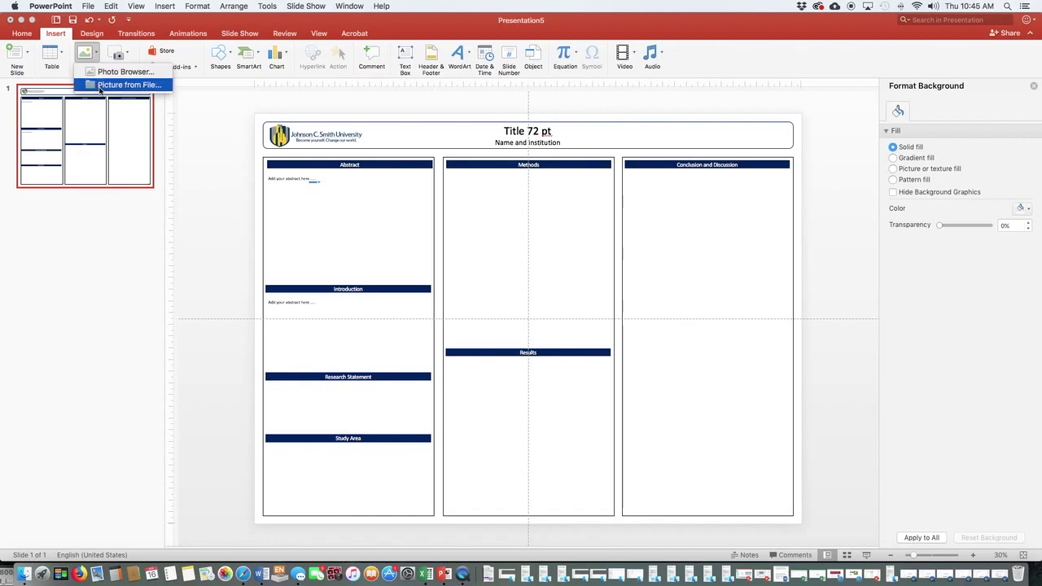
left_click(100, 86)
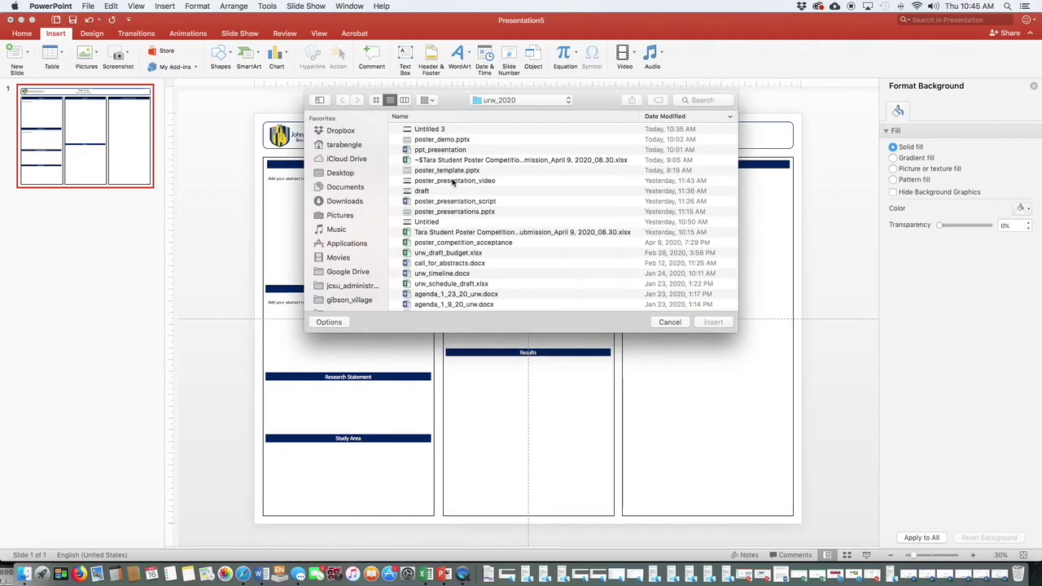
scroll(453, 183, "down", 3)
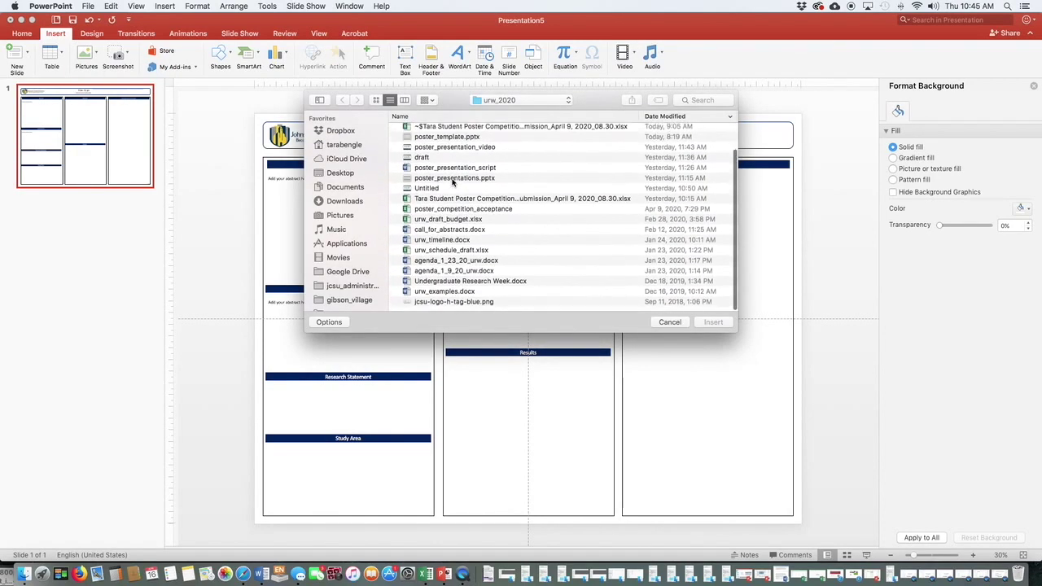
double_click(454, 306)
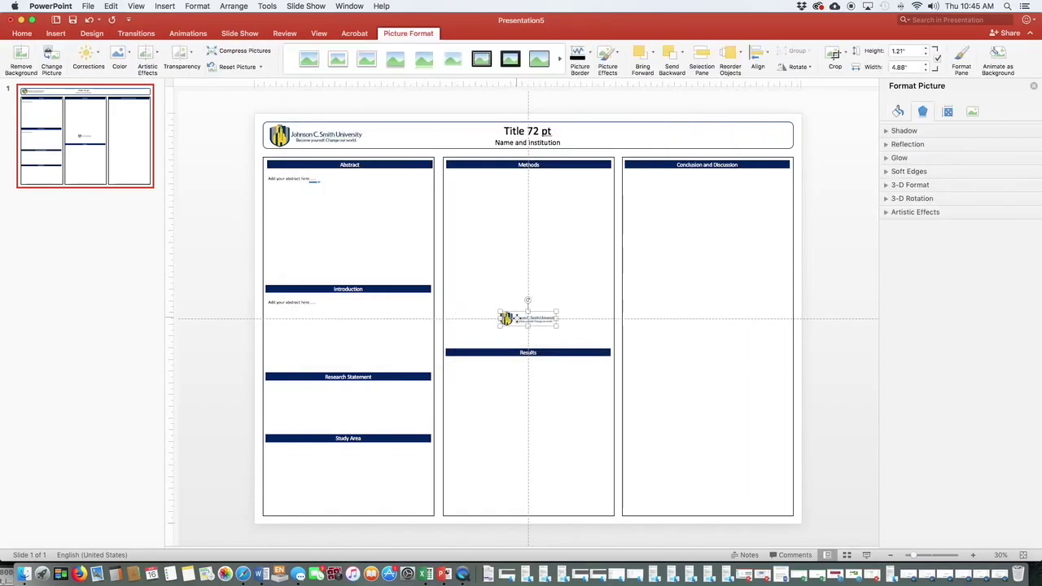
key("Delete")
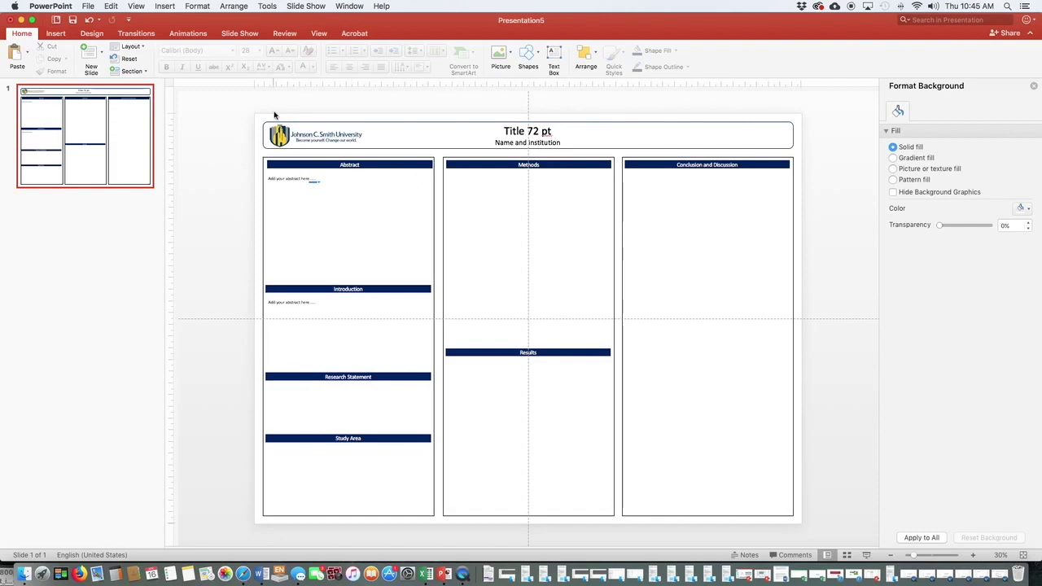
- Insert a Basic Process SmartArt diagram from the Process category
left_click(56, 36)
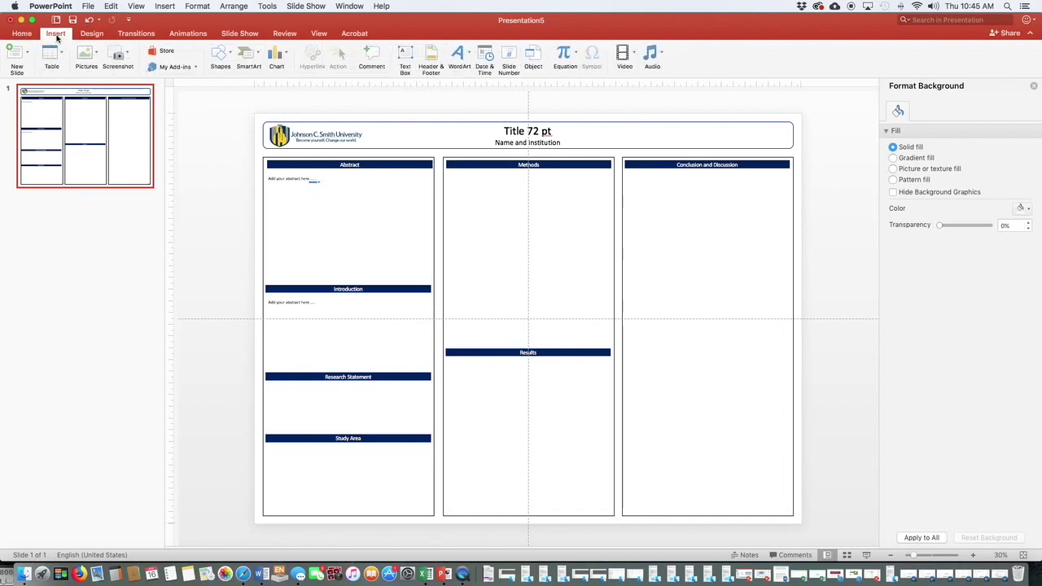
left_click(244, 57)
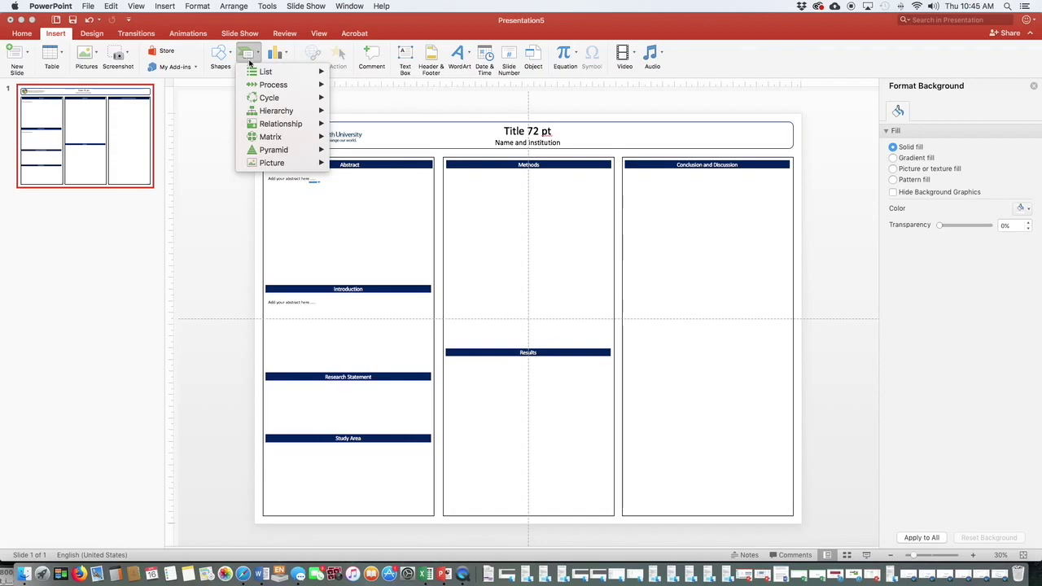
mouse_move(286, 86)
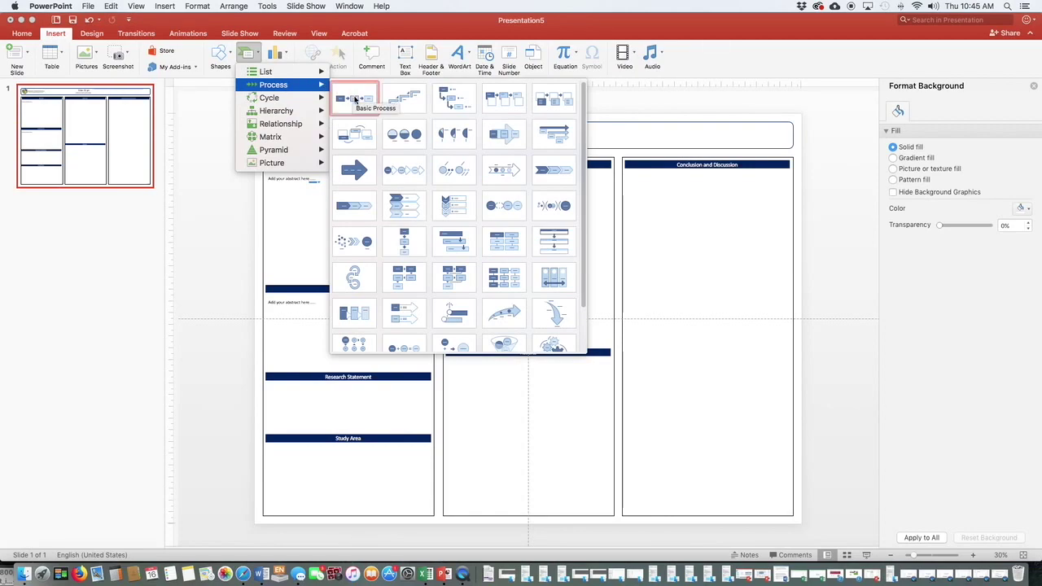
left_click(354, 99)
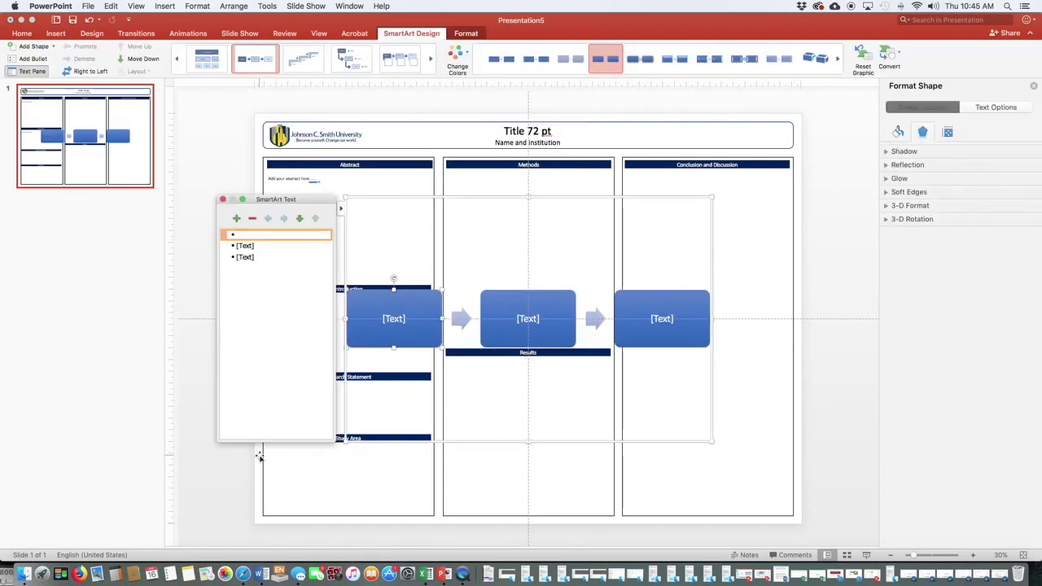
- Label the diagram's boxes Step 1, Step 2 and Step 3, then shrink it from its corner
type("Step 1")
left_click(246, 247)
type("Step")
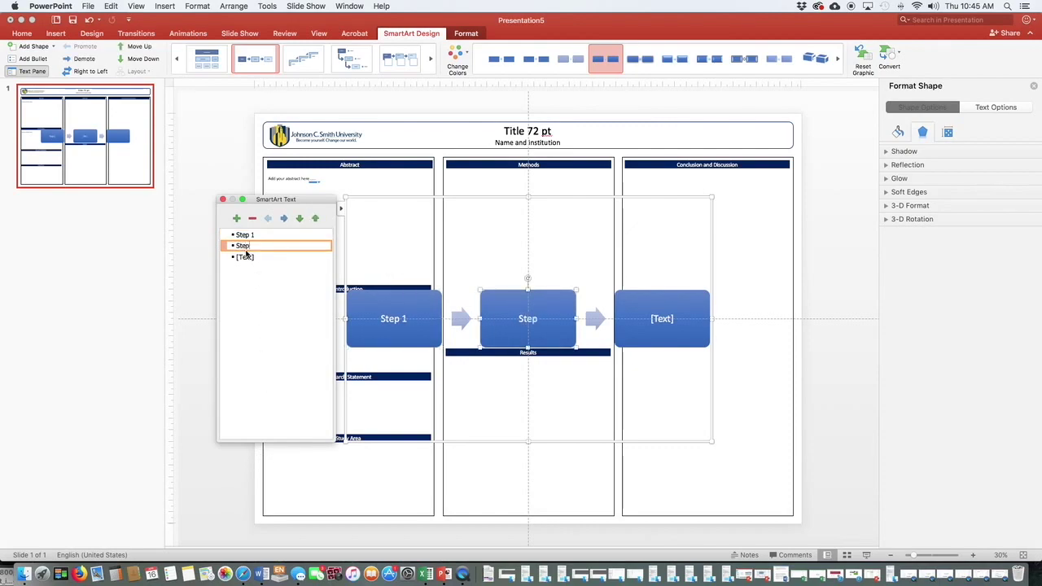
type(" 2")
left_click(246, 257)
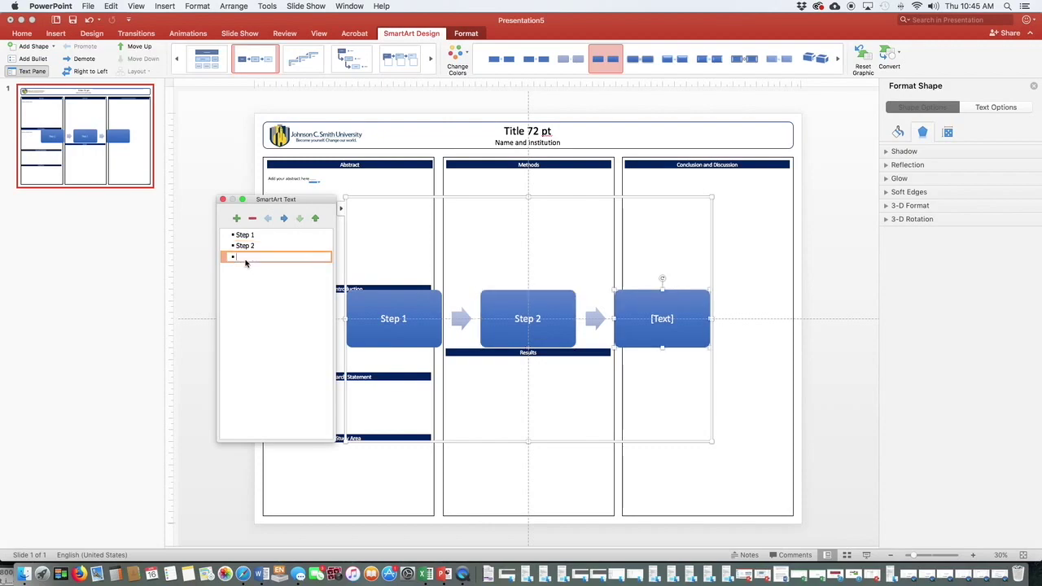
type("Step 3")
left_click(712, 253)
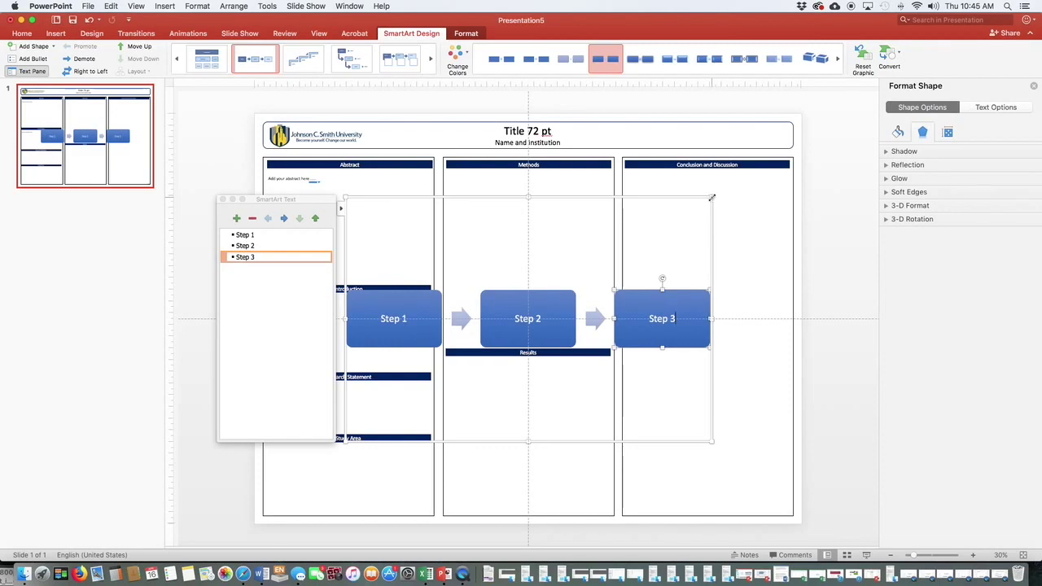
left_click_drag(712, 197, 579, 295)
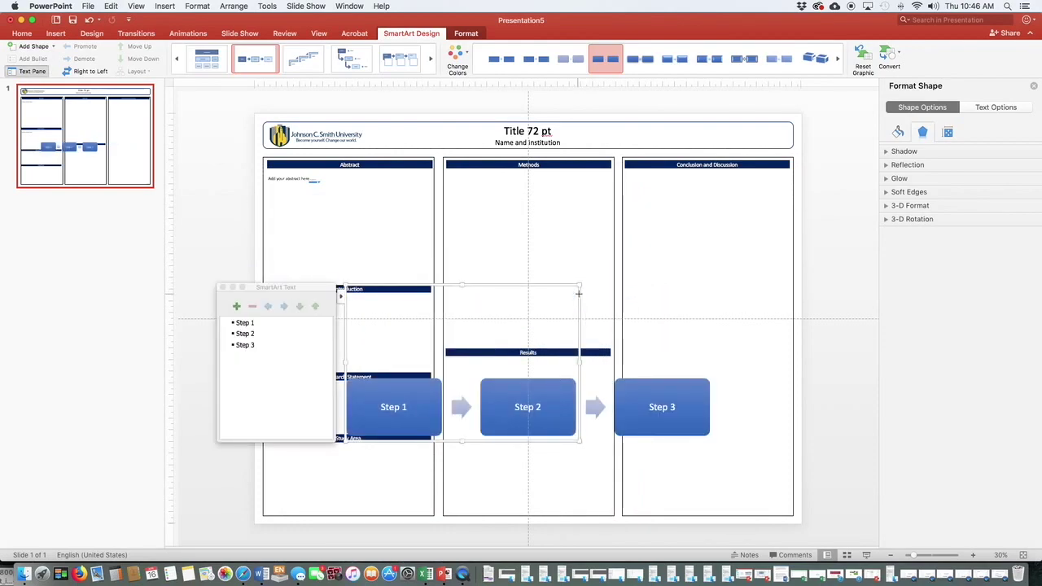
- Move the Step 1–3 diagram to the top of the Methods column, undoing an accidental Step 2 shift
left_click_drag(473, 341, 539, 281)
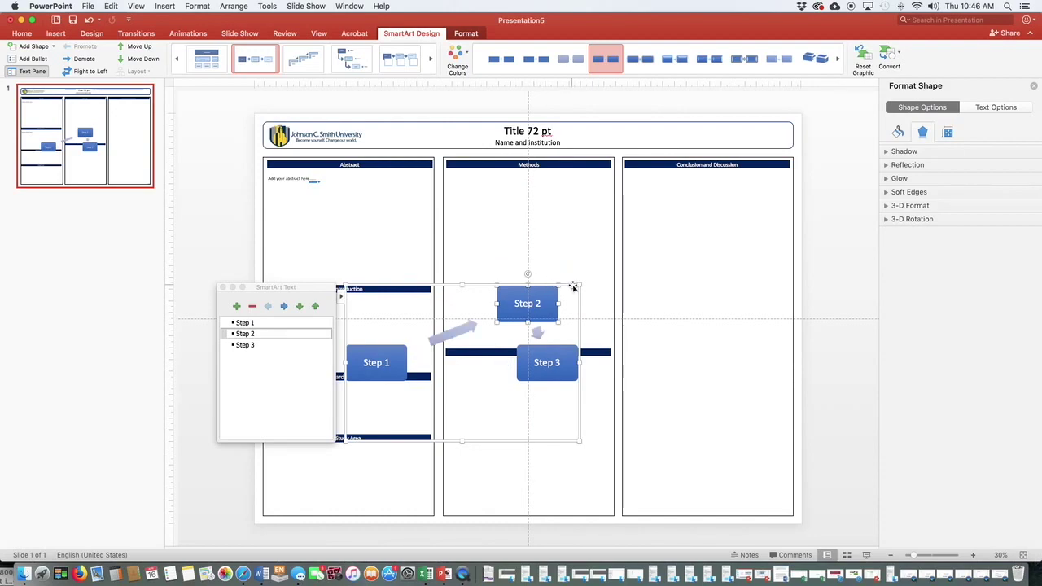
key("super+z")
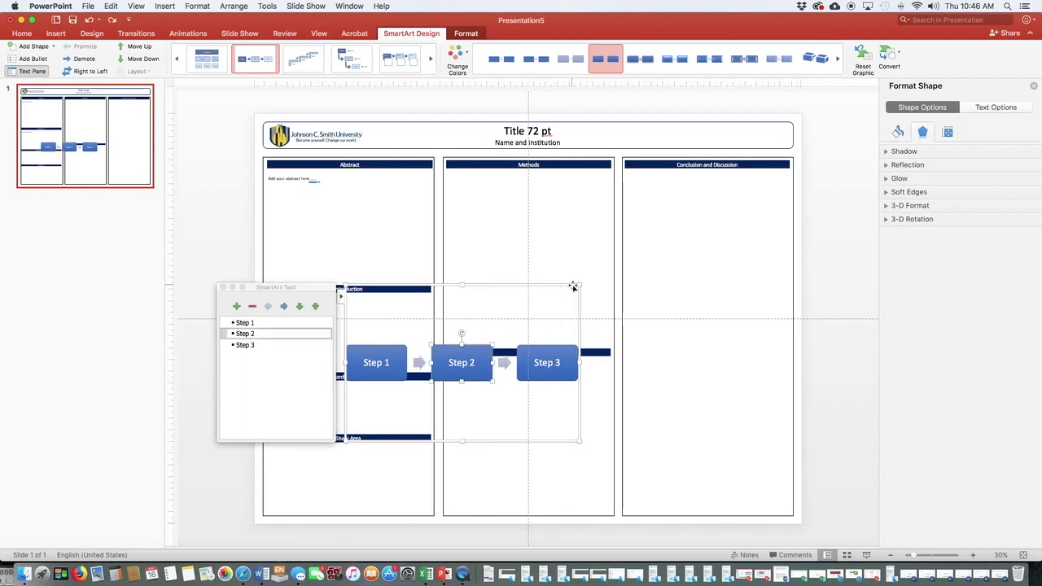
left_click(557, 285)
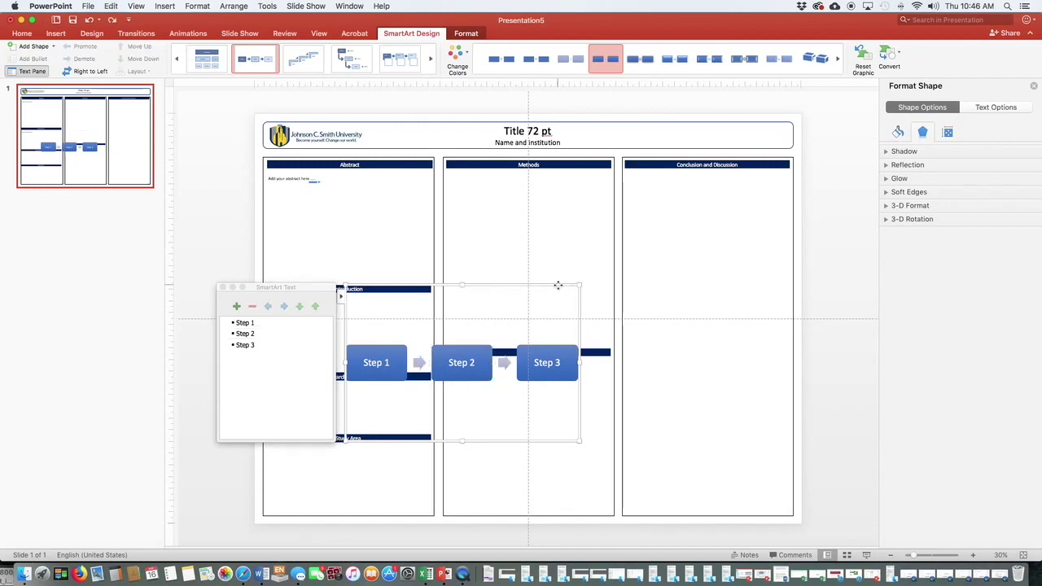
left_click_drag(558, 285, 663, 129)
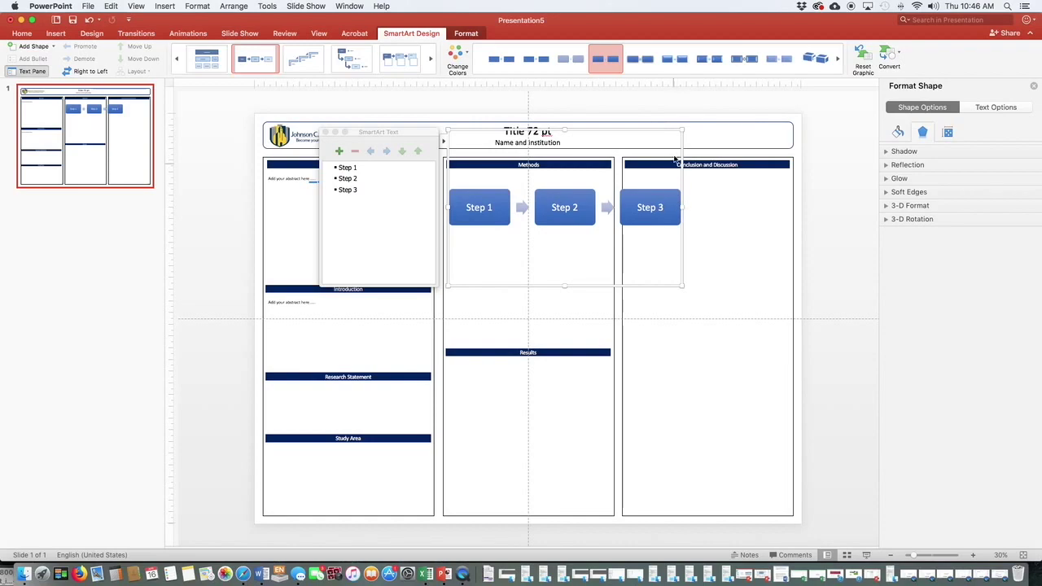
- Resize the diagram to 2.9 × 13.6 in and seat it directly beneath the Methods heading
left_click_drag(681, 130, 601, 180)
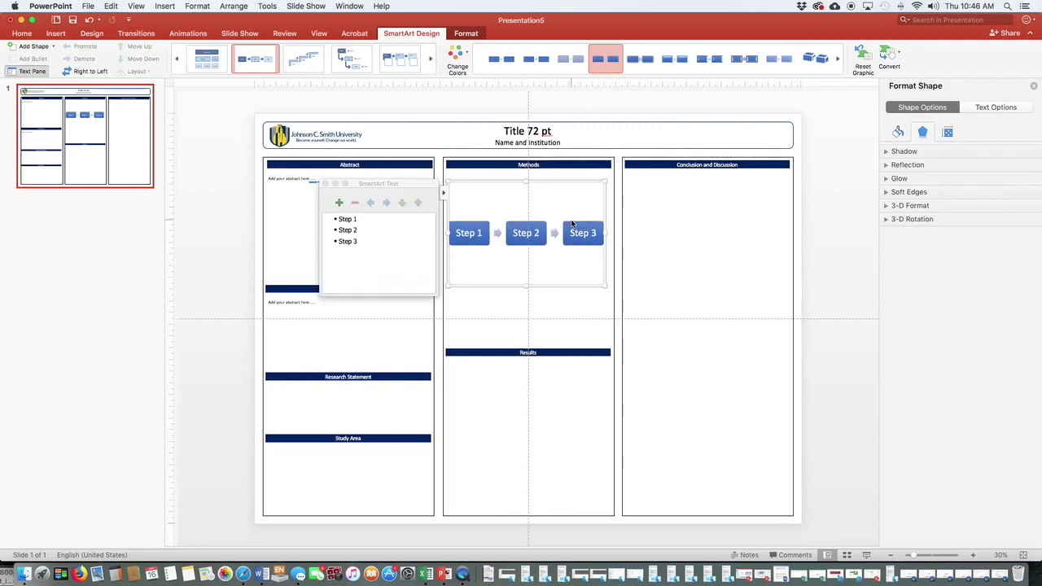
left_click(576, 227)
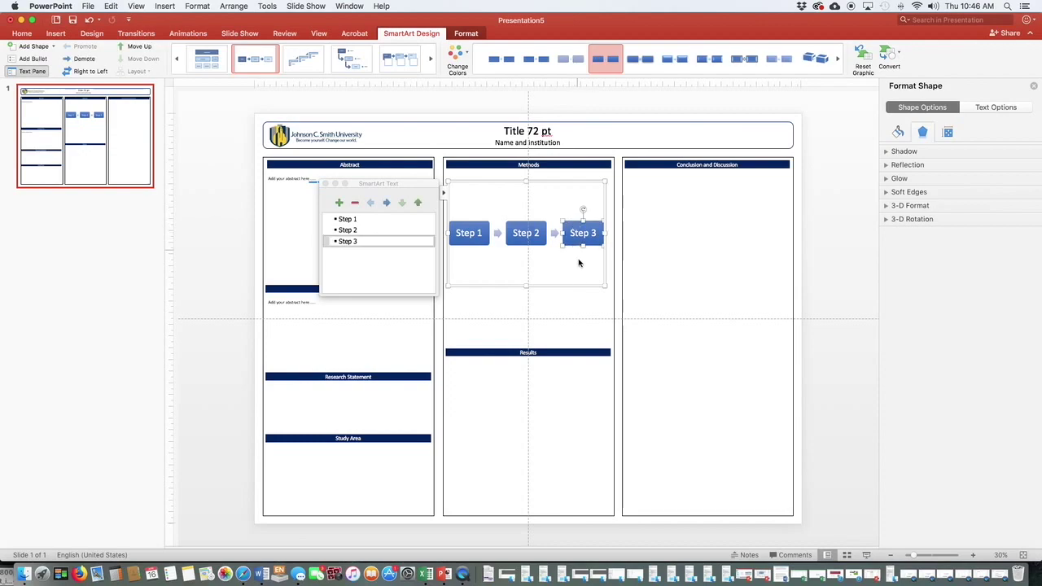
left_click_drag(581, 286, 583, 276)
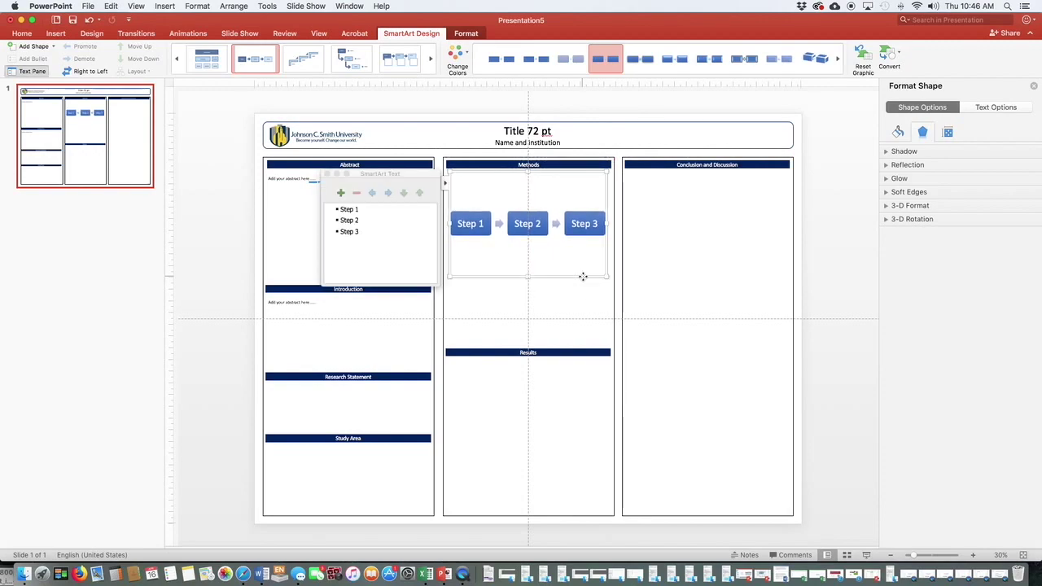
left_click_drag(528, 277, 527, 252)
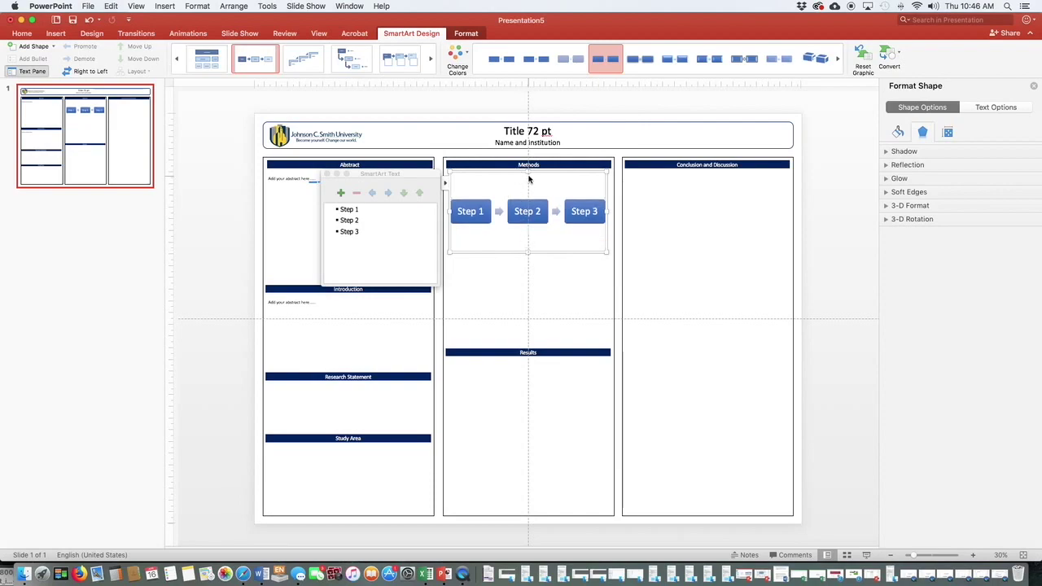
left_click_drag(528, 172, 528, 225)
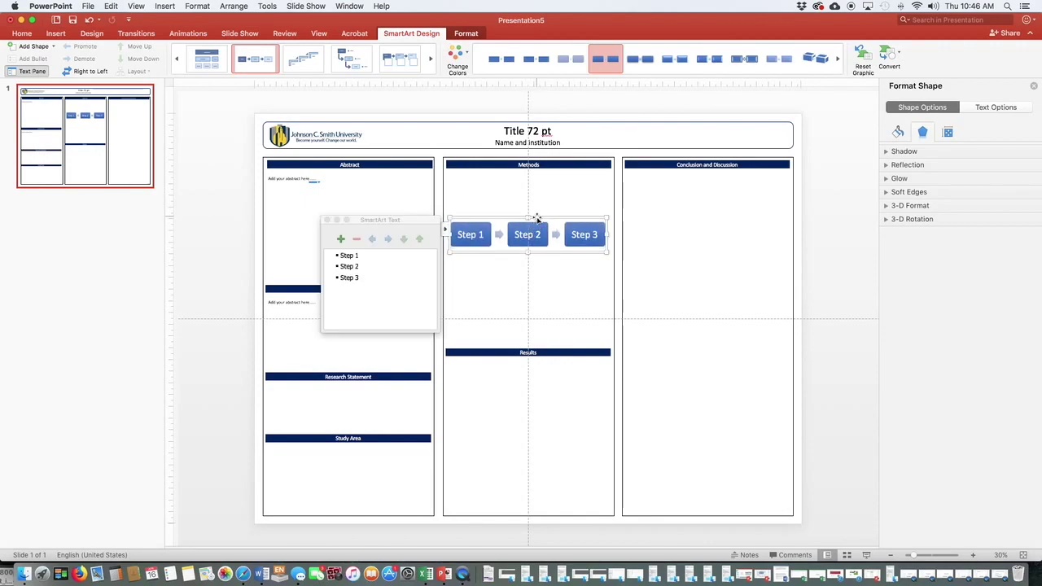
left_click_drag(537, 216, 536, 174)
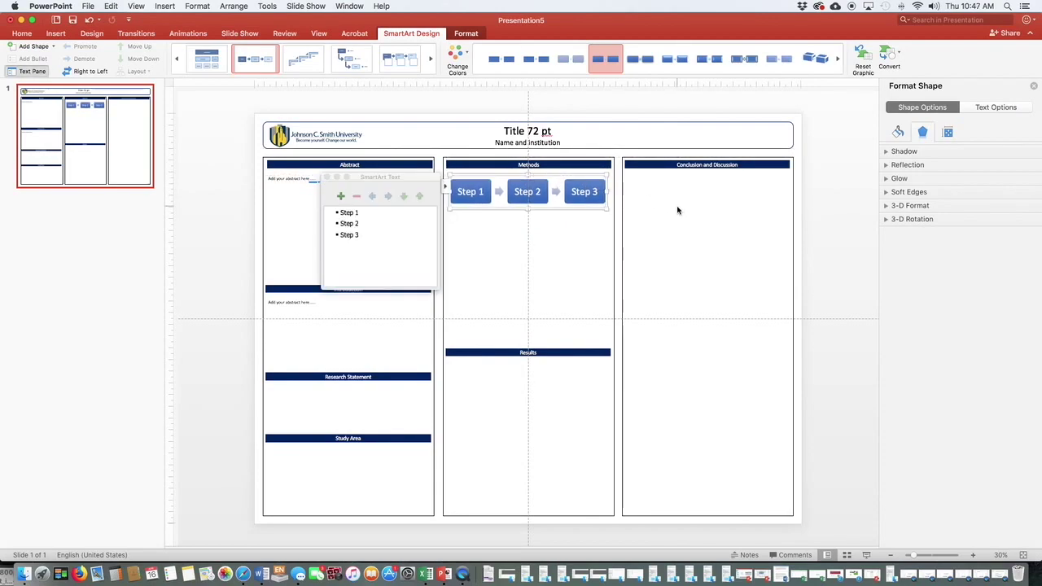
left_click(465, 35)
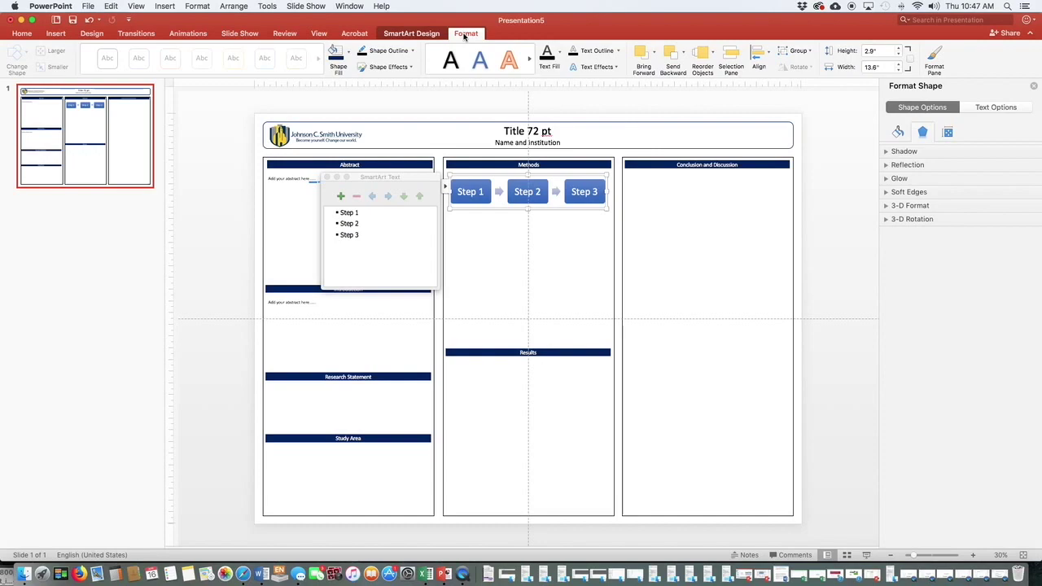
- Give the Step 1 box a solid Blue, Accent 1, Lighter 80% fill
left_click(896, 133)
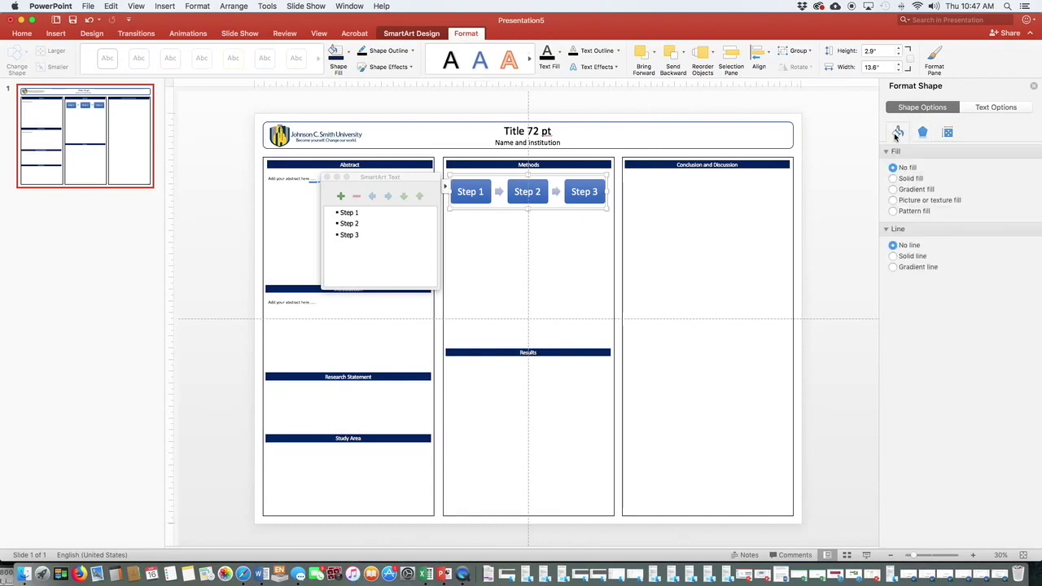
left_click(891, 178)
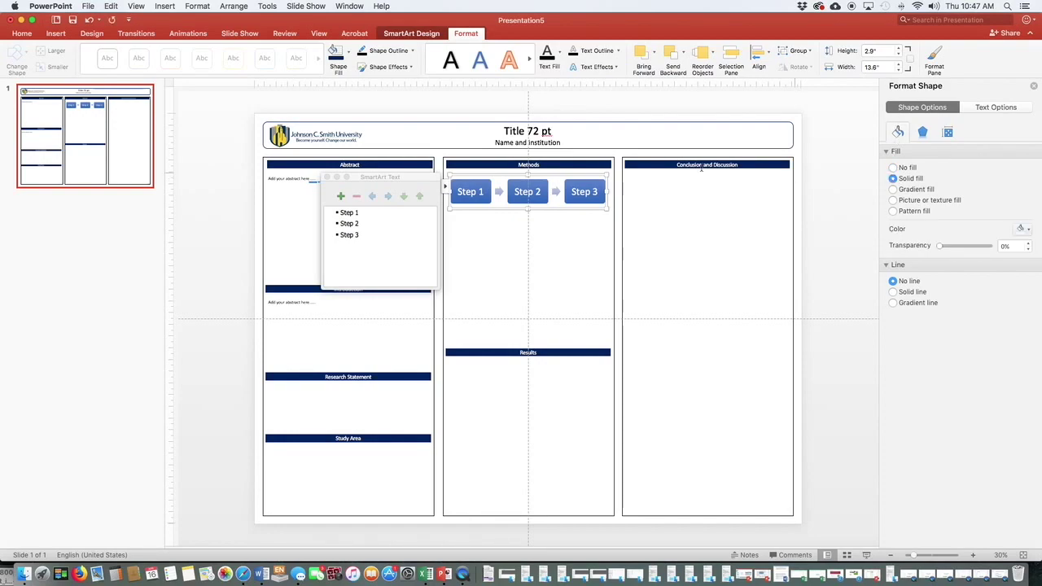
left_click(478, 188)
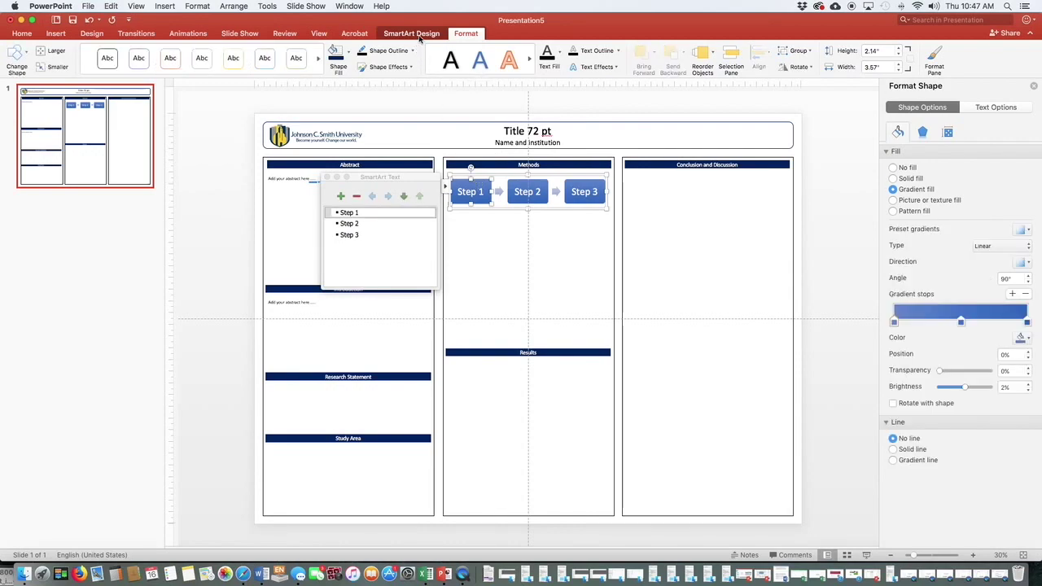
left_click(893, 179)
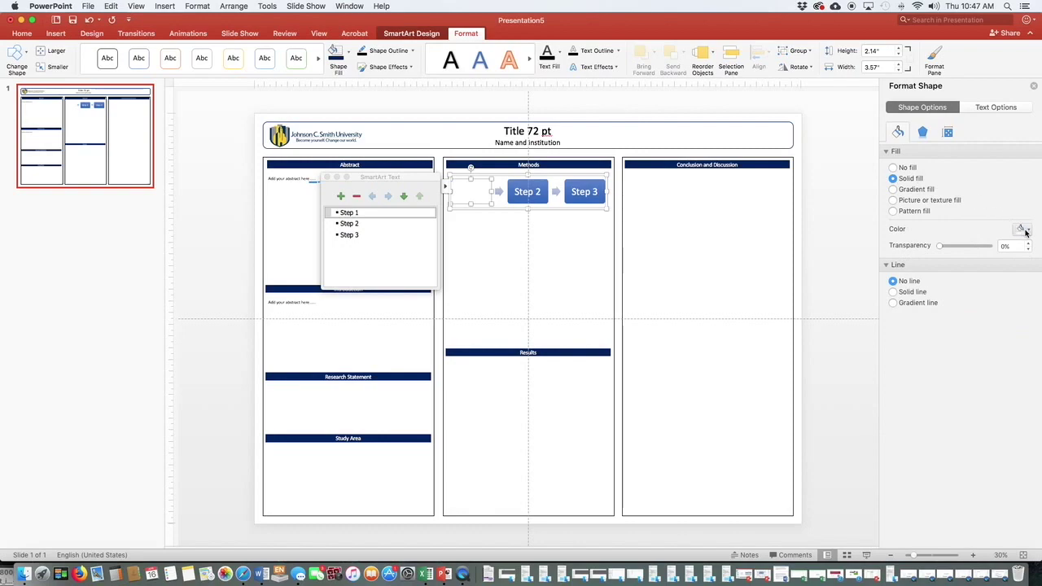
left_click(1025, 230)
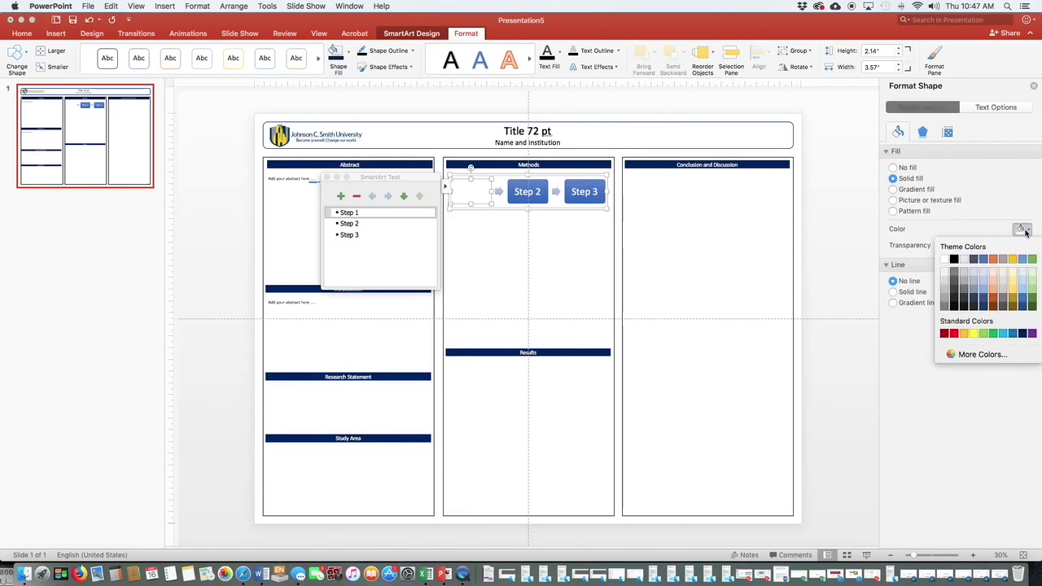
left_click(983, 278)
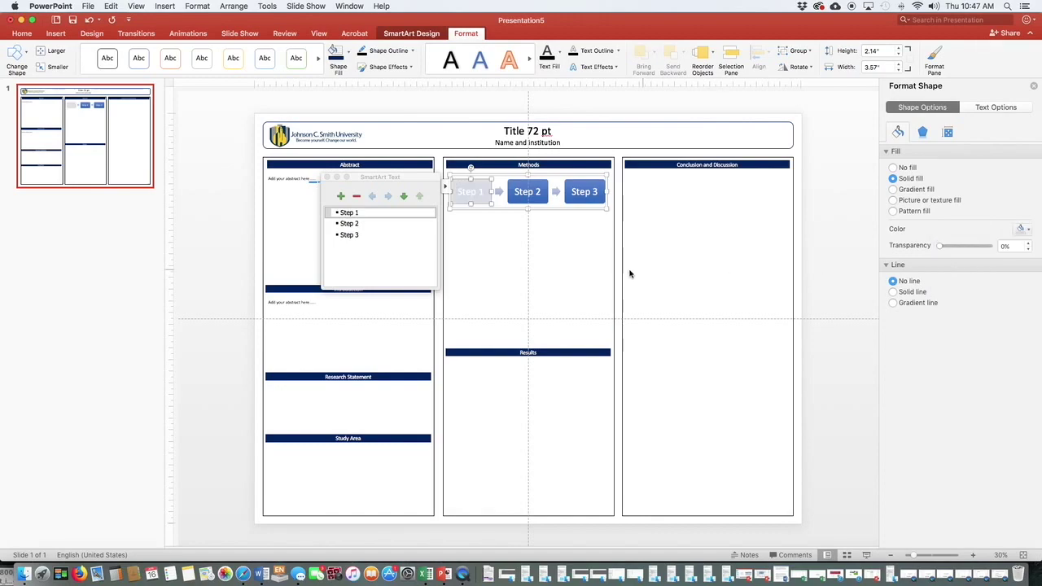
- Replace the gradients on Step 2 and Step 3 with light solid theme fills
left_click(534, 184)
left_click(913, 190)
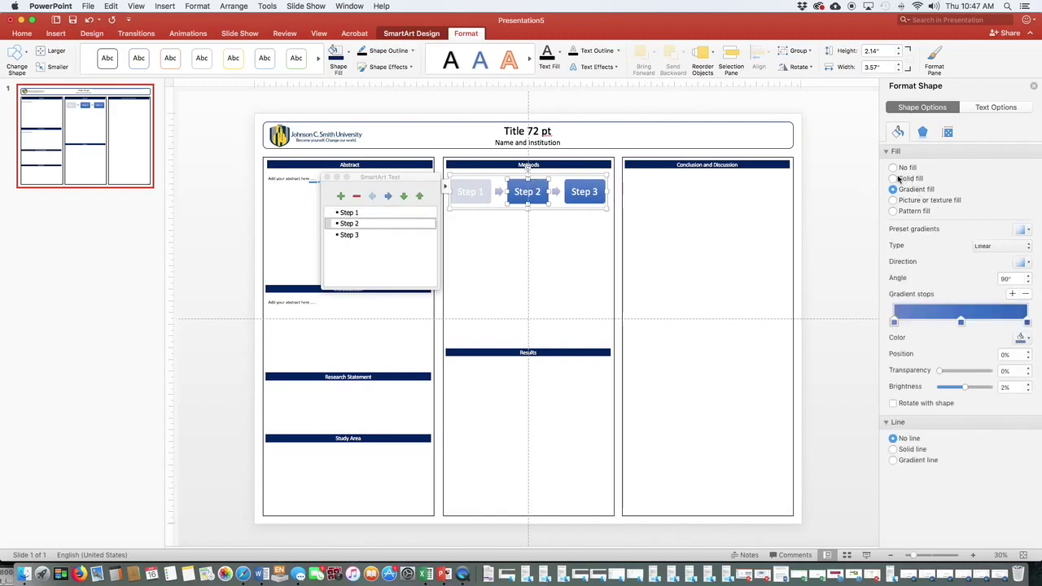
left_click(893, 178)
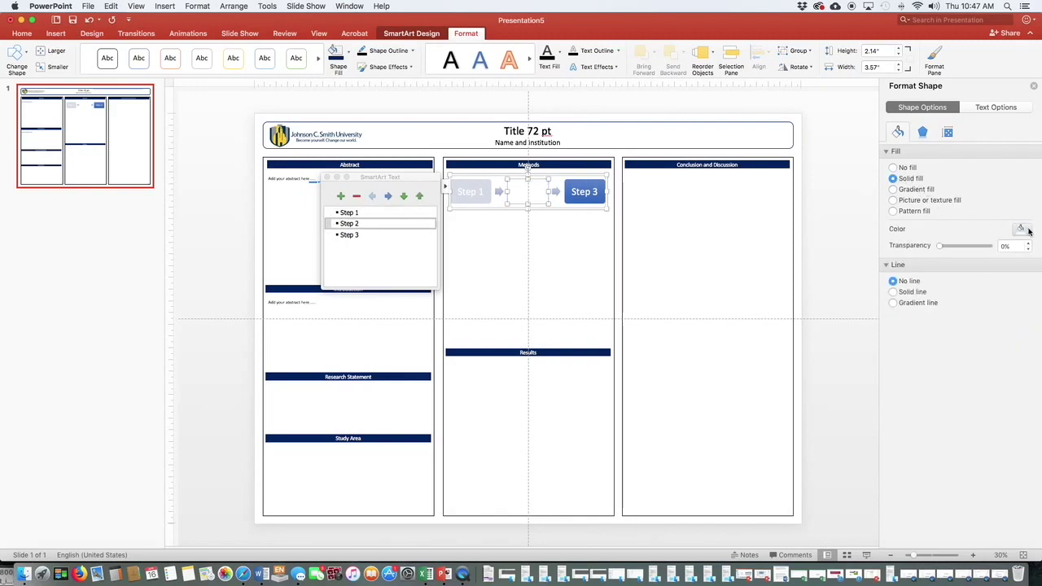
left_click(1027, 231)
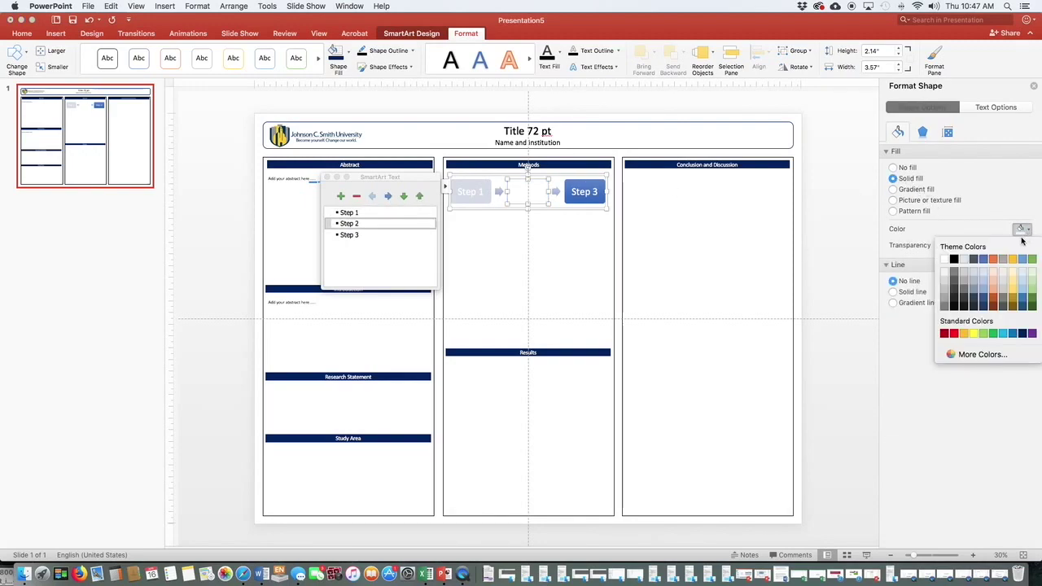
left_click(973, 277)
left_click(592, 193)
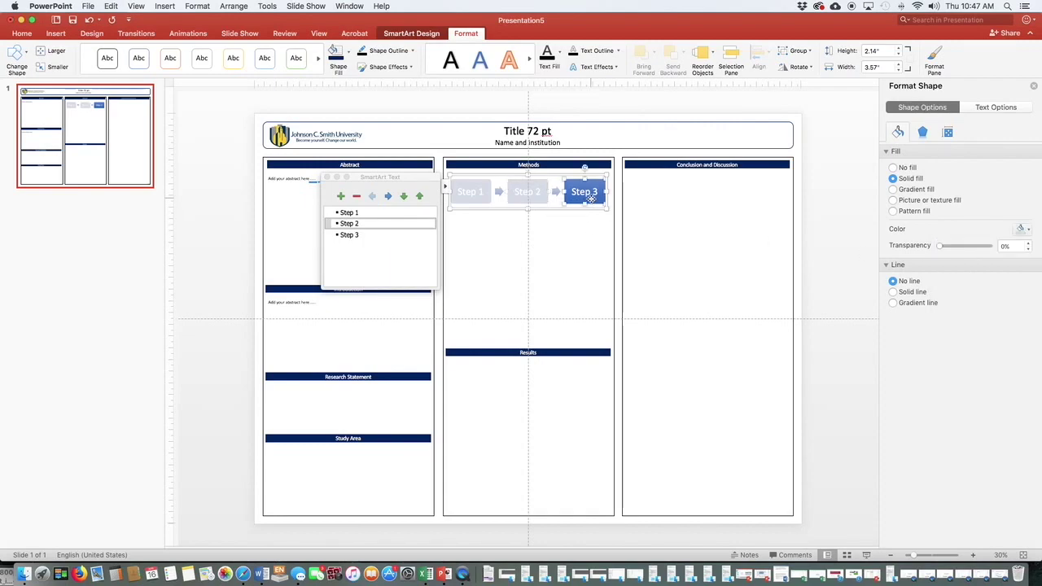
left_click(893, 178)
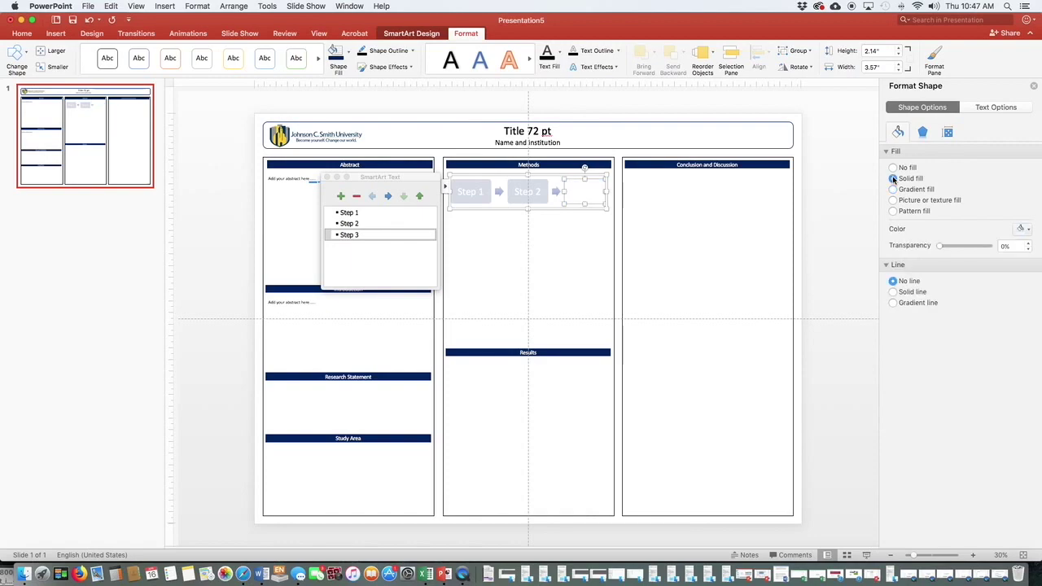
left_click(1028, 230)
left_click(974, 275)
- Give both connecting arrows light solid fills instead of blue gradients
left_click(497, 192)
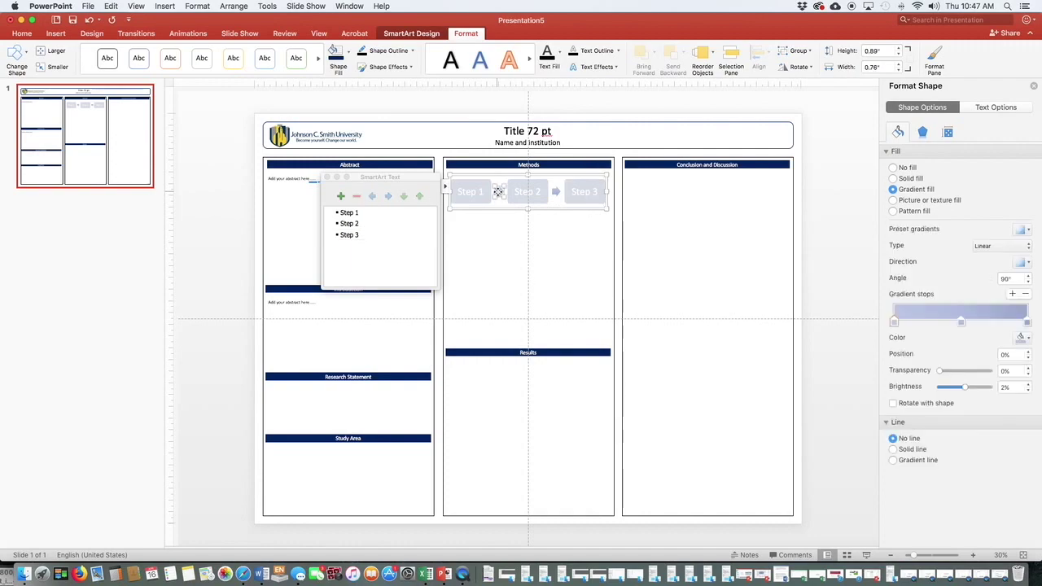
left_click(893, 178)
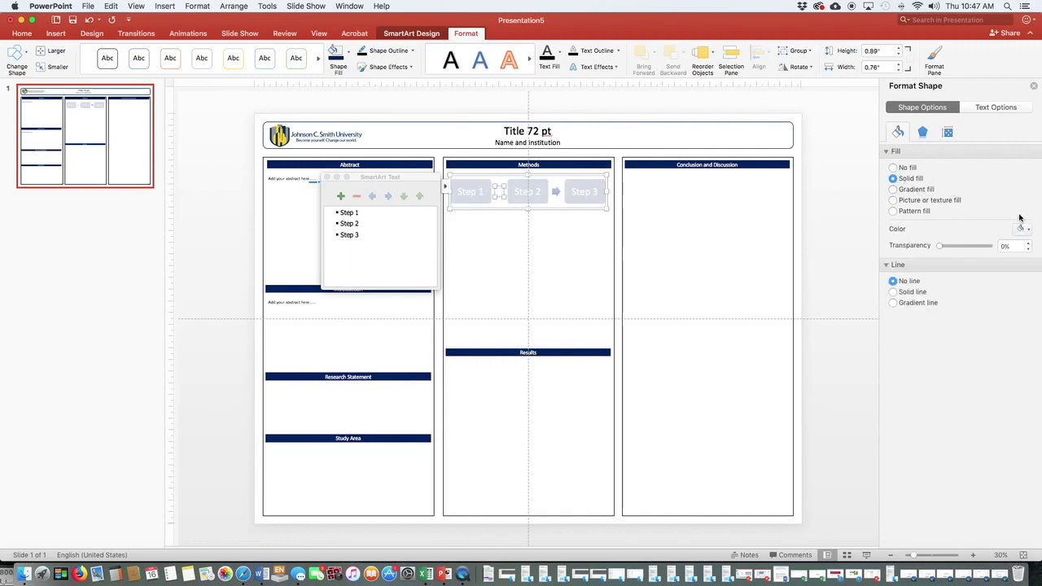
left_click(1023, 229)
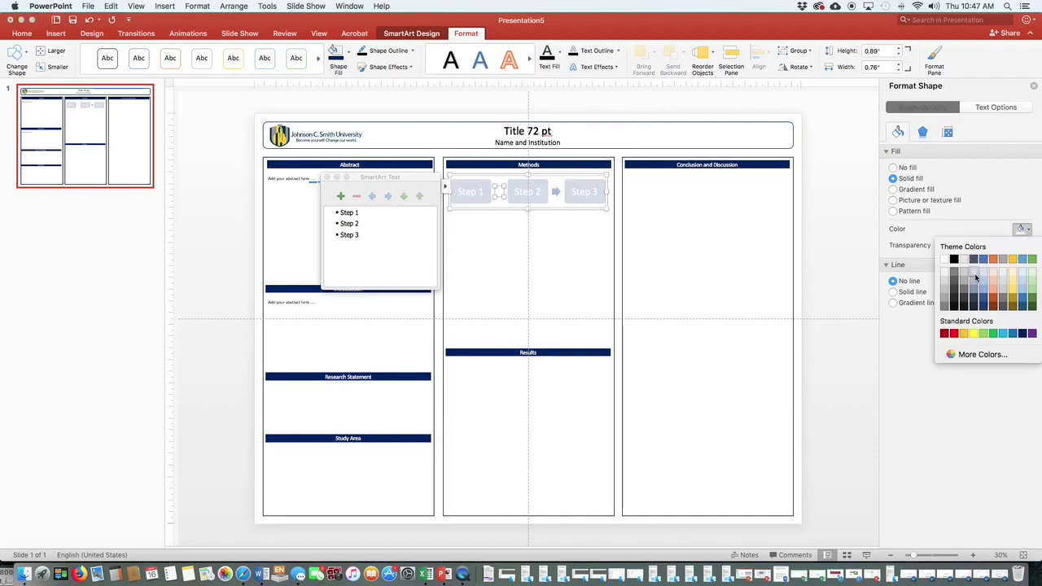
left_click(965, 269)
left_click(554, 192)
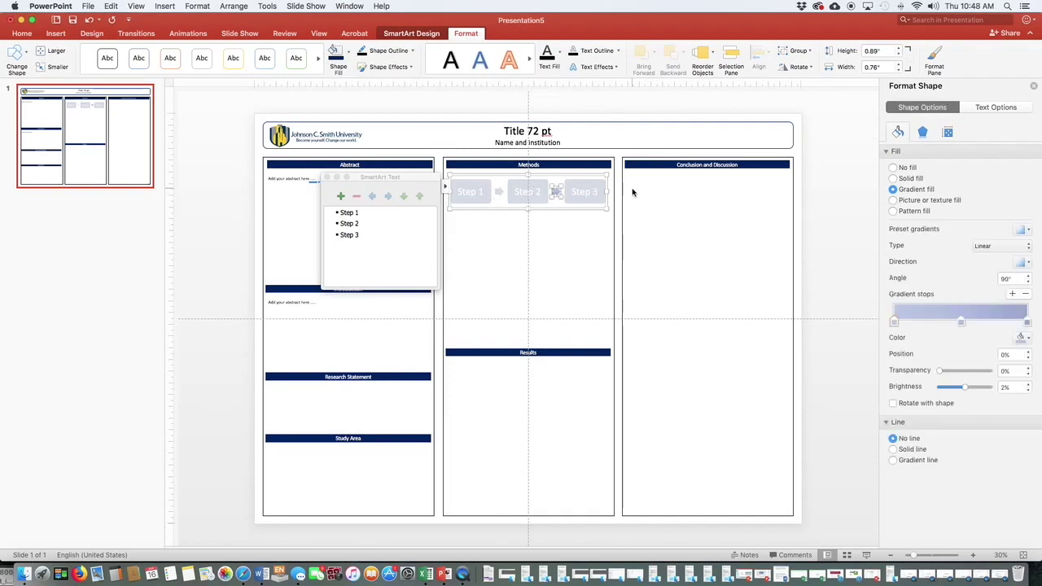
left_click(893, 178)
left_click(1027, 231)
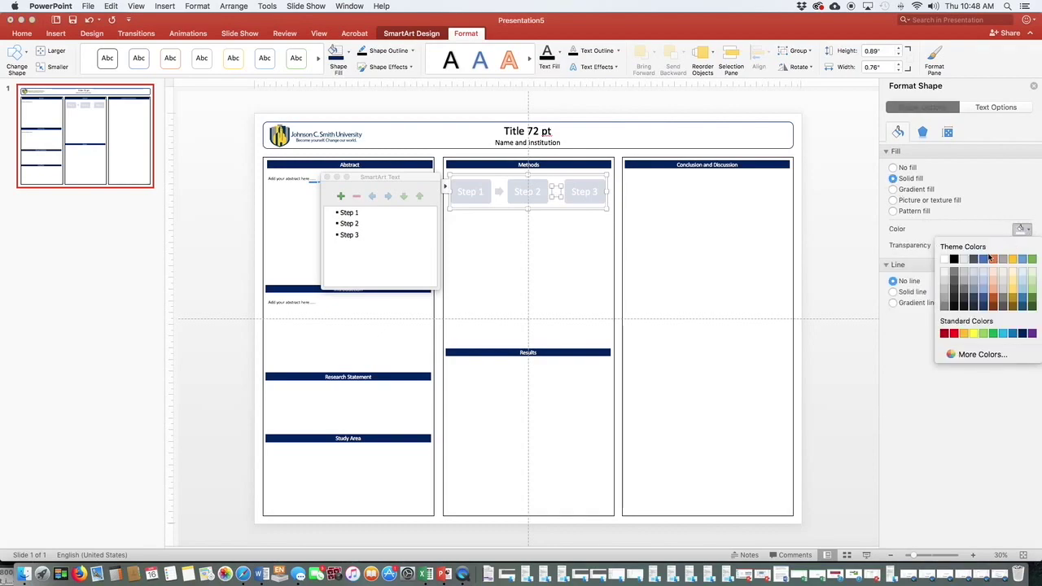
left_click(976, 274)
left_click(534, 295)
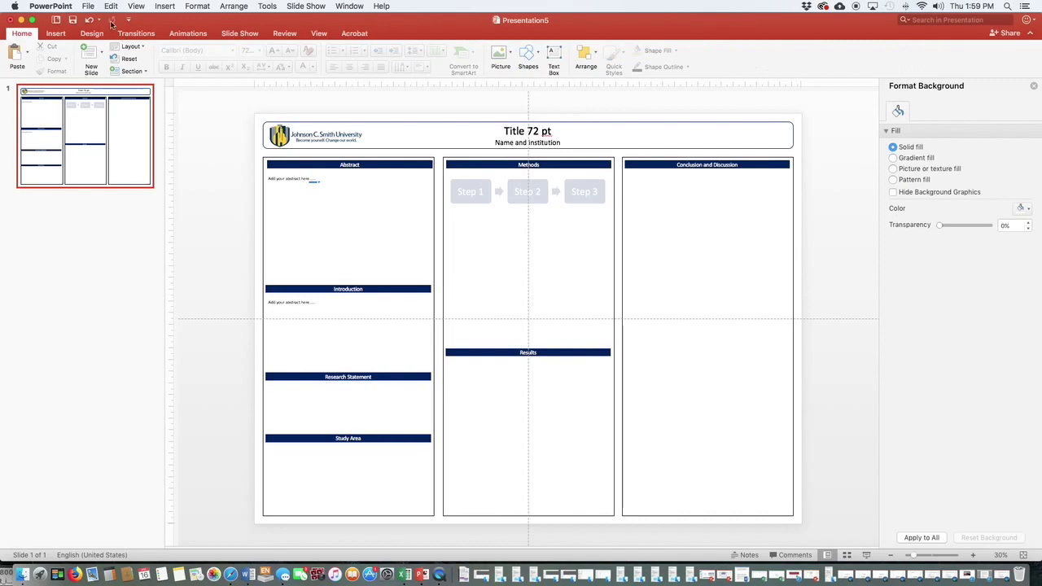
- Insert a 3x3 table, narrow it to the Methods column width, and place it below the process steps
left_click(55, 34)
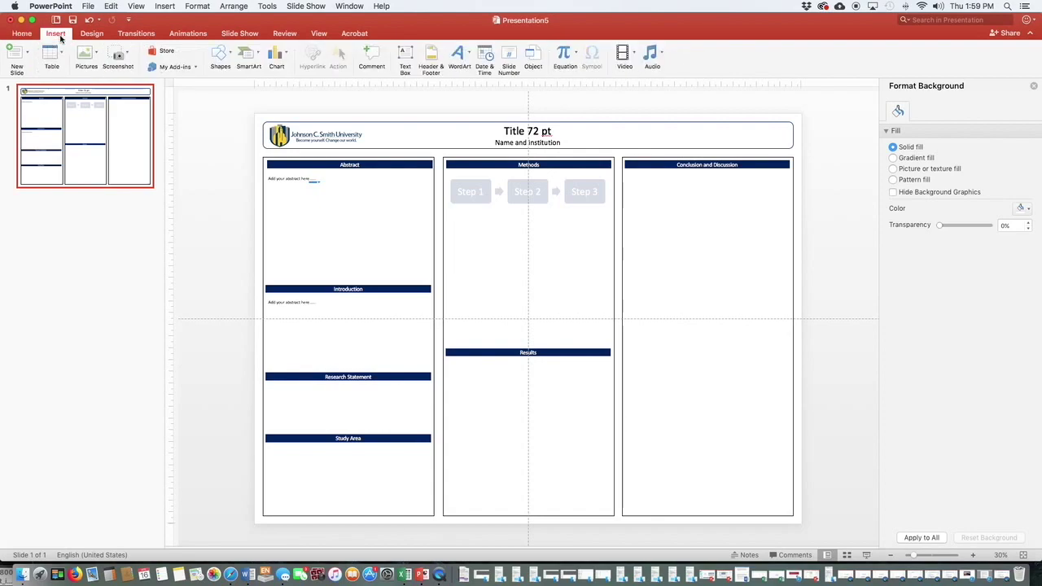
left_click(57, 54)
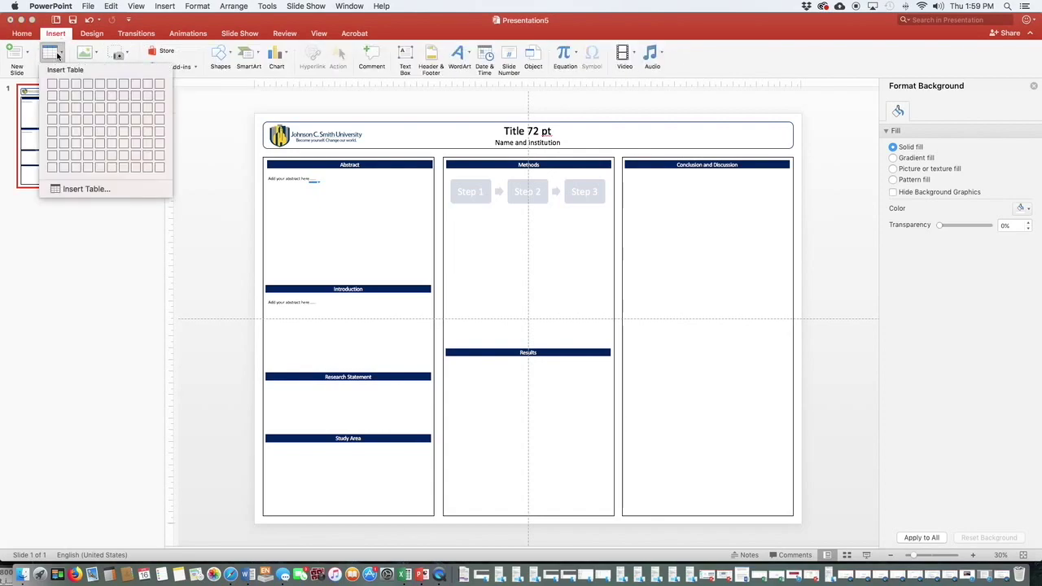
left_click(78, 107)
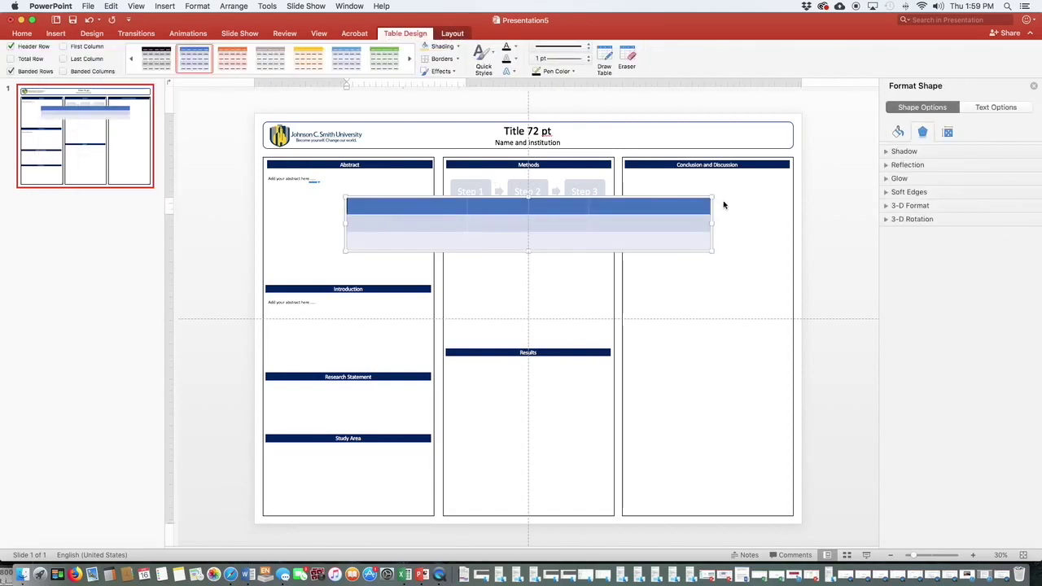
left_click_drag(712, 223, 561, 223)
left_click_drag(344, 223, 404, 223)
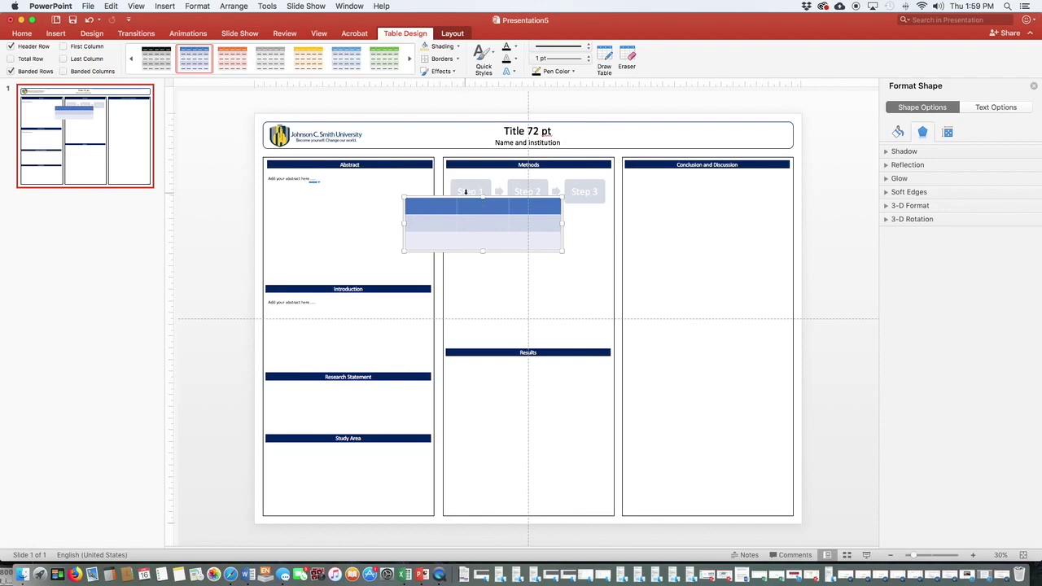
left_click_drag(467, 200, 513, 217)
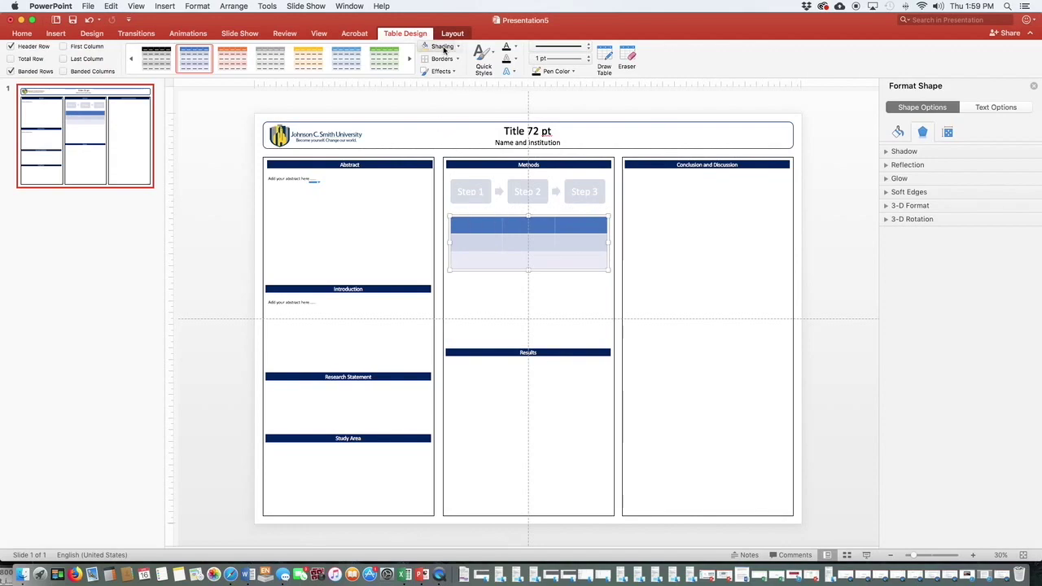
- Set the table shading to No Fill and the border pen to a dark solid line
left_click(457, 47)
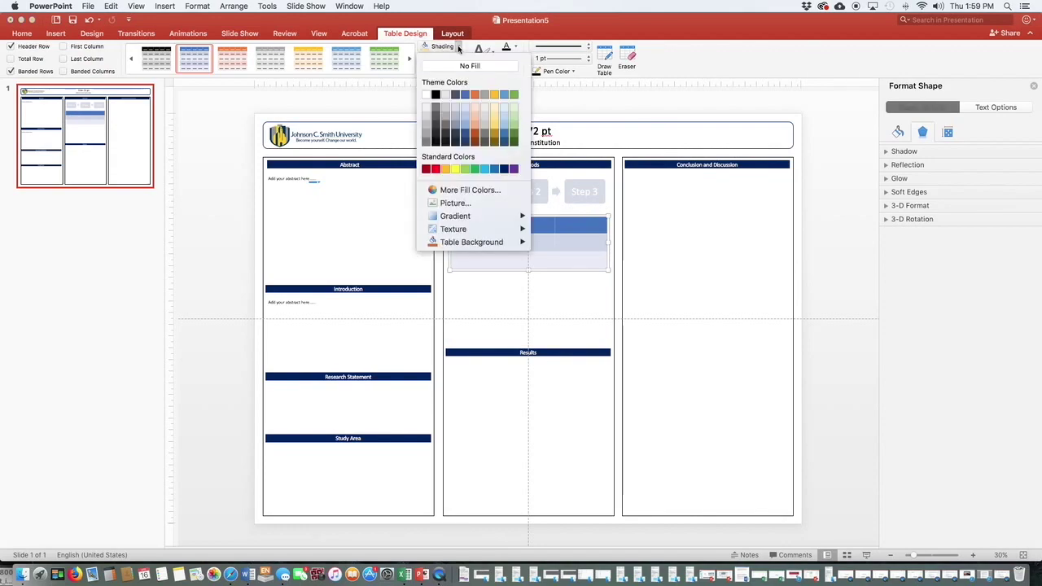
left_click(455, 66)
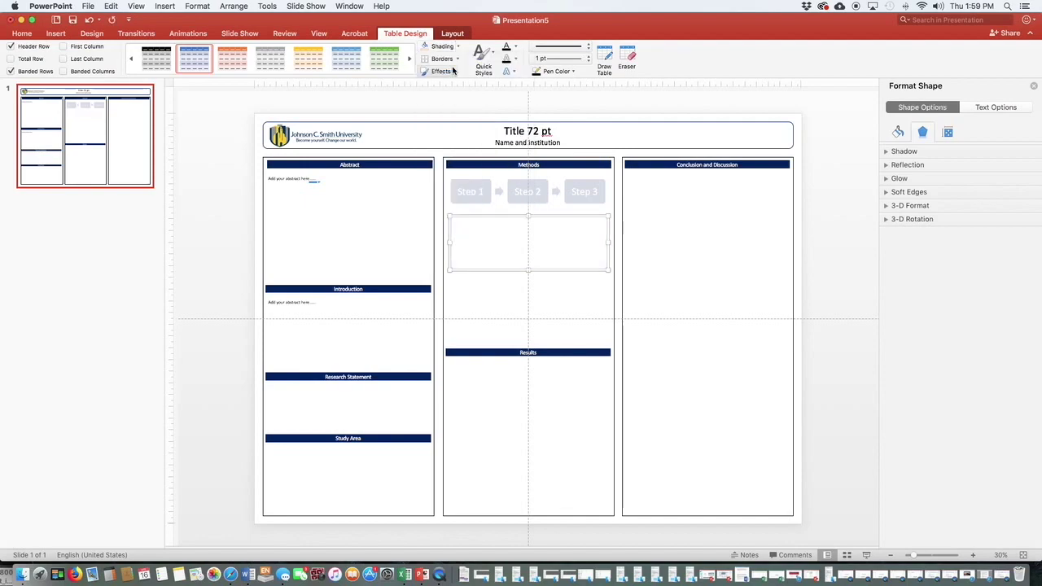
left_click(514, 50)
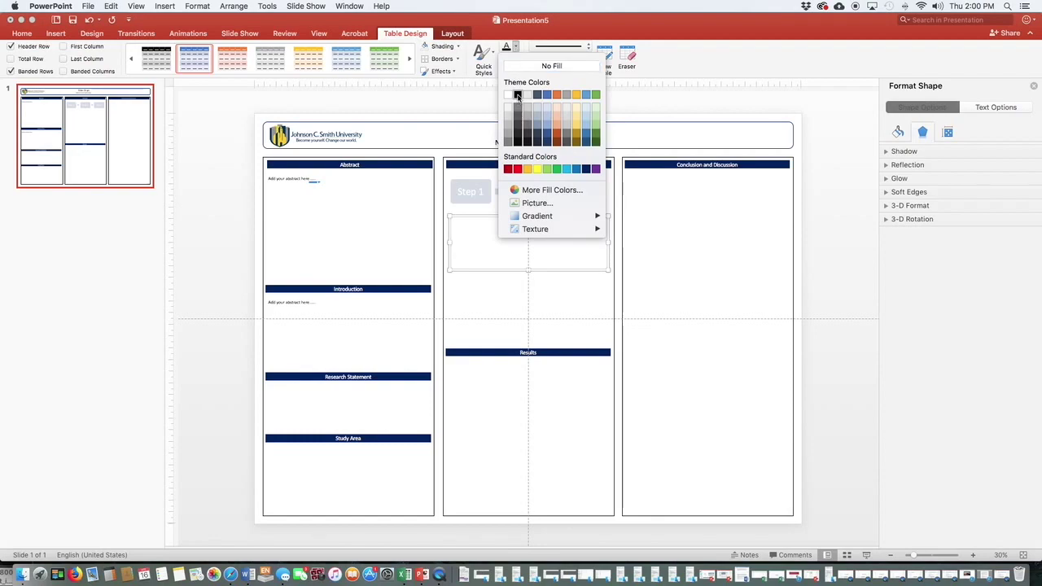
left_click(550, 98)
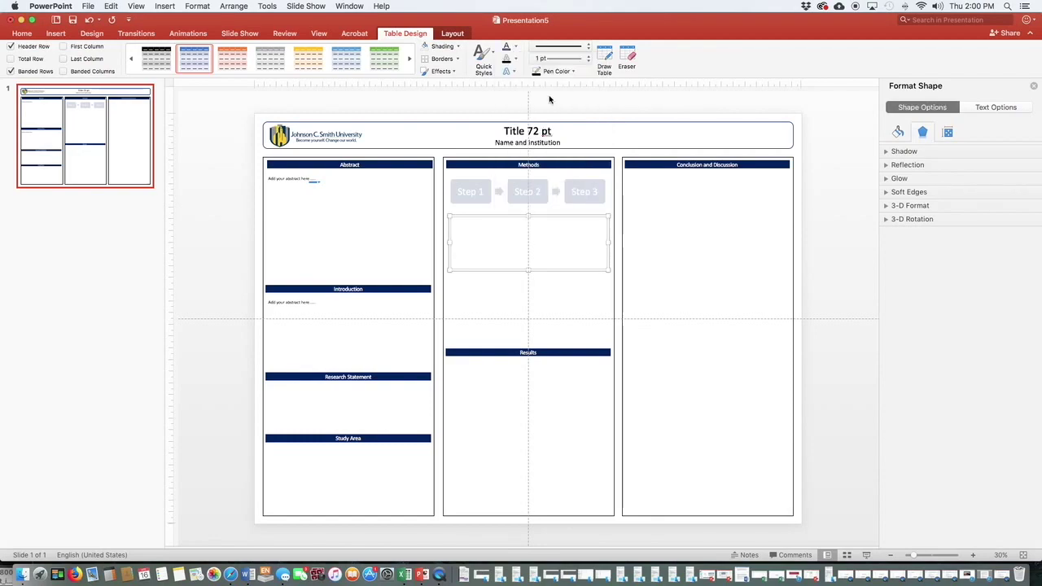
left_click(585, 48)
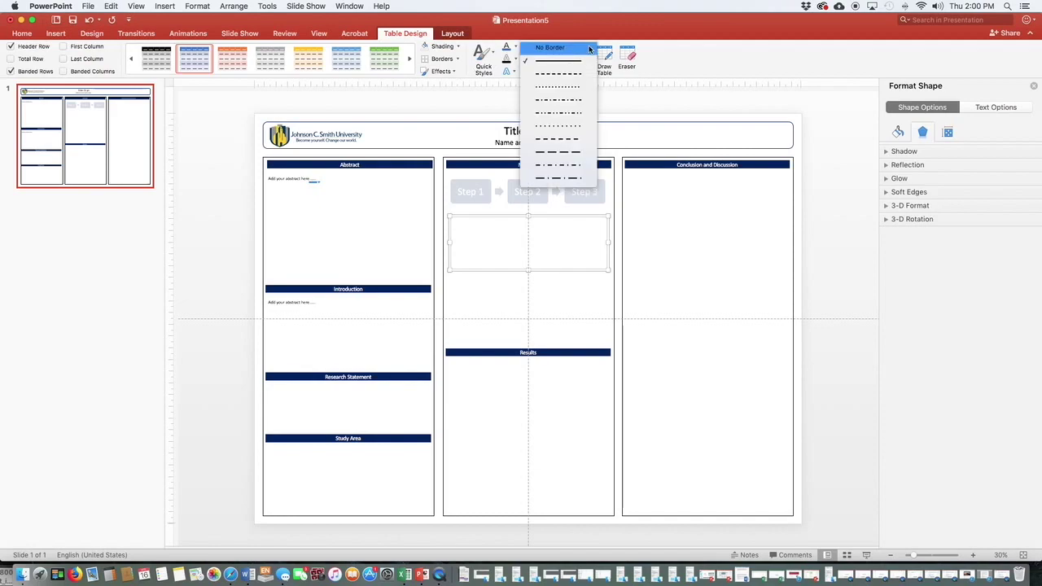
left_click(581, 62)
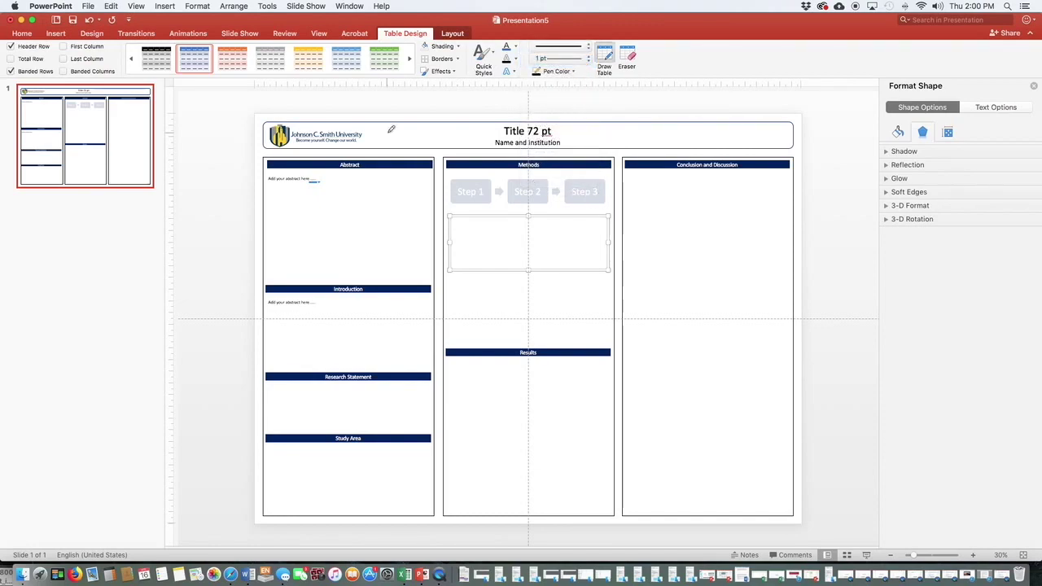
- Apply the gray banded table style to the Methods table
left_click(277, 63)
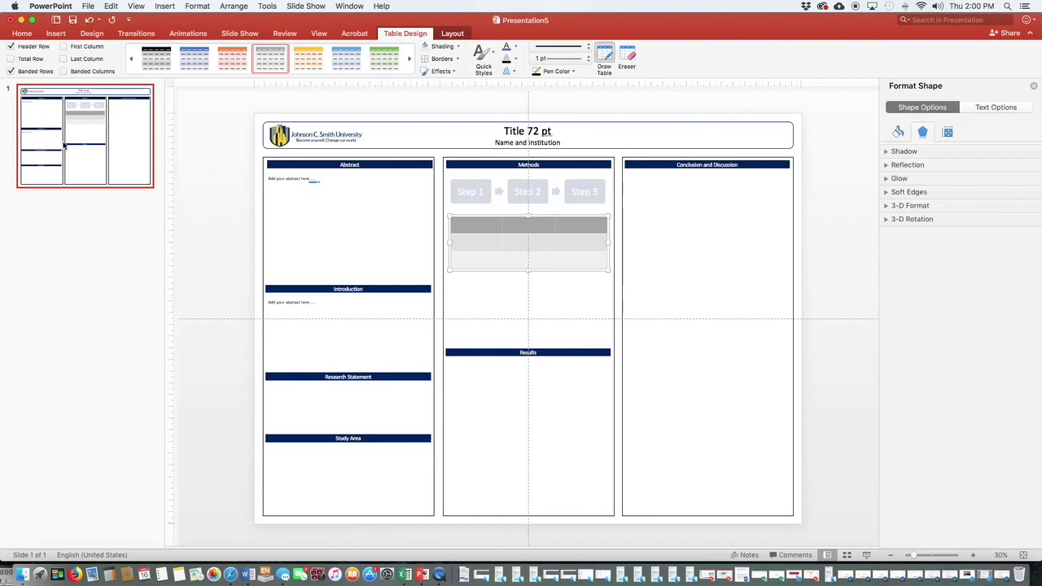
left_click(82, 296)
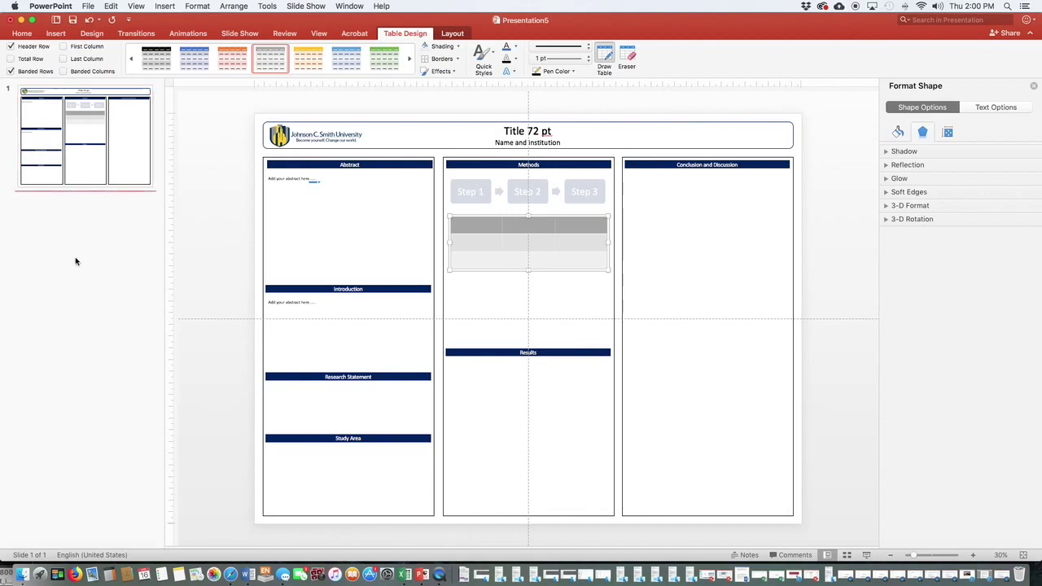
left_click(55, 34)
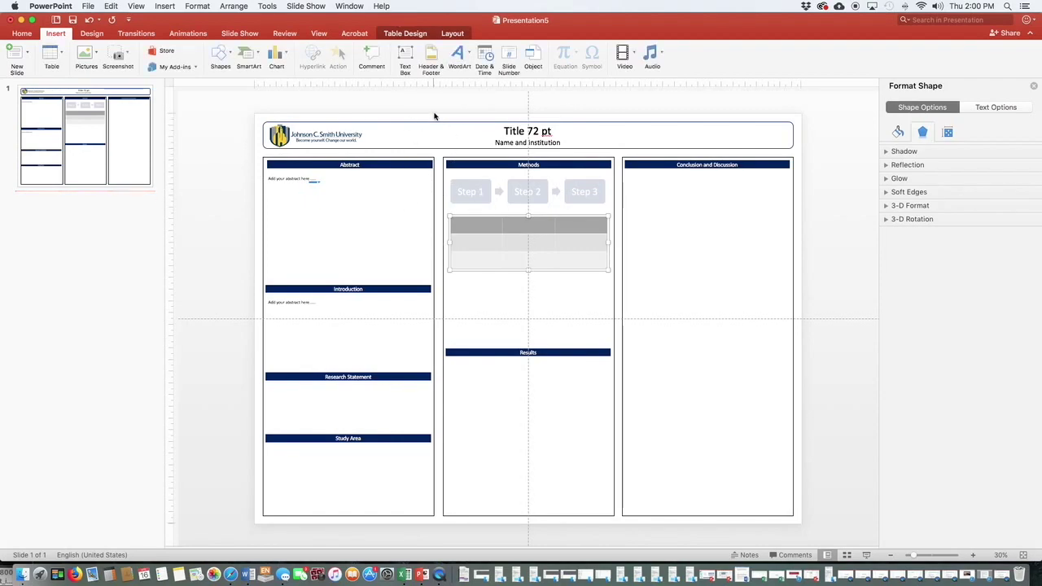
- Browse the chart types, including Area, then close the Chart menu without inserting anything
left_click(434, 115)
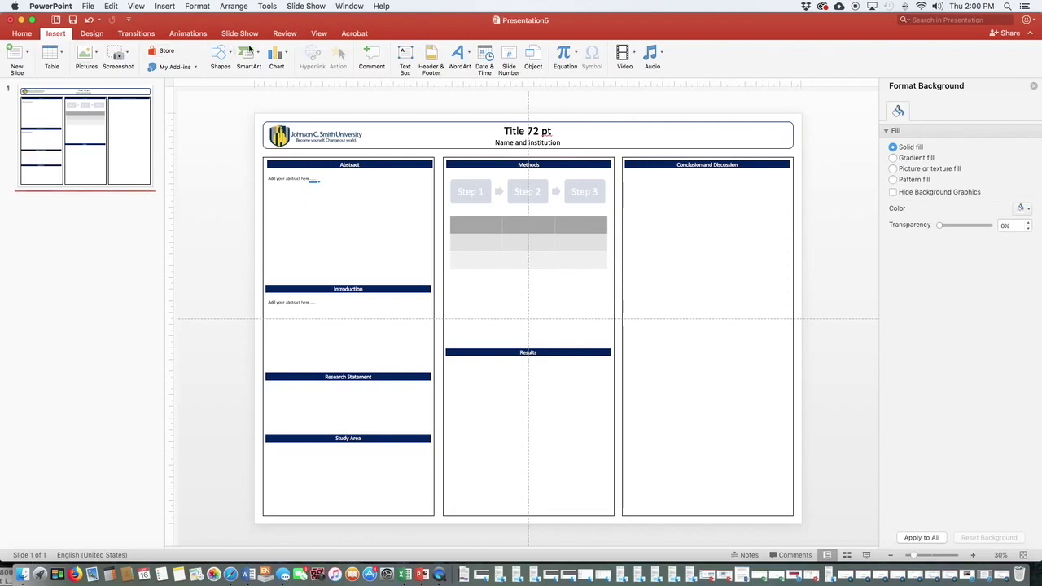
left_click(279, 54)
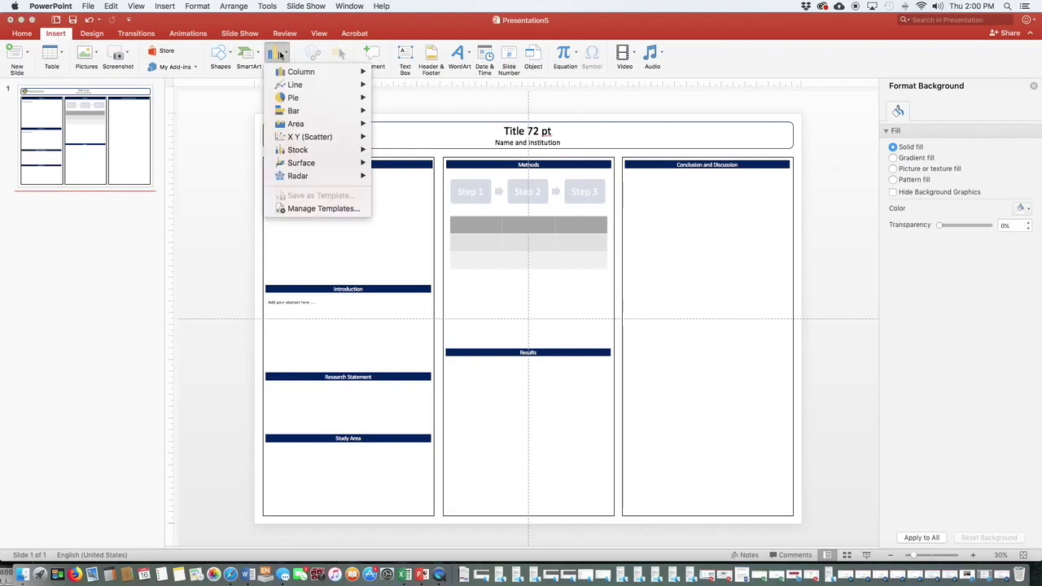
mouse_move(281, 72)
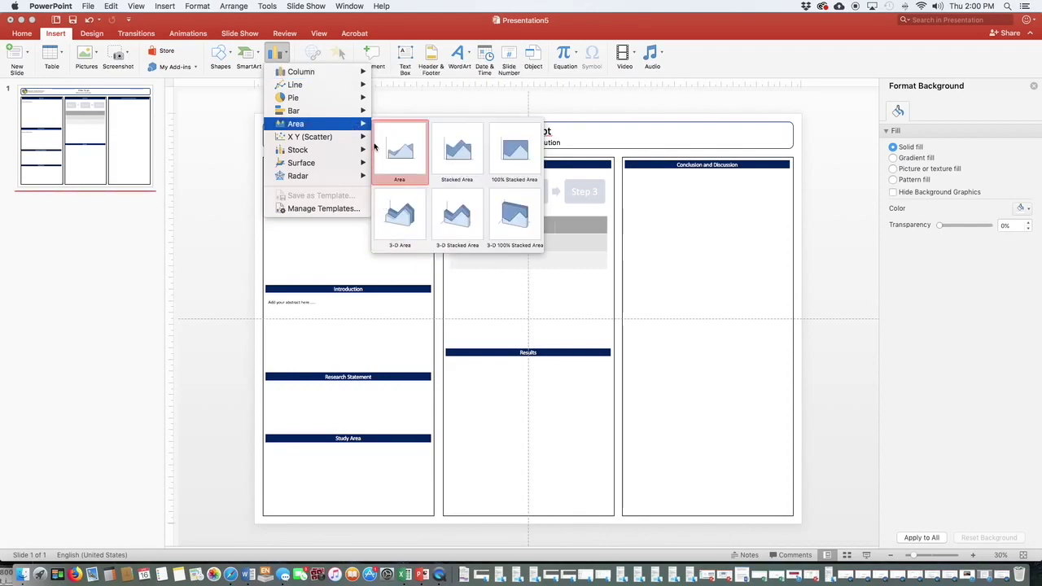
mouse_move(350, 122)
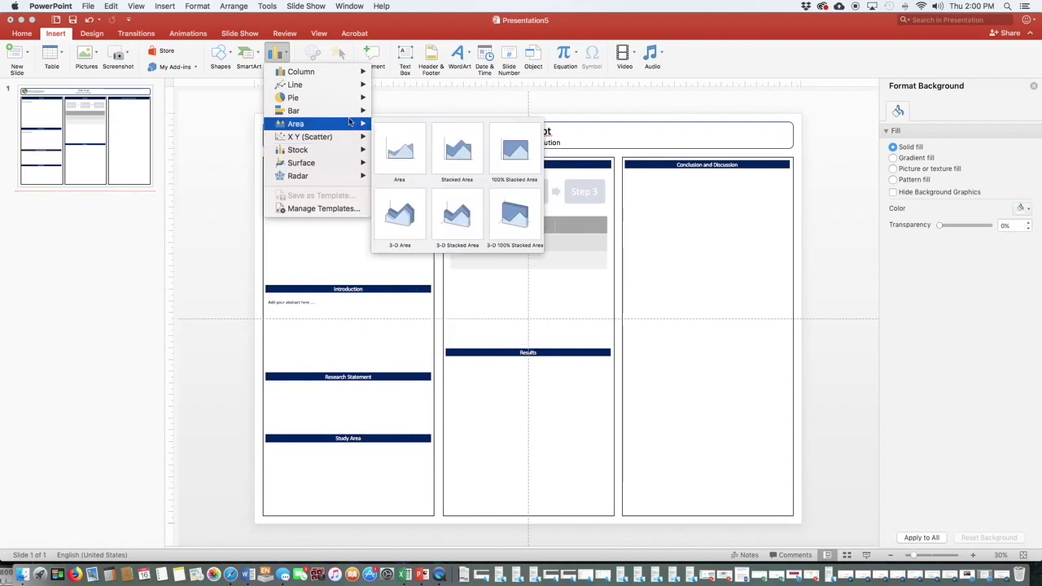
left_click(237, 142)
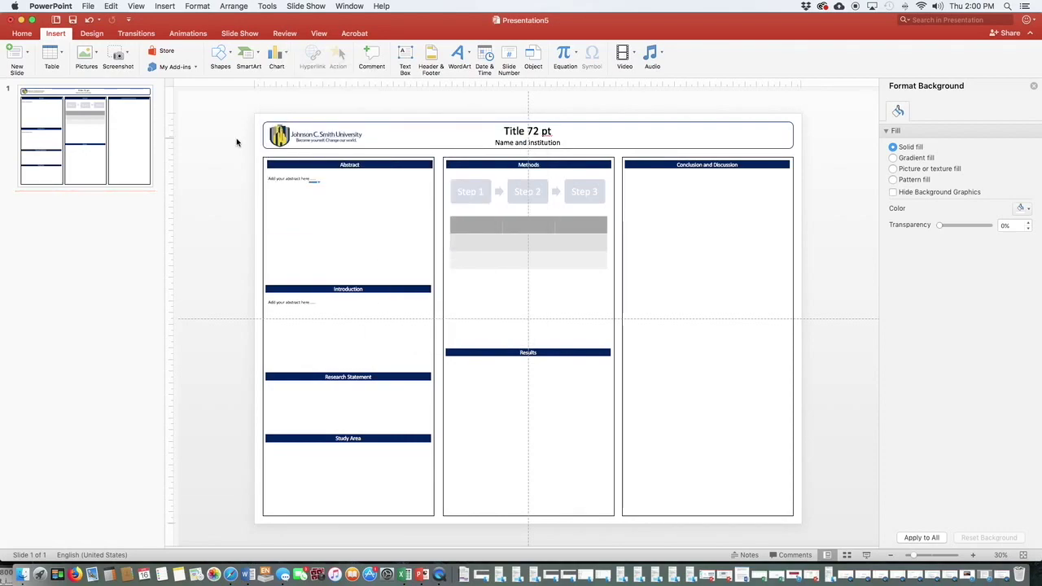